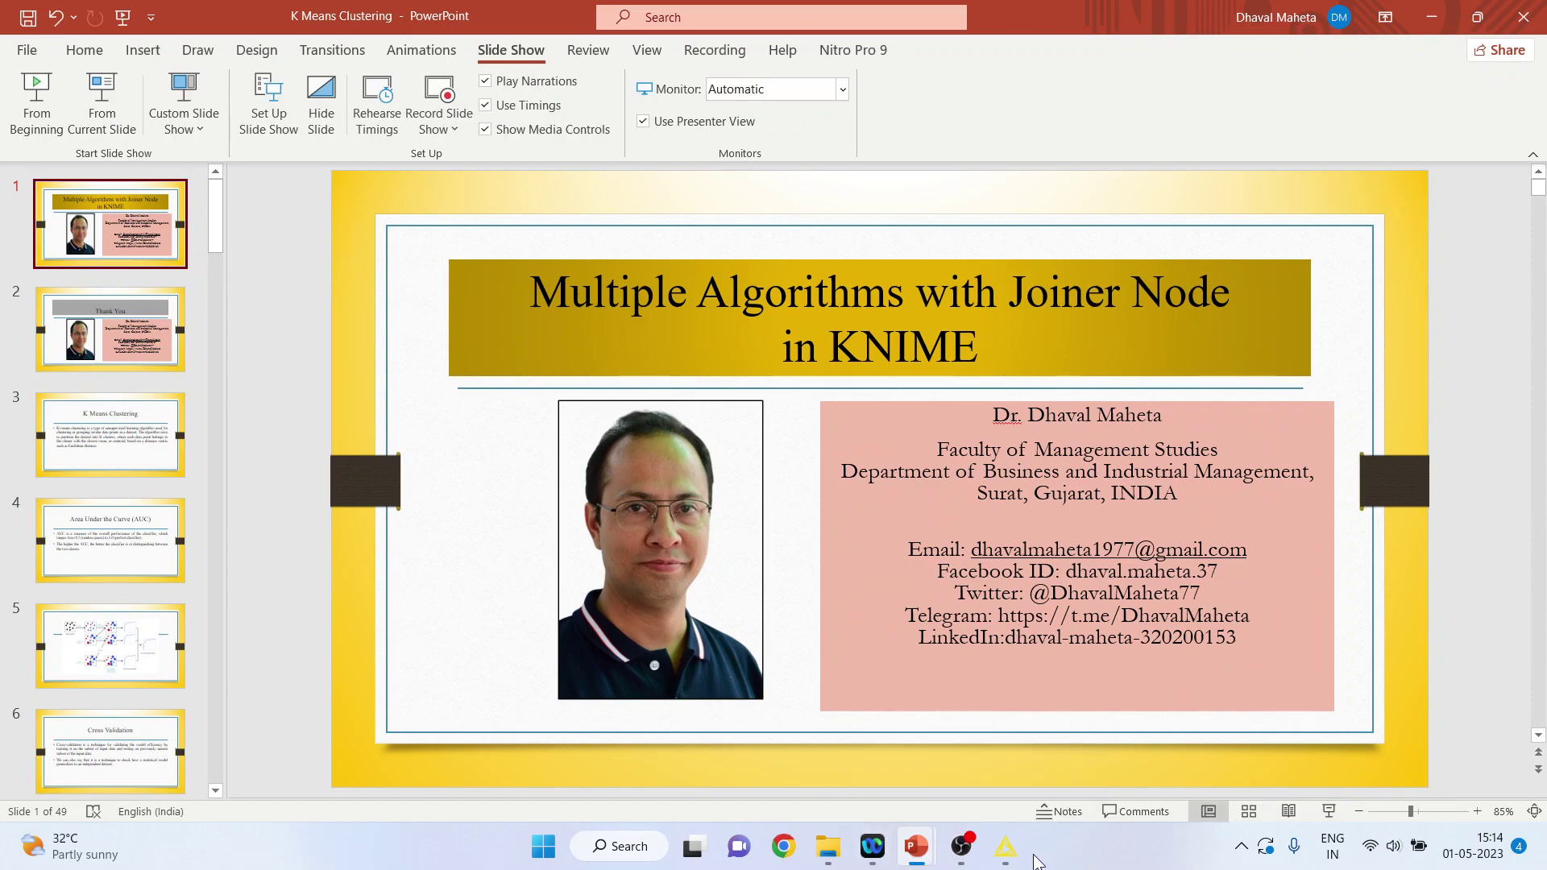
Step: Switch from the PowerPoint title slide to the KNIME_project55 workflow window
left_click(1006, 846)
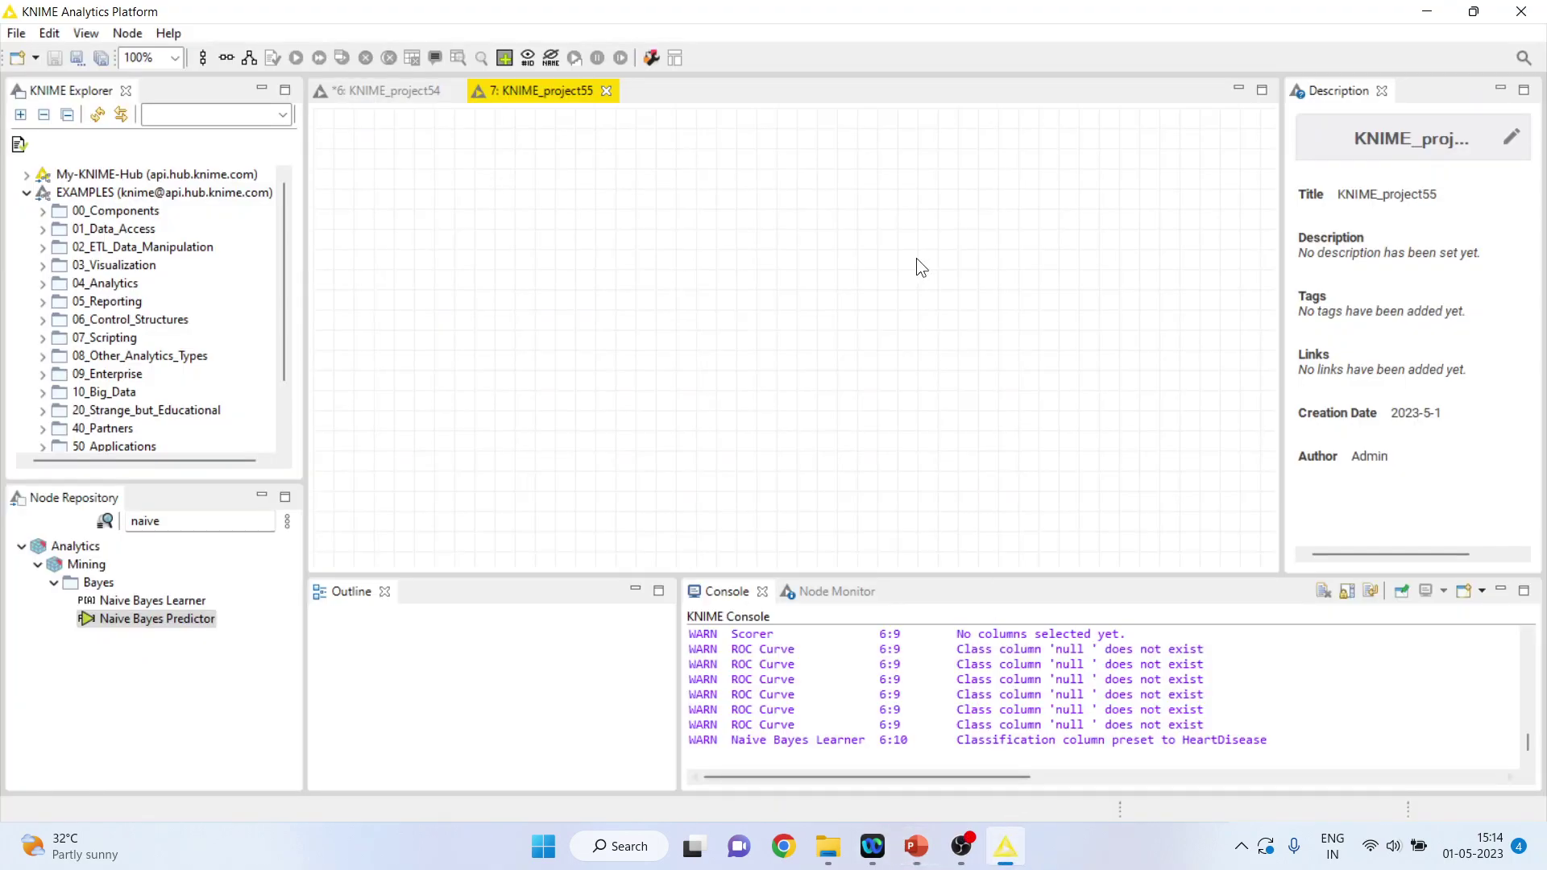
Step: Clear the old 'naive' search and place a CSV Reader from IO > Read onto the canvas
left_click(199, 524)
key("BackSpace")
key("BackSpace")
key("BackSpace")
key("BackSpace")
key("BackSpace")
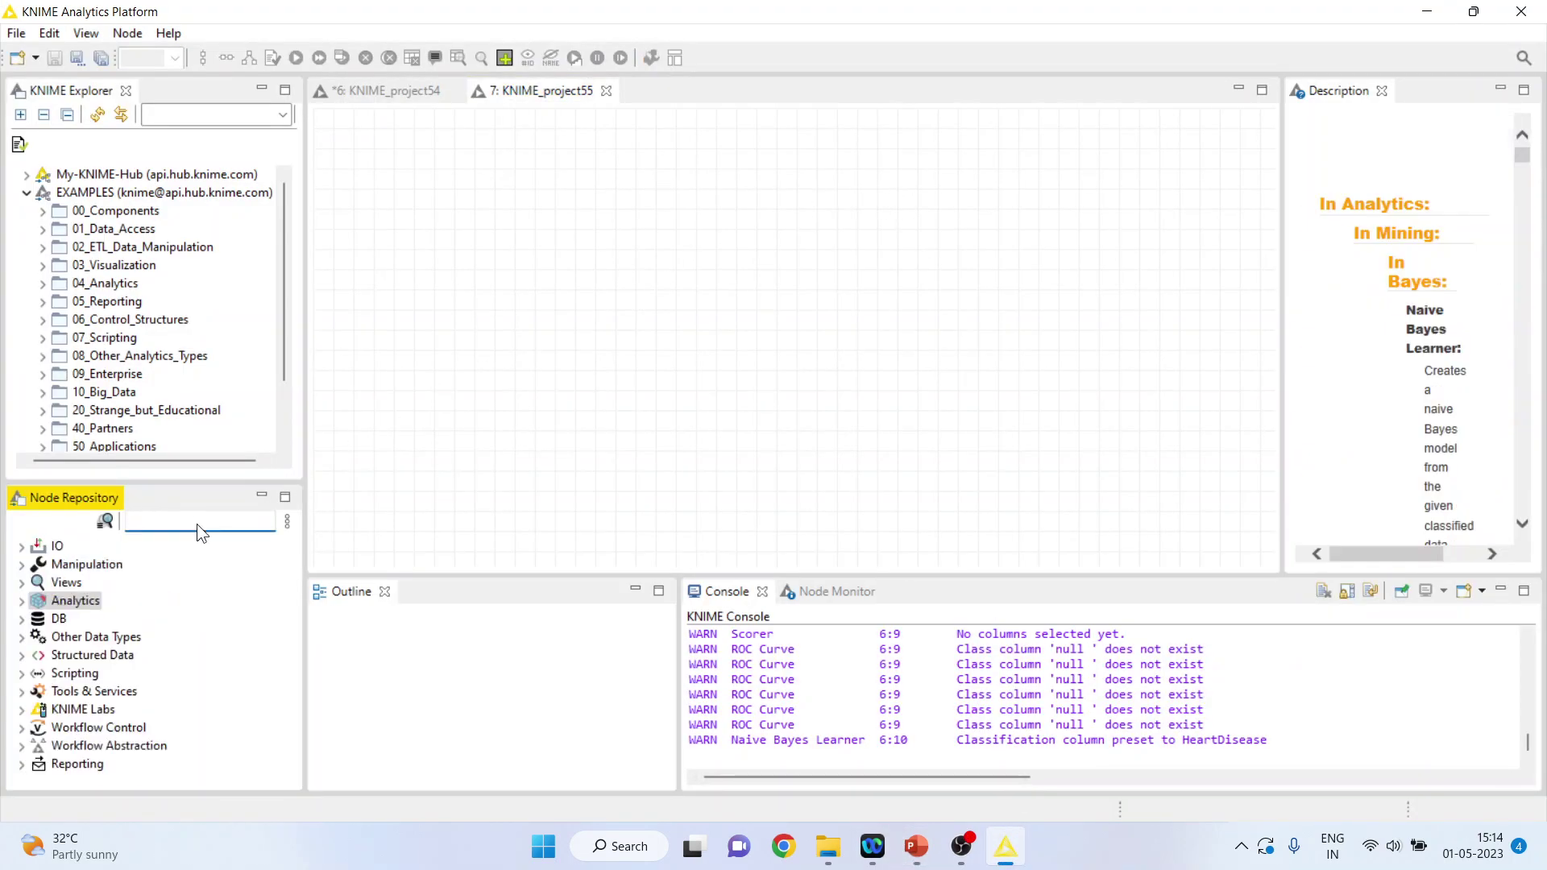
left_click(22, 546)
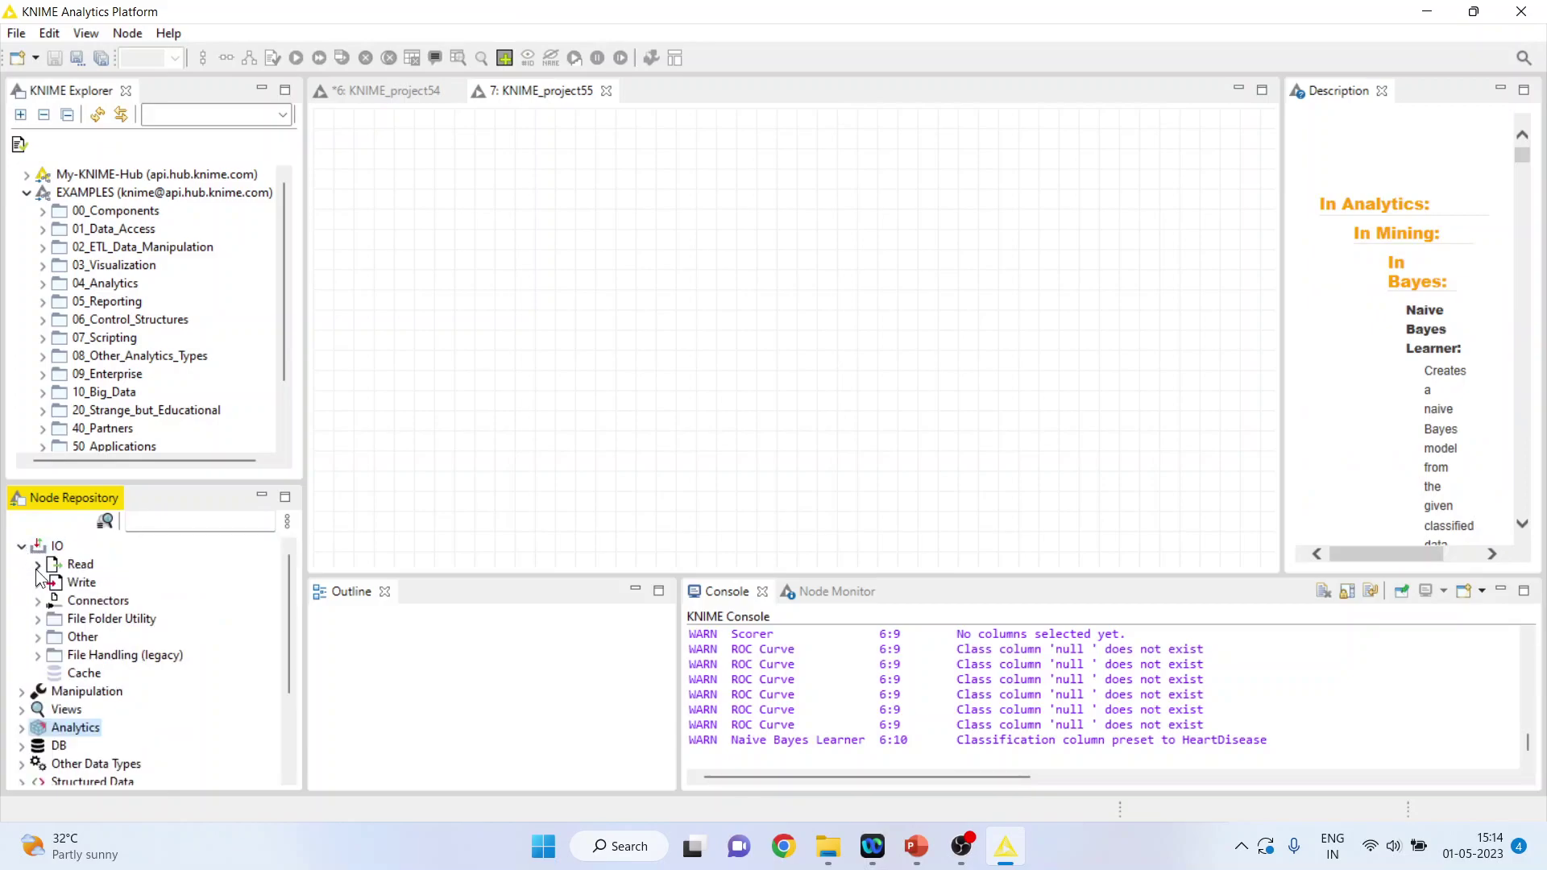
left_click(38, 564)
left_click_drag(109, 637, 436, 315)
left_click(437, 316)
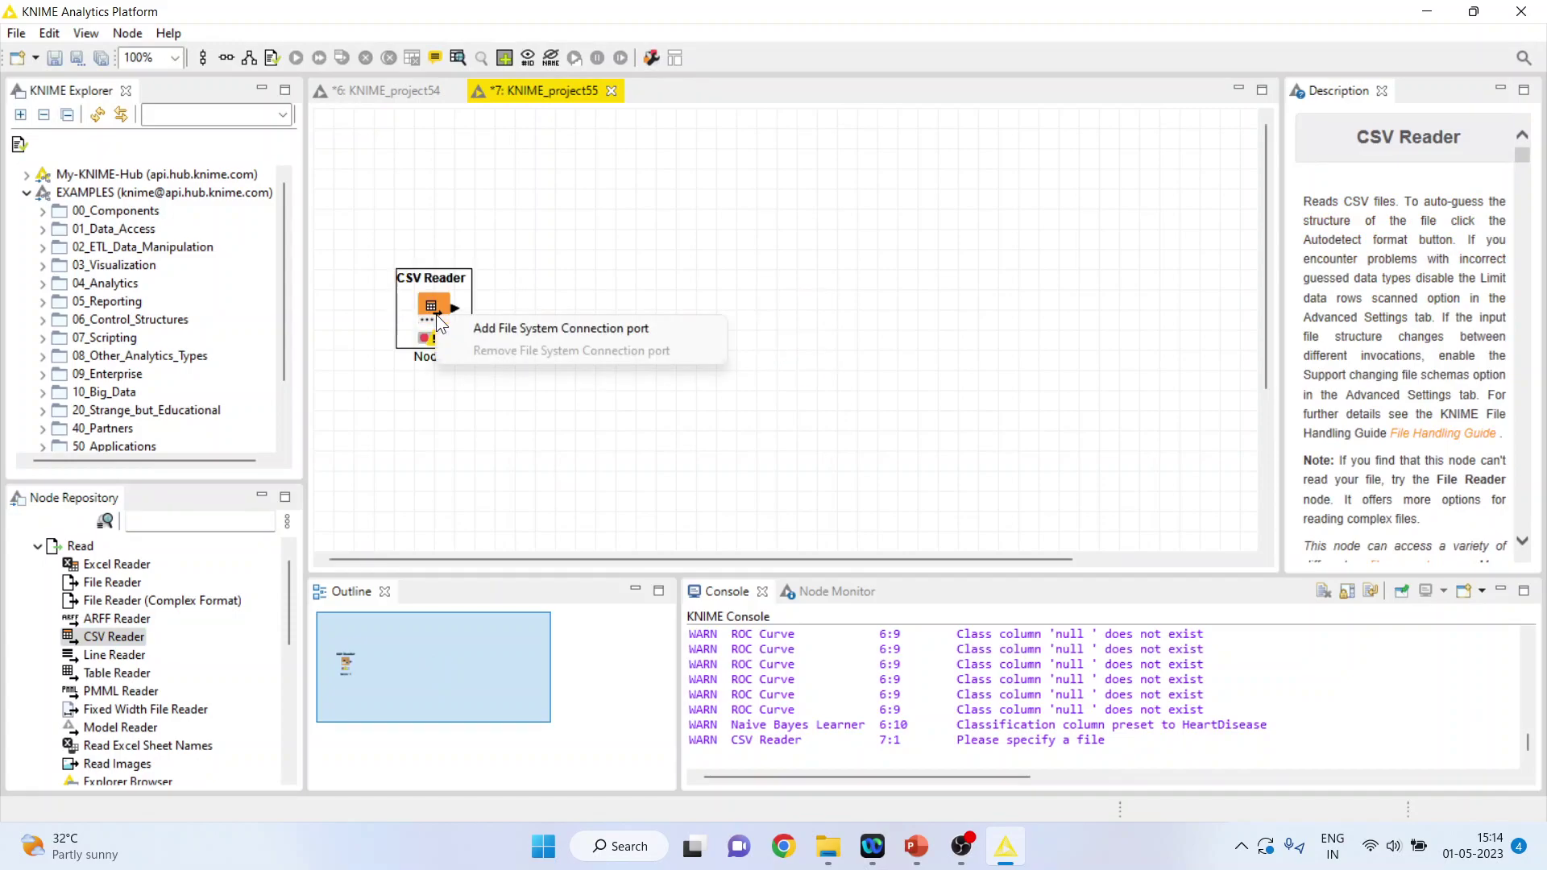
double_click(437, 306)
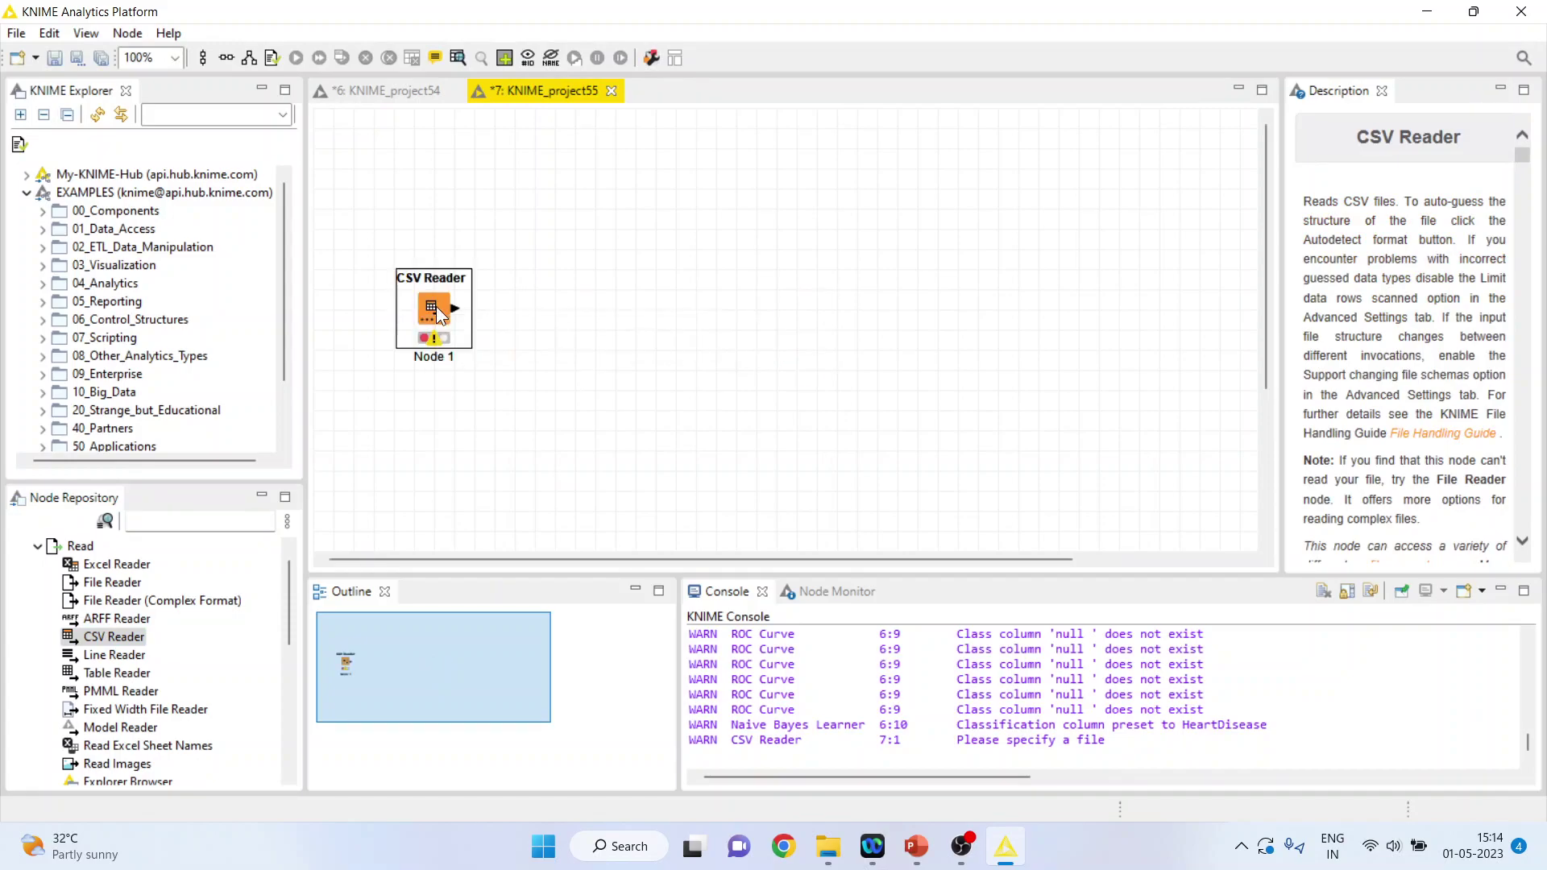
Step: Point the CSV Reader at D:\Research Methodology\Predictive Analytics\Knime\Data\heart1.csv and confirm
left_click(1058, 198)
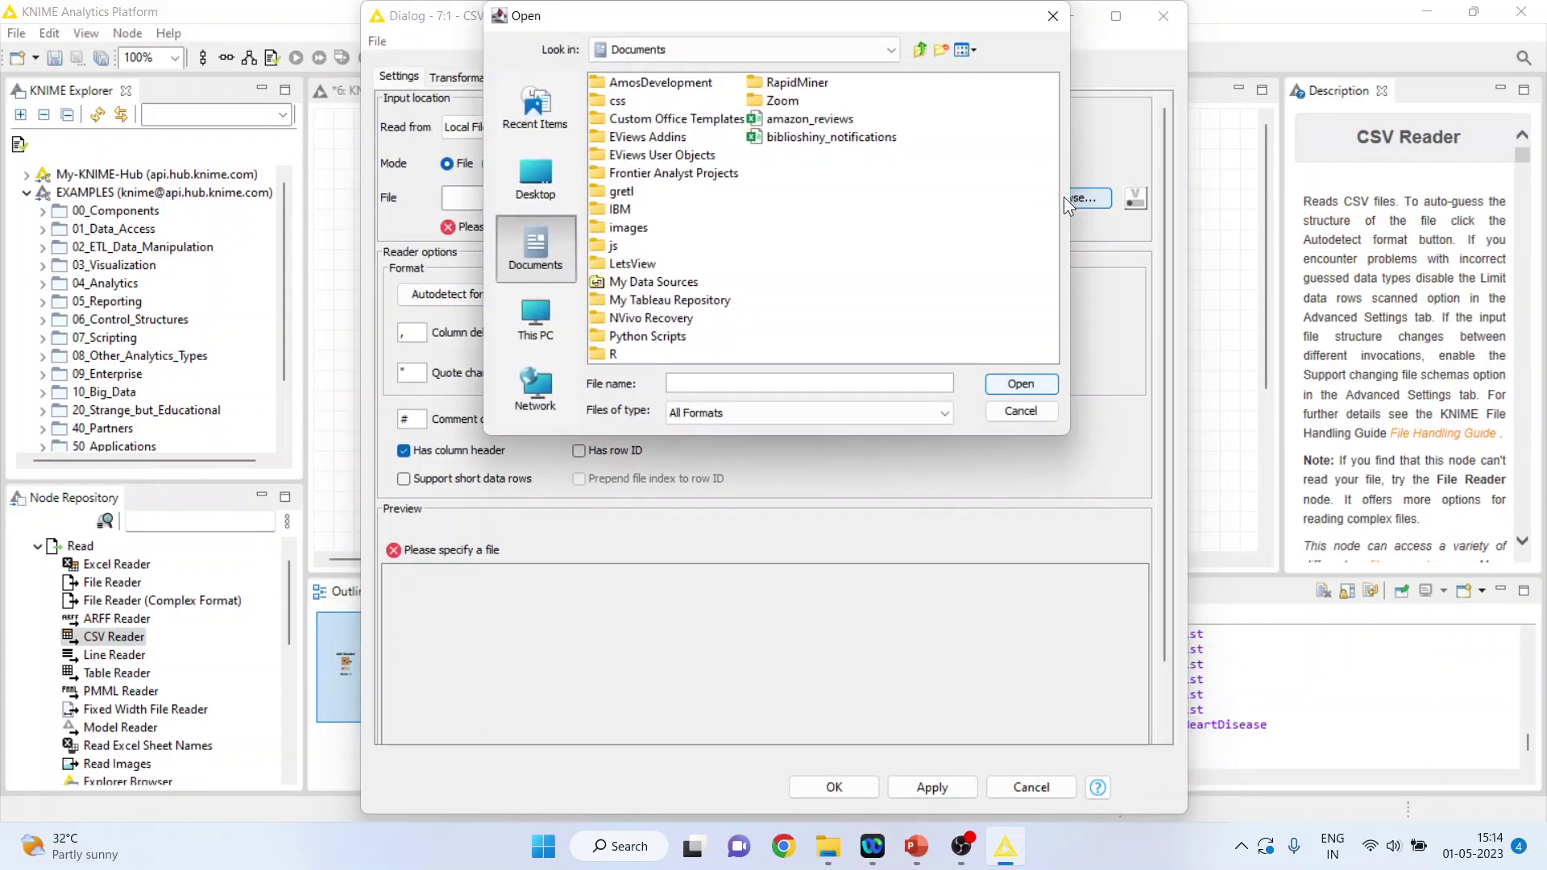
left_click(892, 50)
left_click(838, 84)
double_click(735, 119)
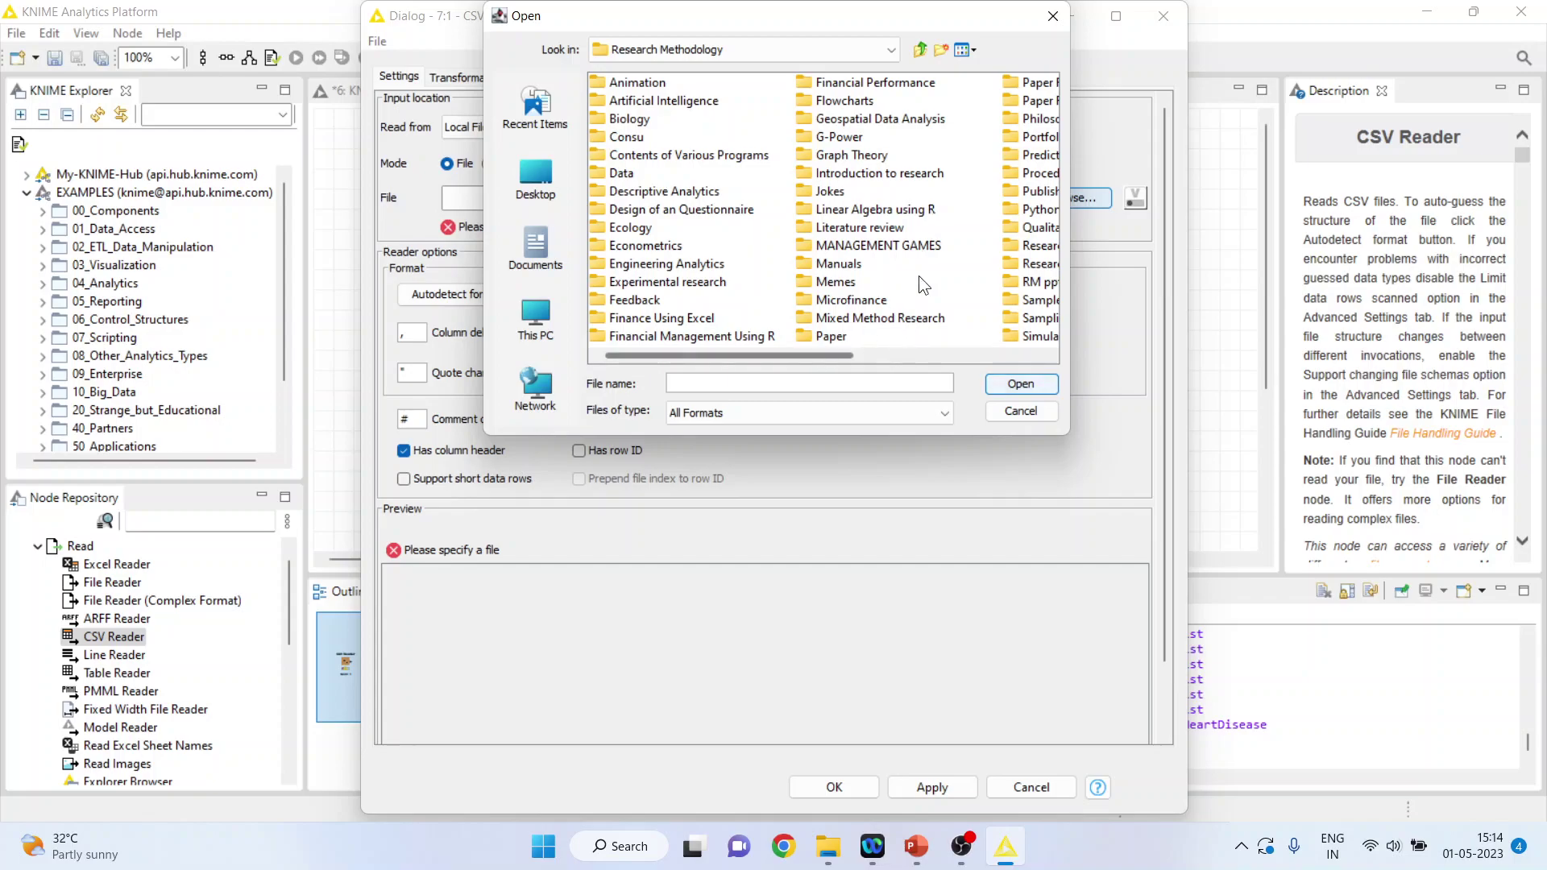
double_click(1036, 154)
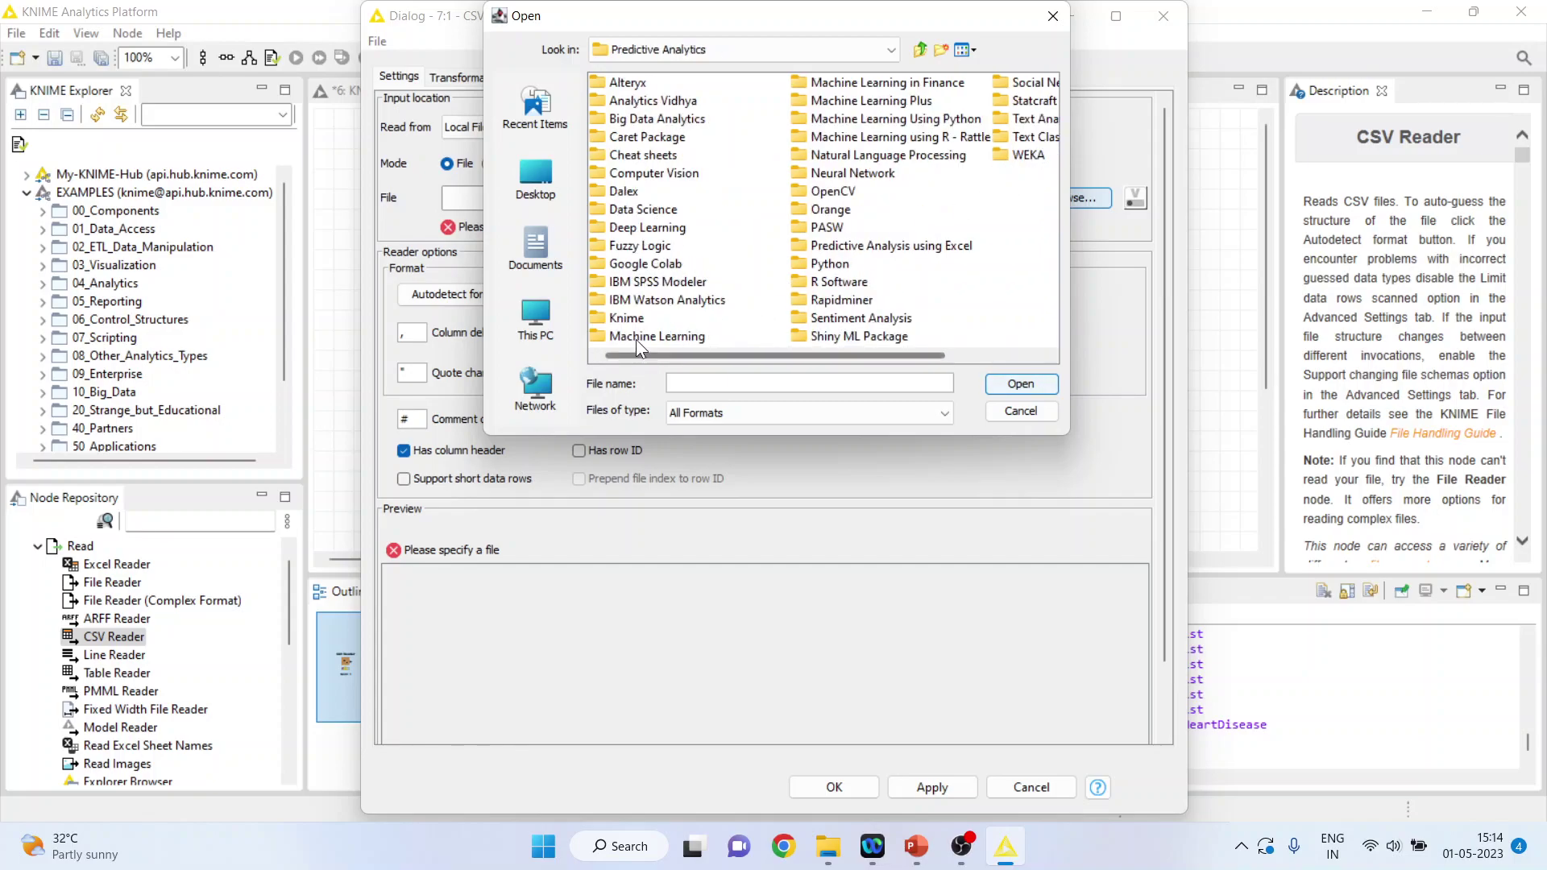
double_click(627, 319)
double_click(627, 138)
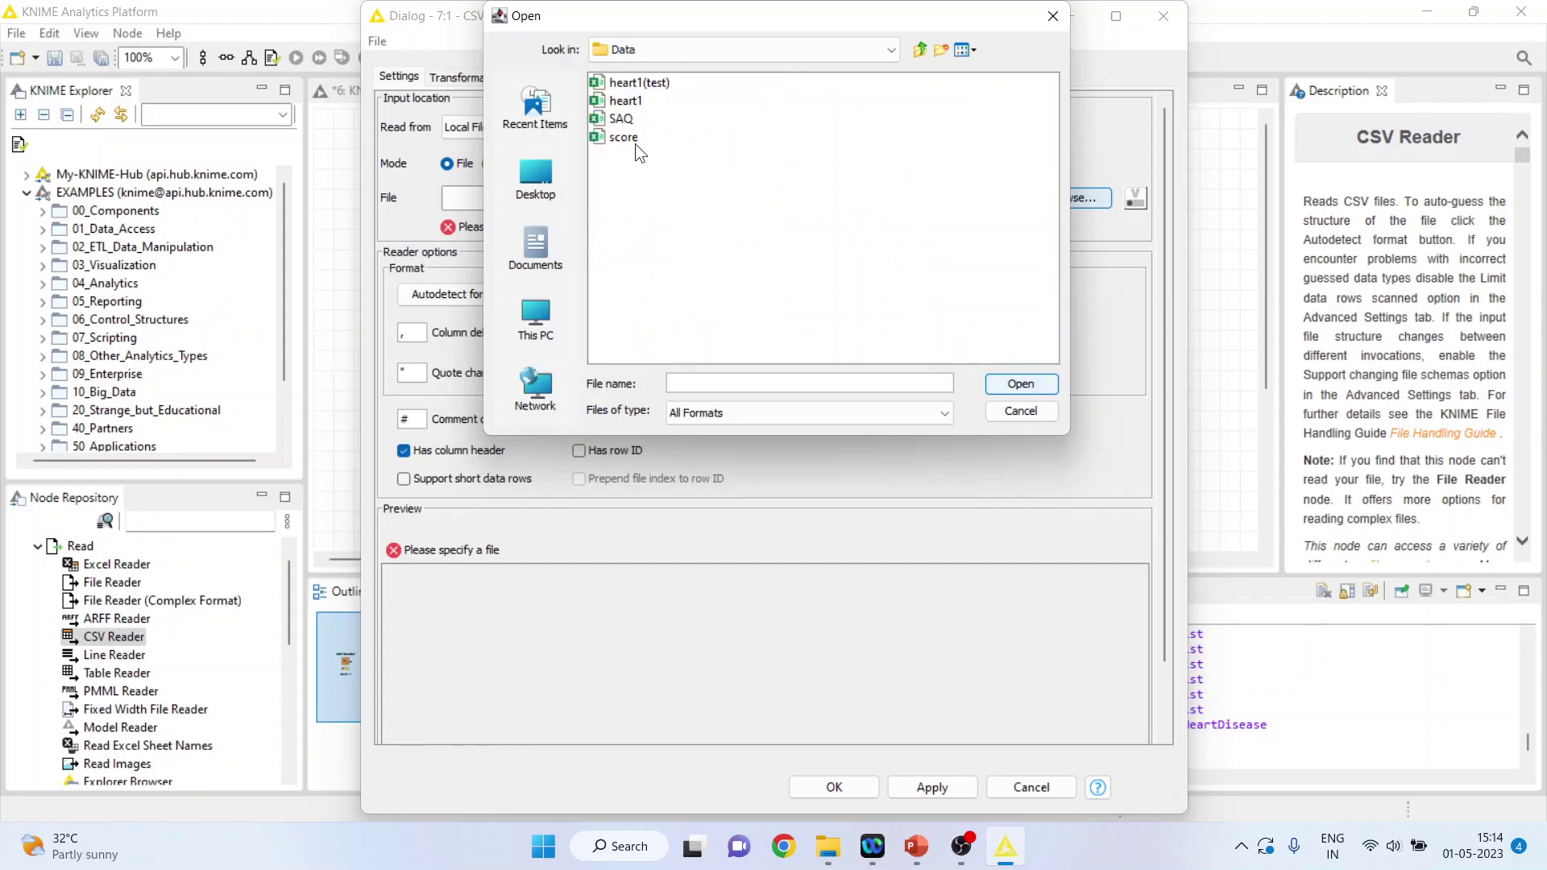
left_click(632, 102)
left_click(1006, 382)
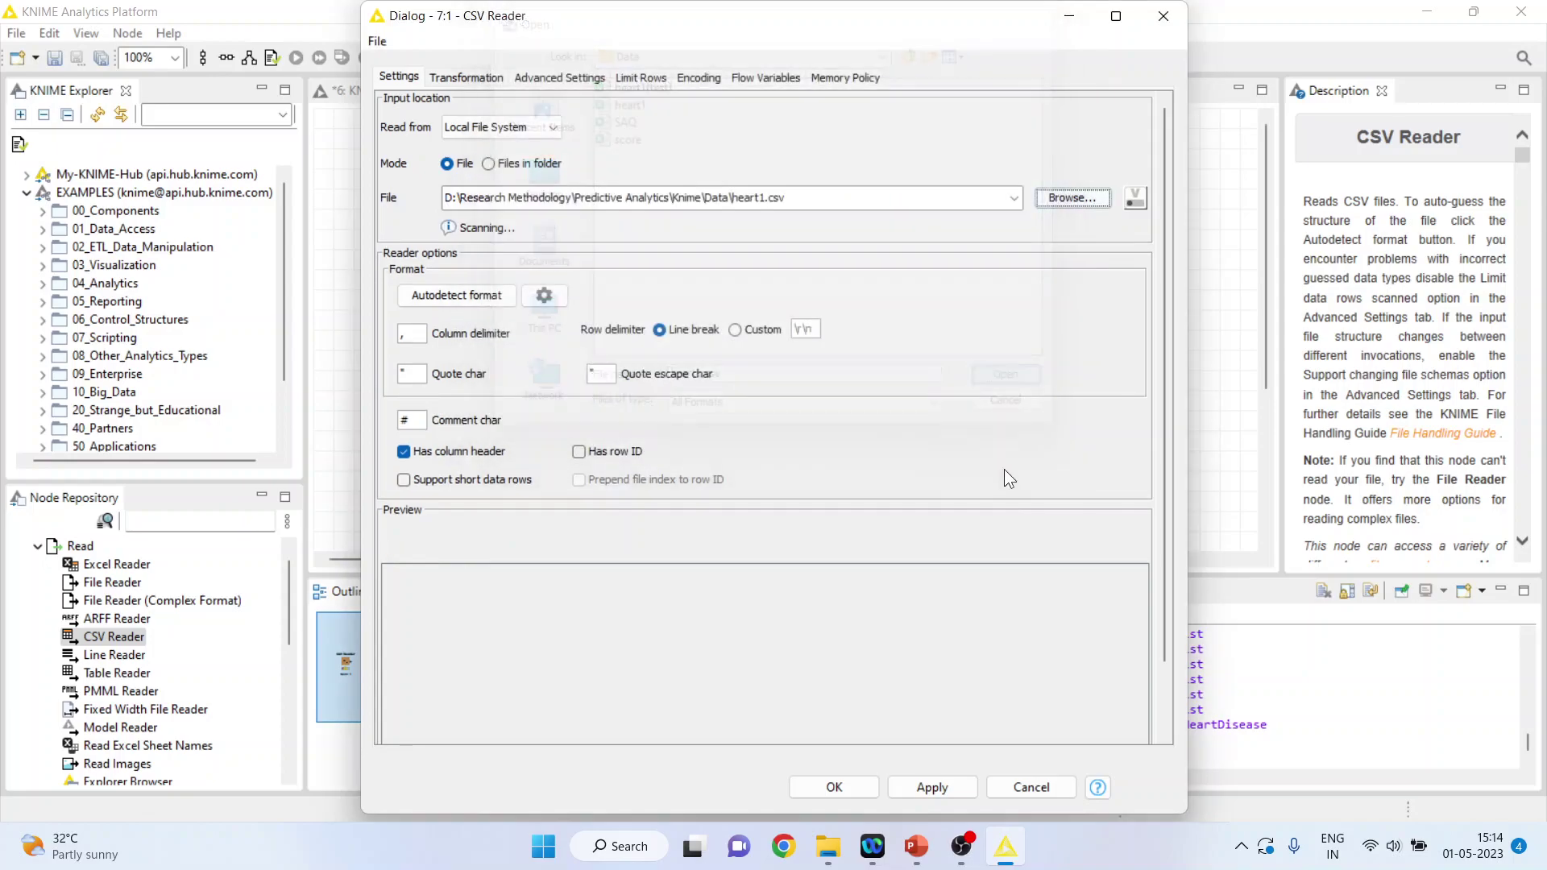
left_click(849, 795)
Step: Execute the CSV Reader and move it to the left edge of the canvas
right_click(437, 313)
left_click(495, 332)
left_click_drag(440, 316, 355, 307)
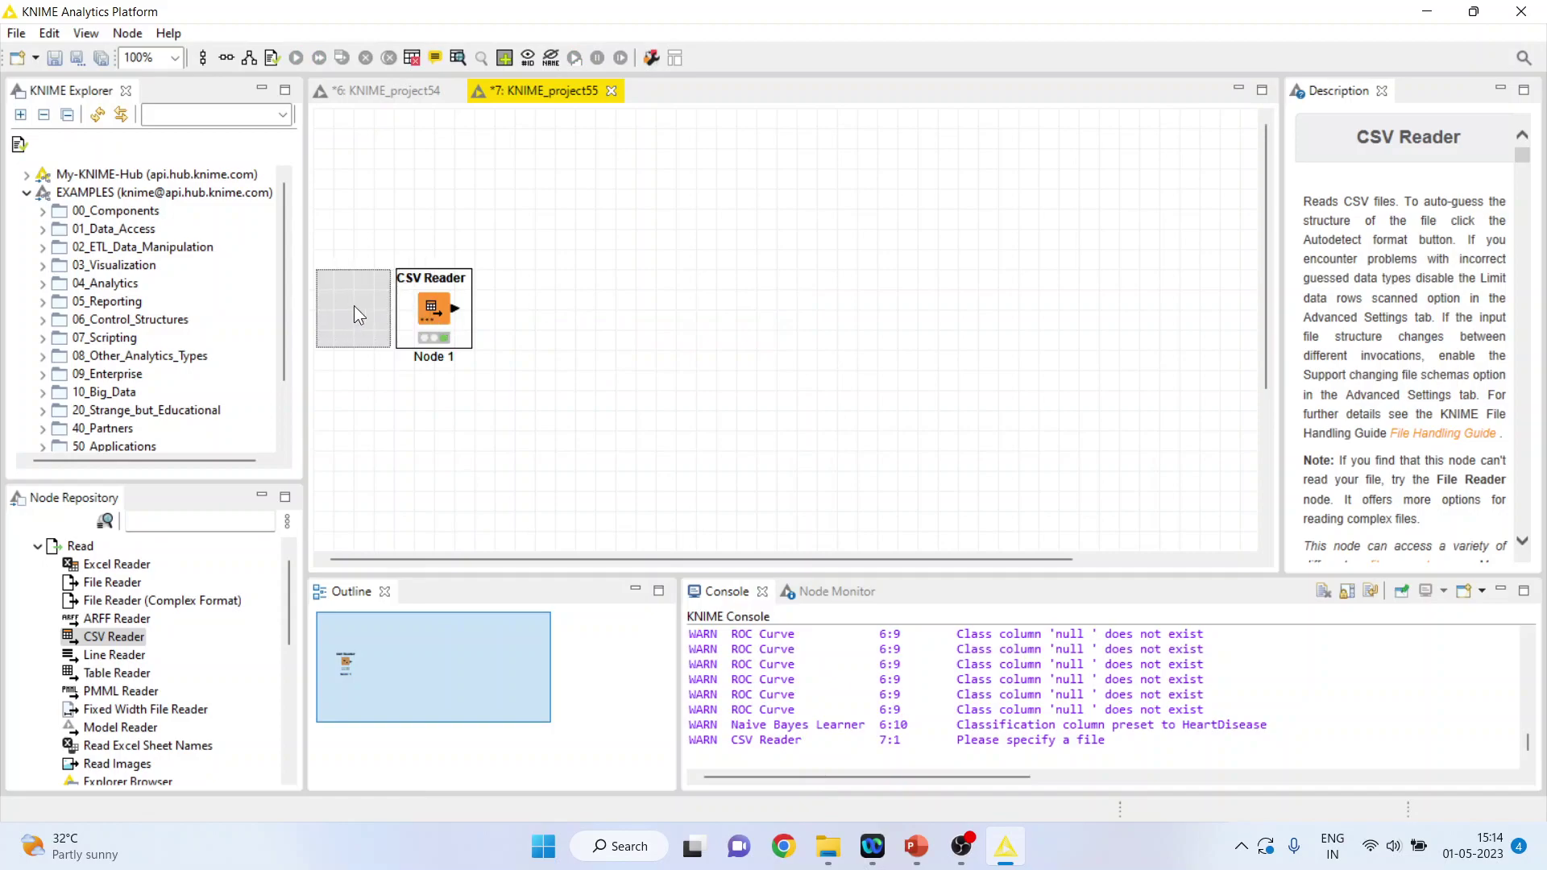
right_click(350, 292)
left_click(456, 814)
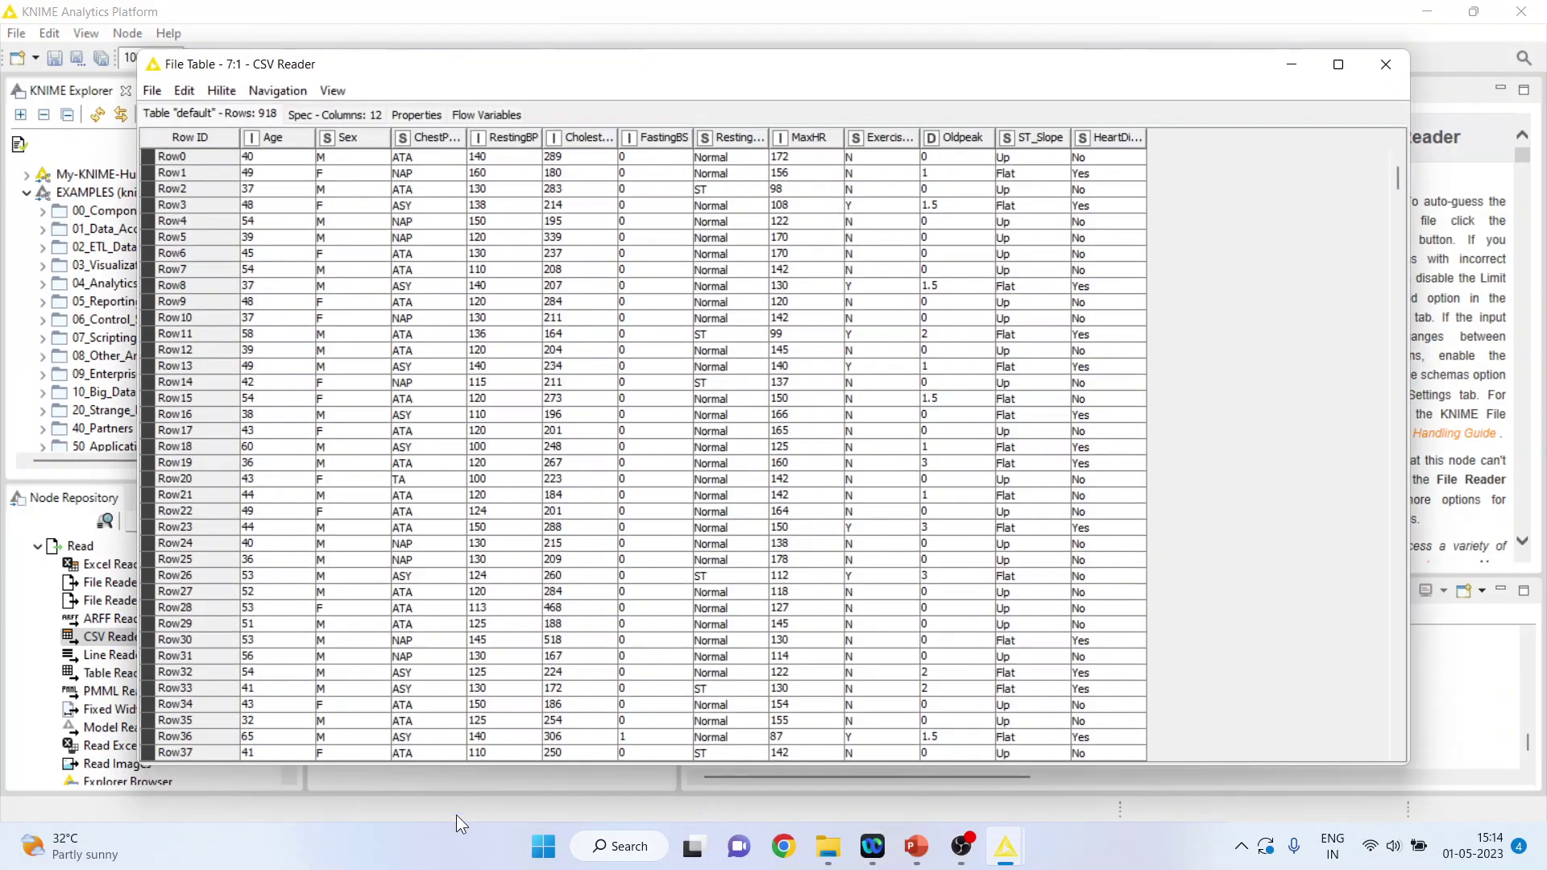
left_click_drag(1104, 164, 1104, 580)
left_click_drag(292, 197, 292, 495)
left_click_drag(492, 205, 491, 462)
left_click_drag(580, 205, 580, 543)
left_click_drag(778, 195, 792, 602)
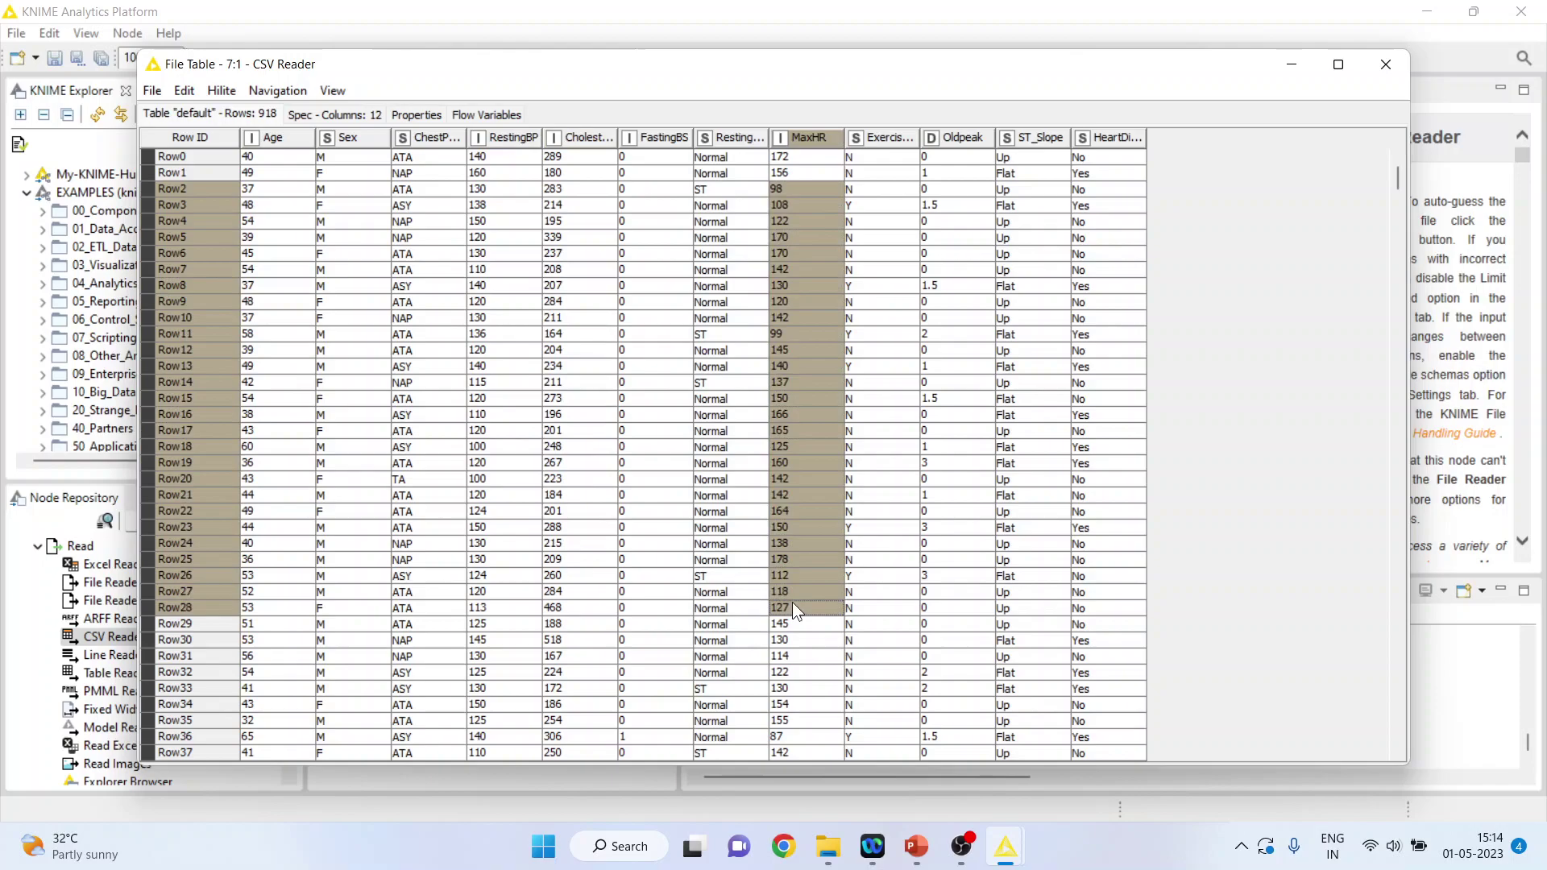
left_click(1381, 69)
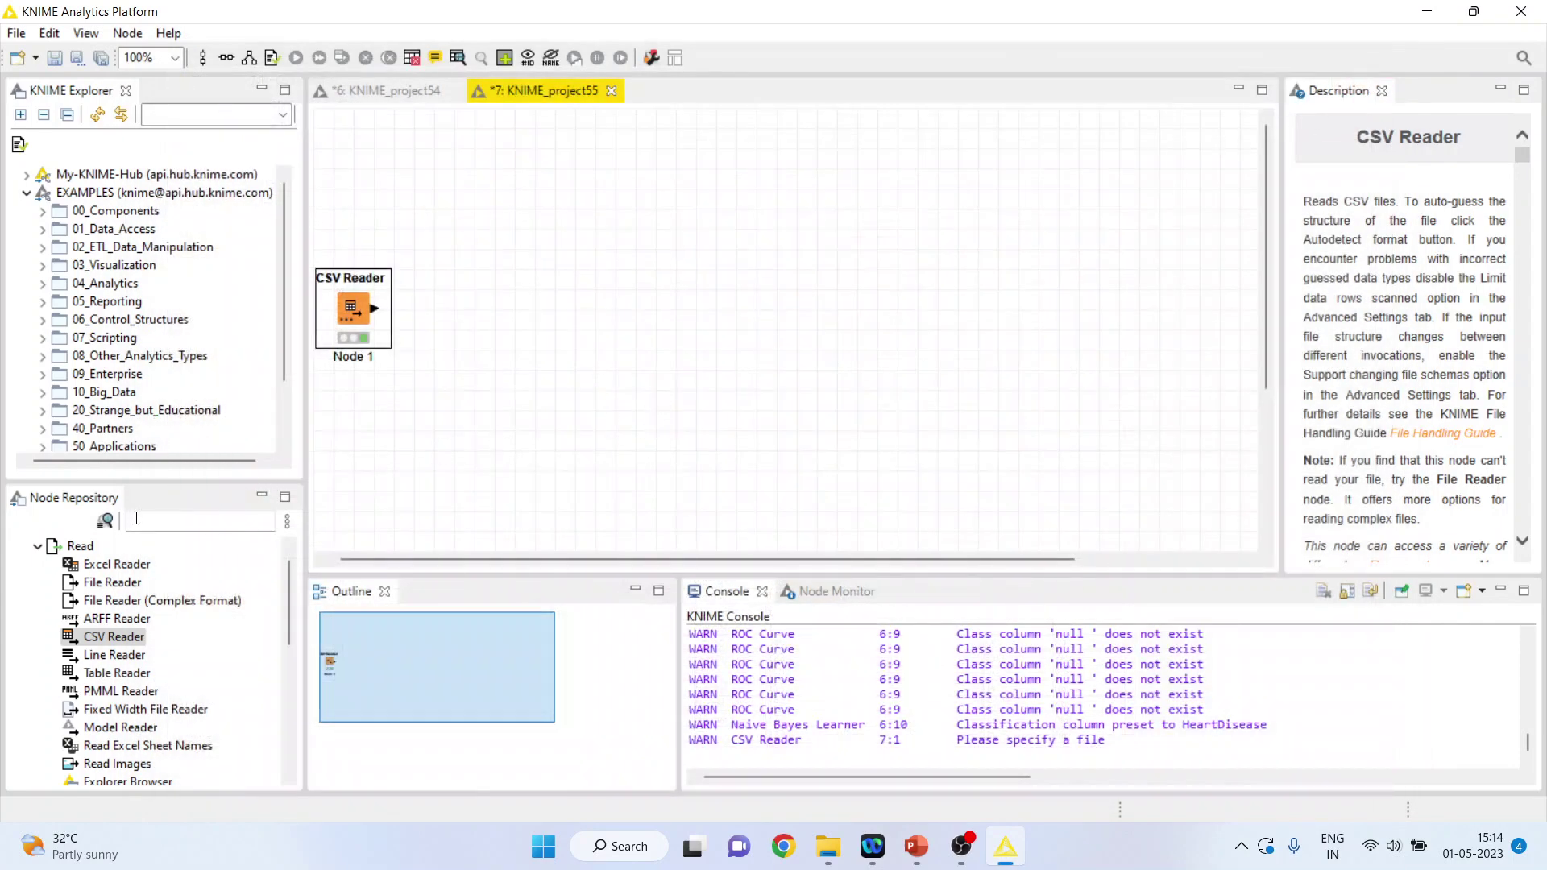
Step: Add a Column Filter node after the CSV Reader via a 'column filter' search
left_click(136, 518)
type("column filter")
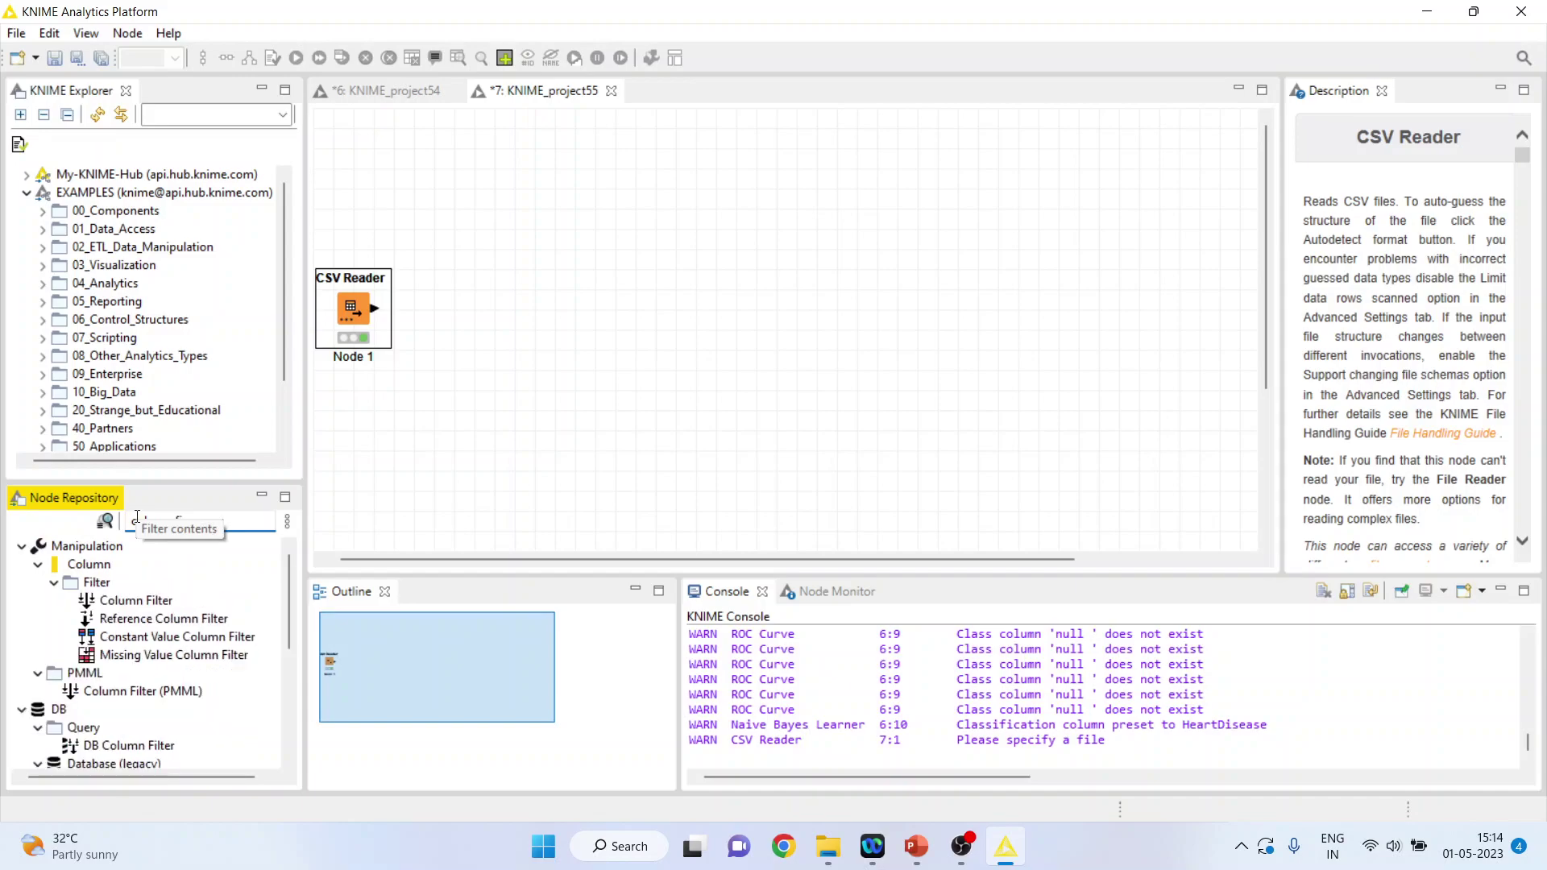
double_click(133, 600)
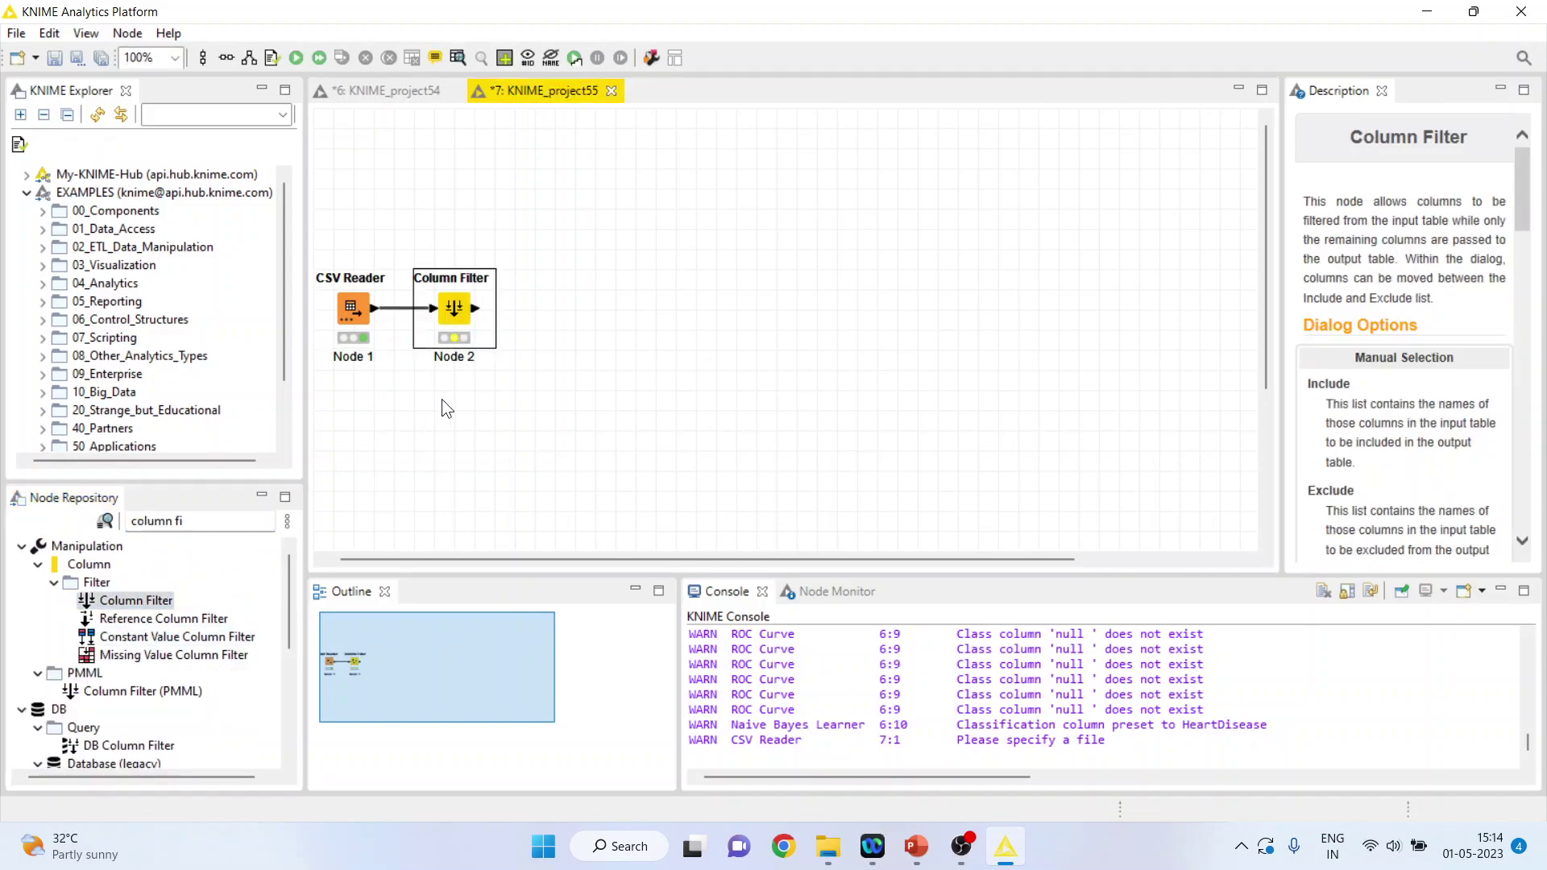
right_click(458, 321)
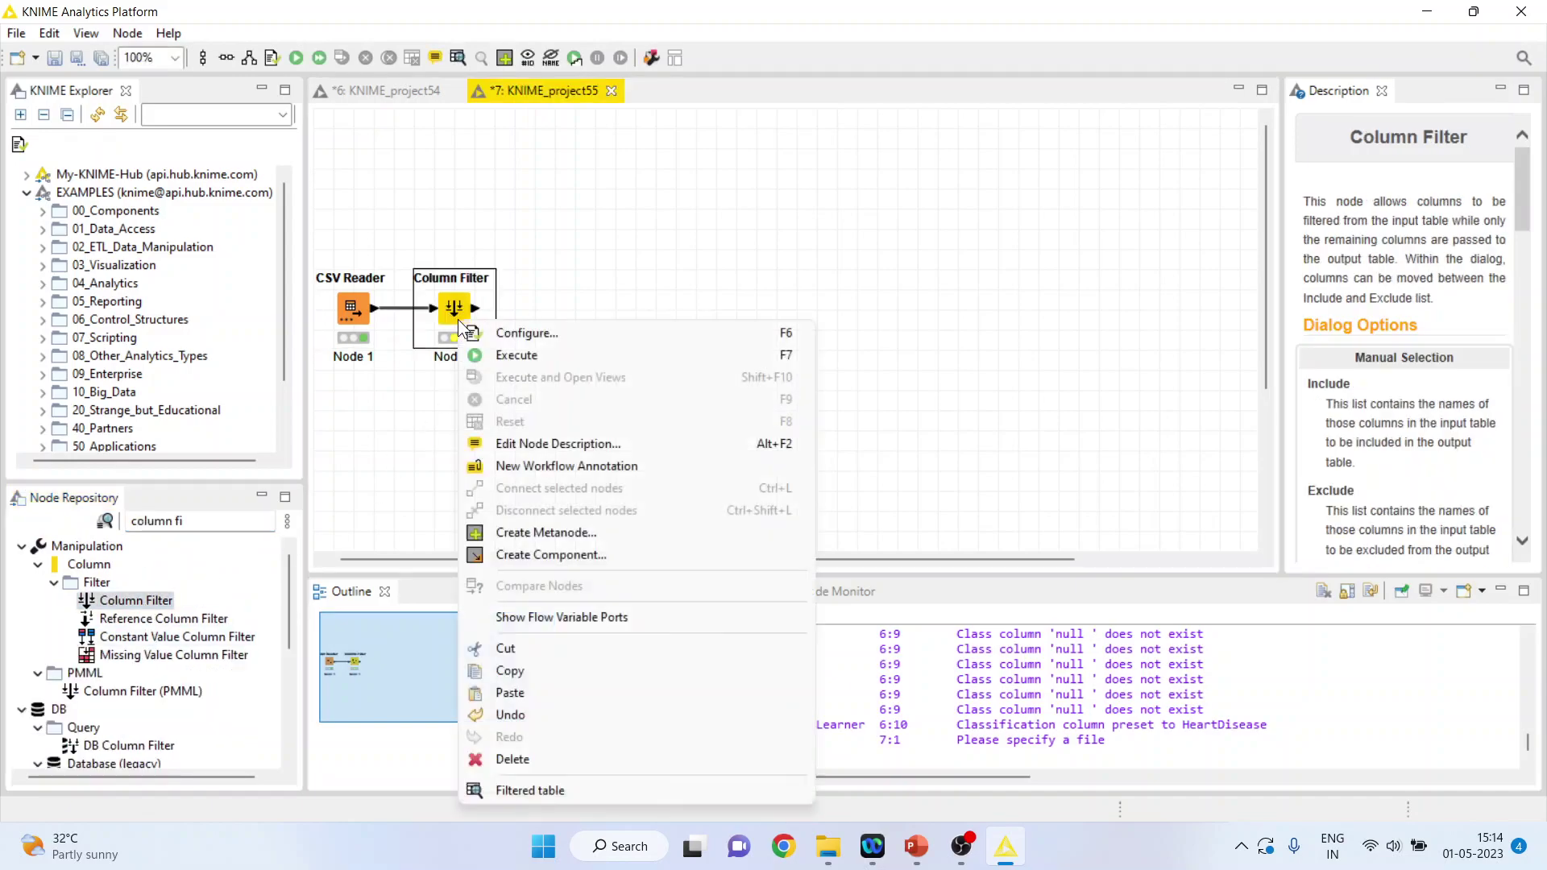
left_click(537, 332)
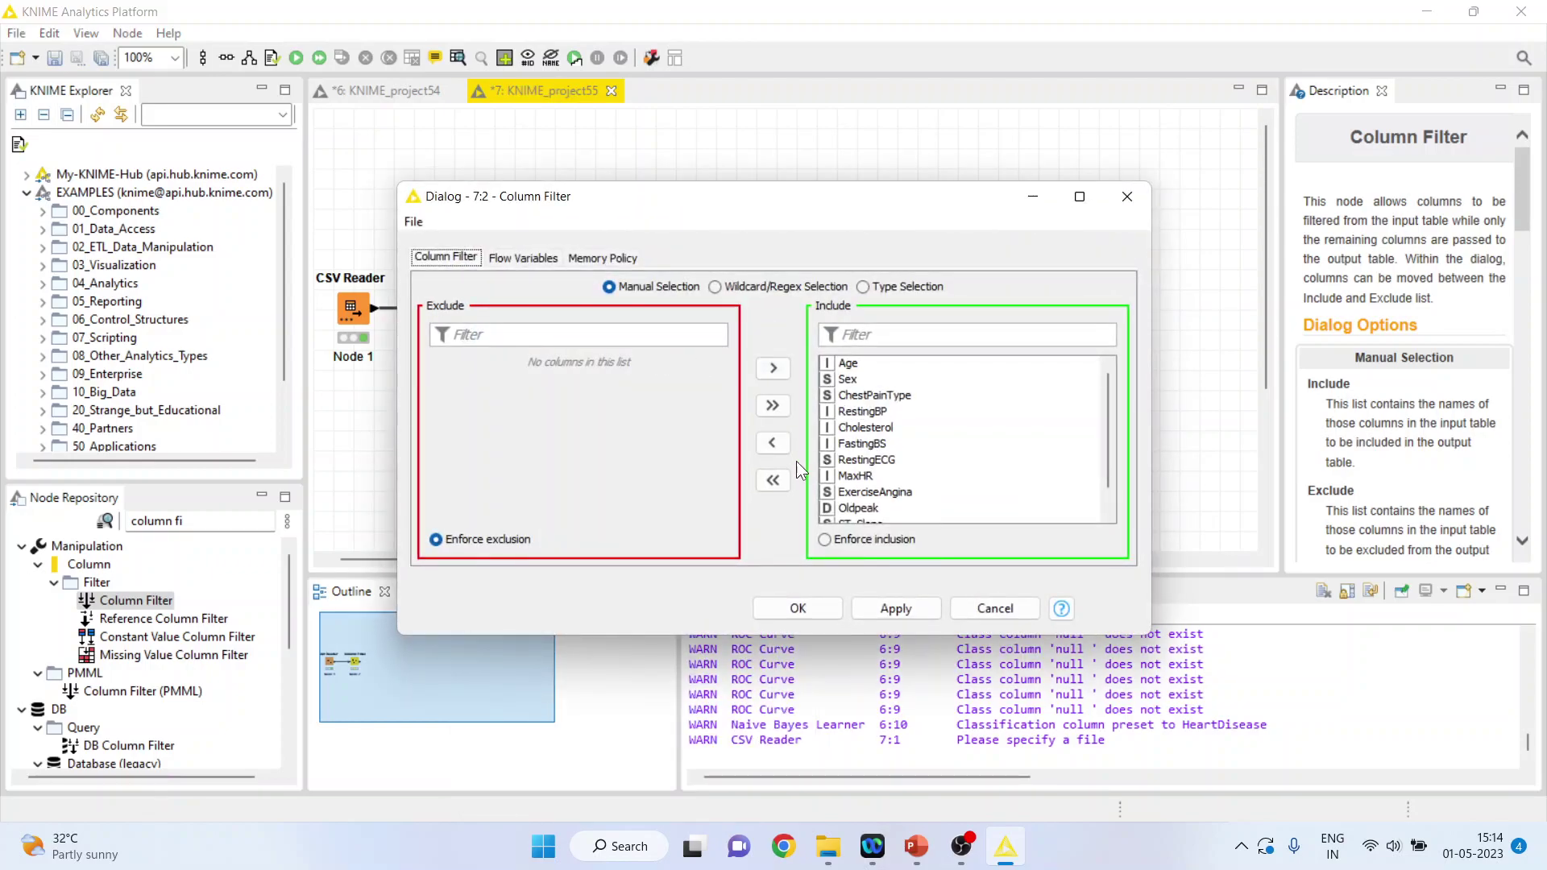
Step: Set the Column Filter to include only Age, RestingBP, Cholesterol, MaxHR and HeartDisease
left_click(772, 481)
left_click(453, 364)
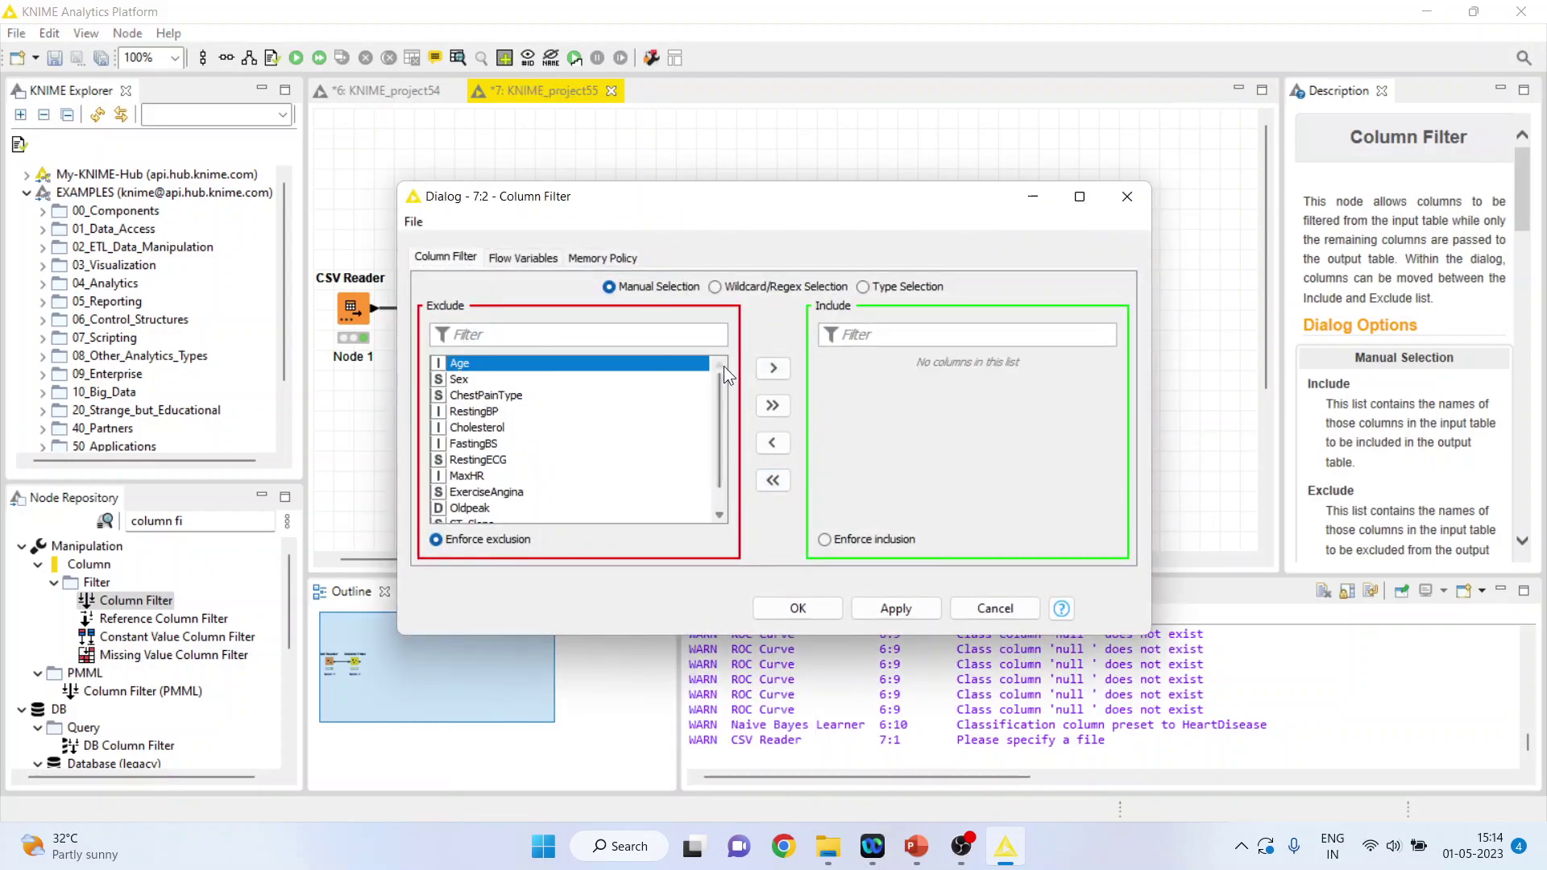
left_click(773, 368)
left_click(564, 395)
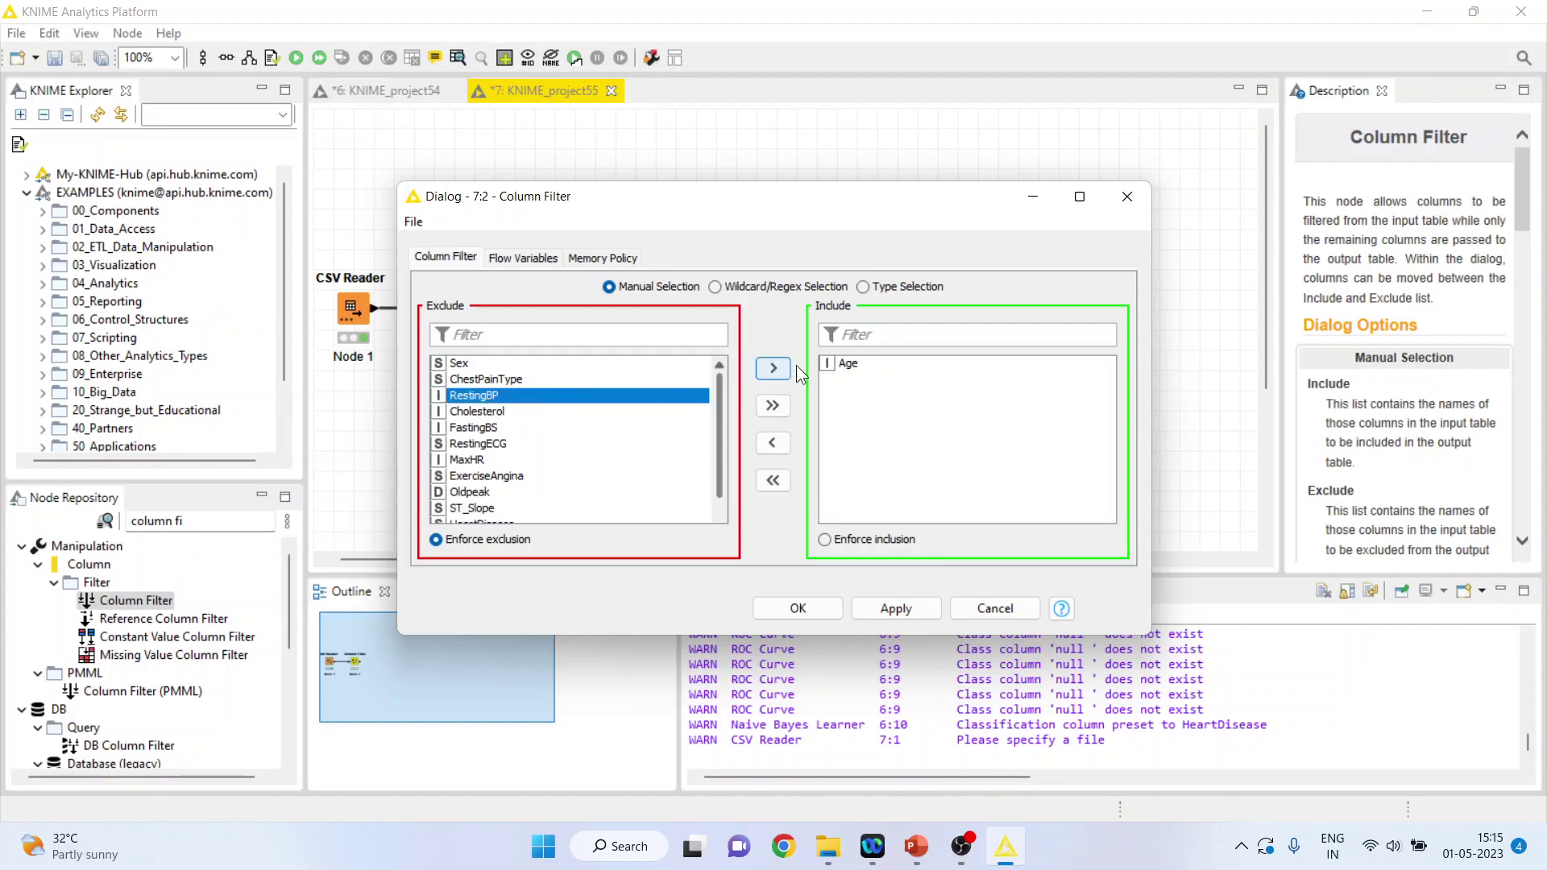
left_click(774, 367)
left_click(497, 394)
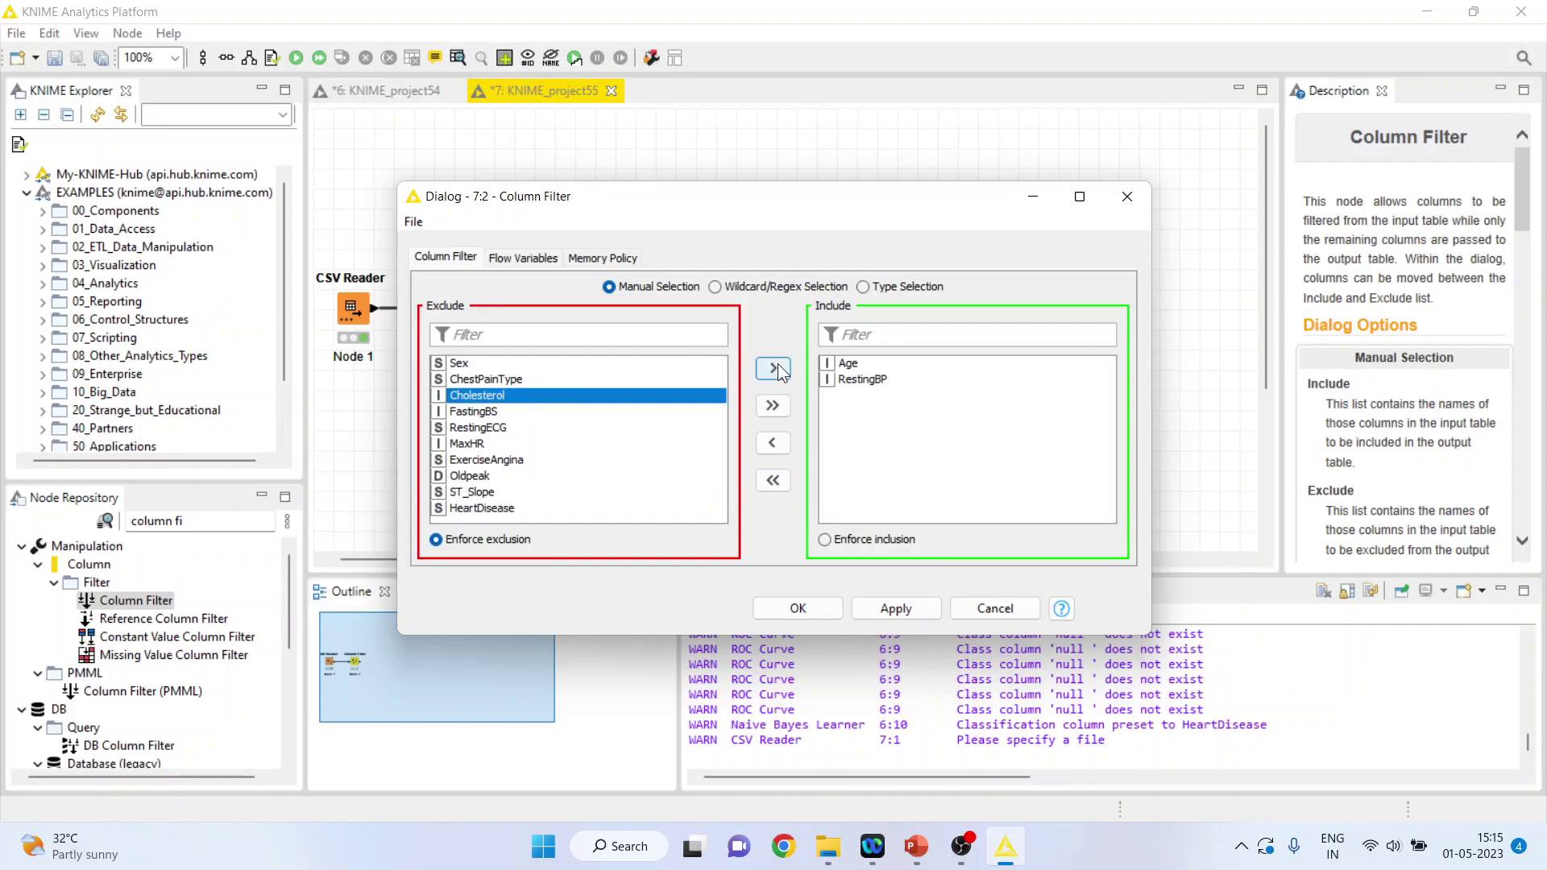
left_click(775, 369)
left_click(477, 427)
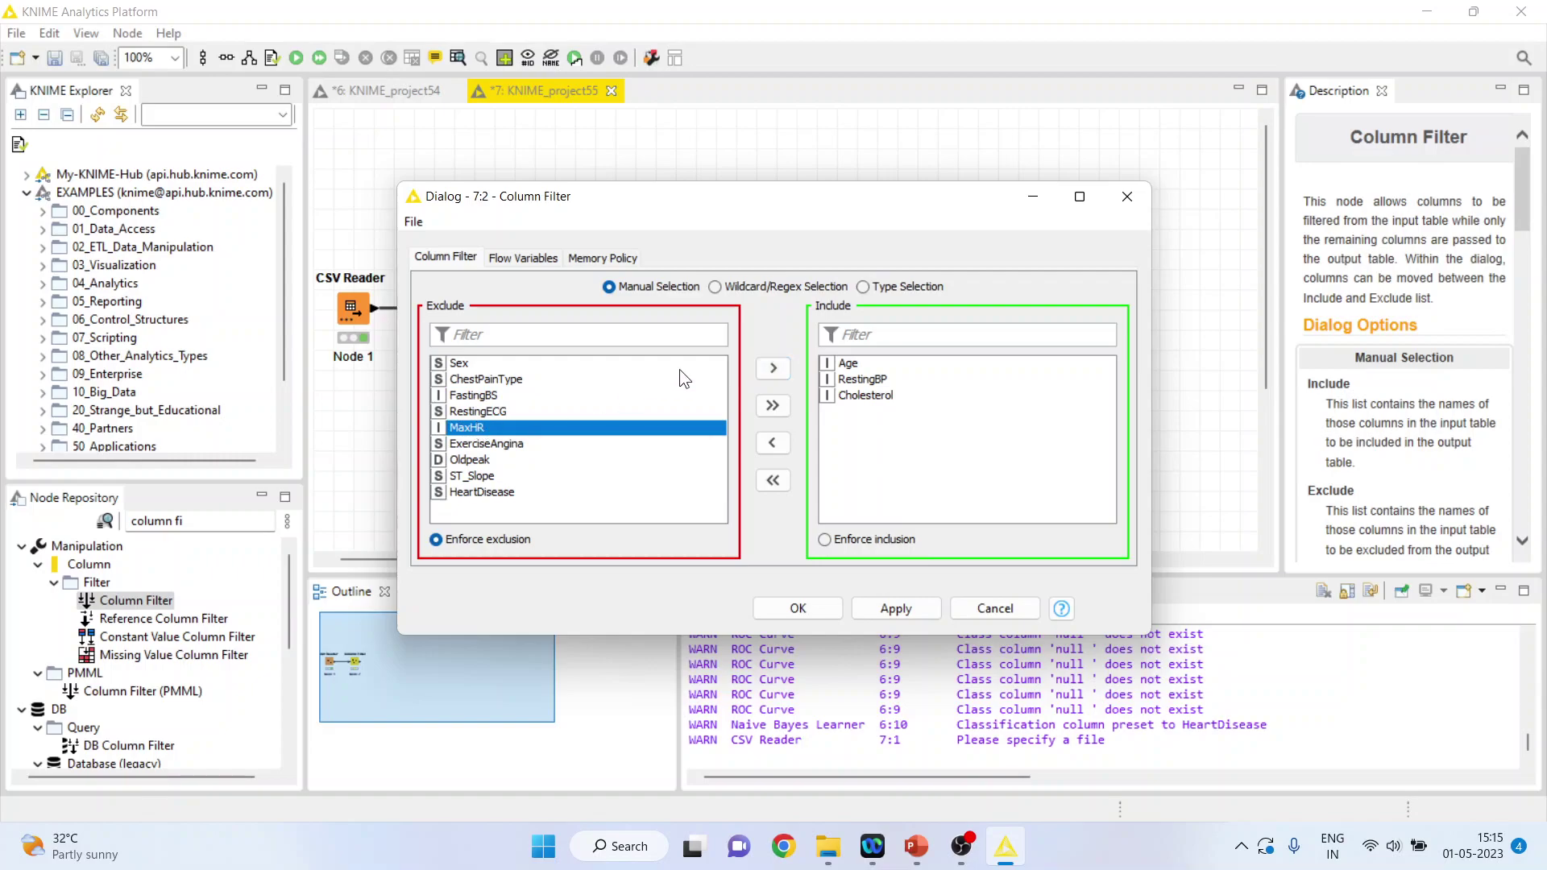
left_click(774, 369)
left_click(497, 475)
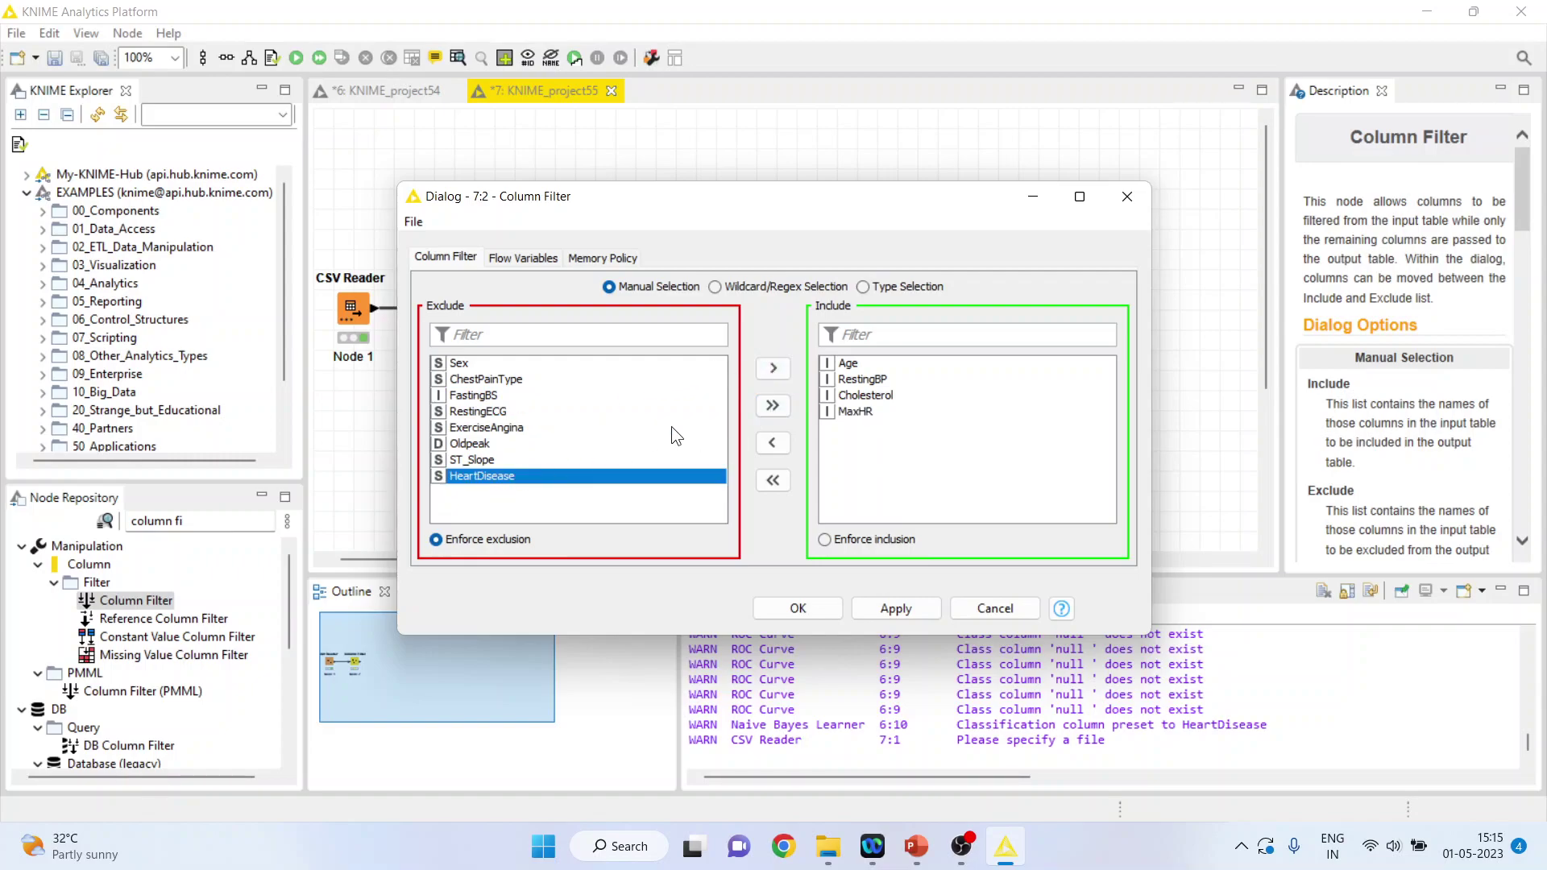
left_click(773, 370)
left_click(798, 608)
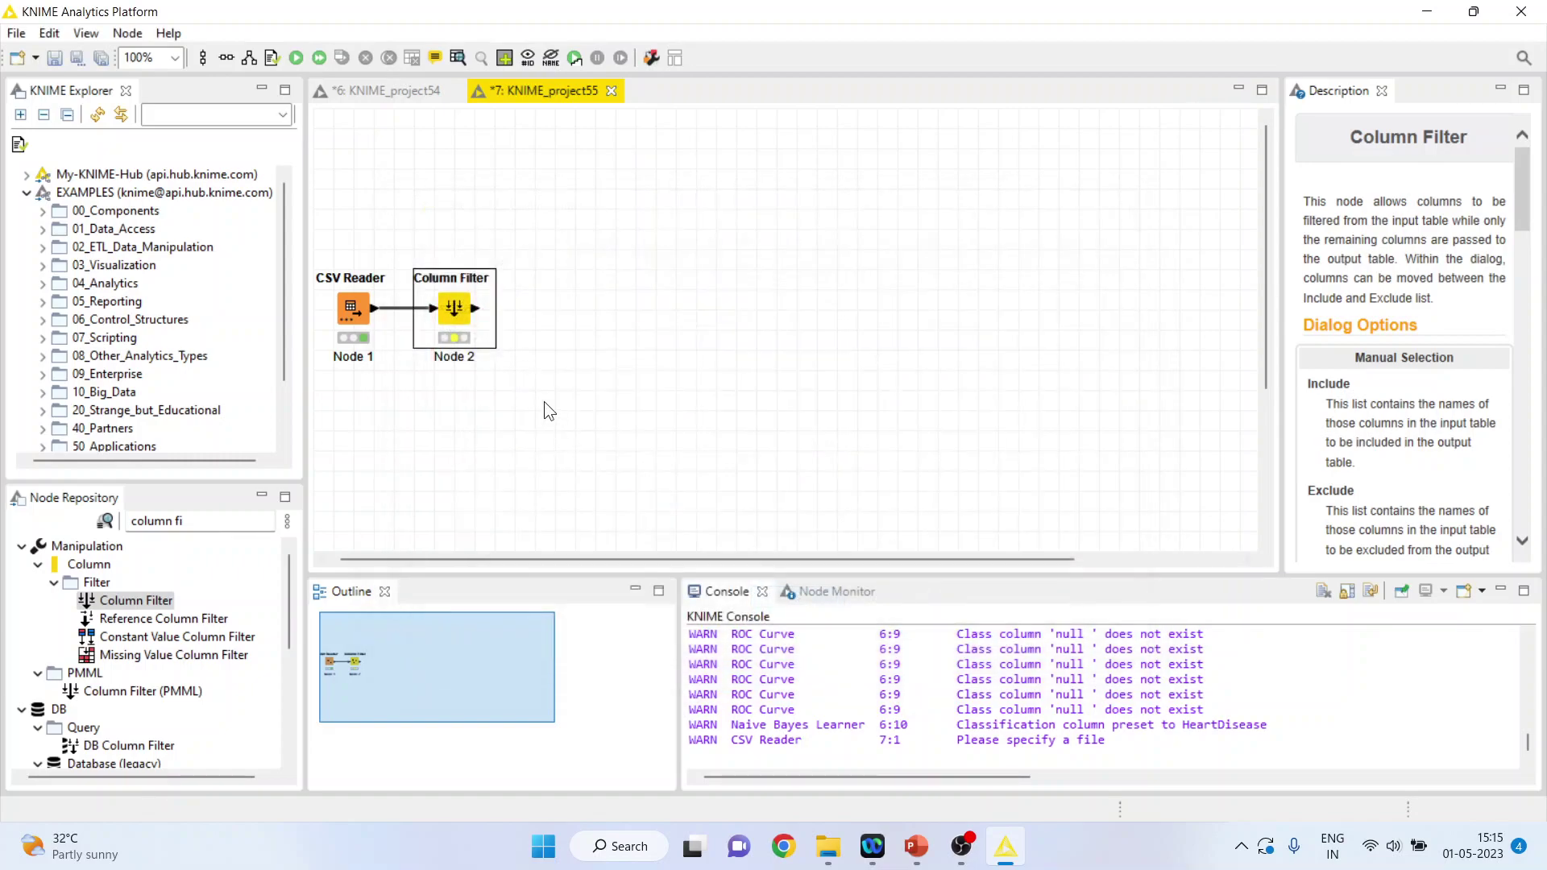
right_click(455, 313)
Step: Run the Column Filter and add a Normalizer node after it
left_click(516, 346)
left_click(224, 523)
key("BackSpace")
key("BackSpace")
key("BackSpace")
key("BackSpace")
key("BackSpace")
key("BackSpace")
key("BackSpace")
key("BackSpace")
type("normali")
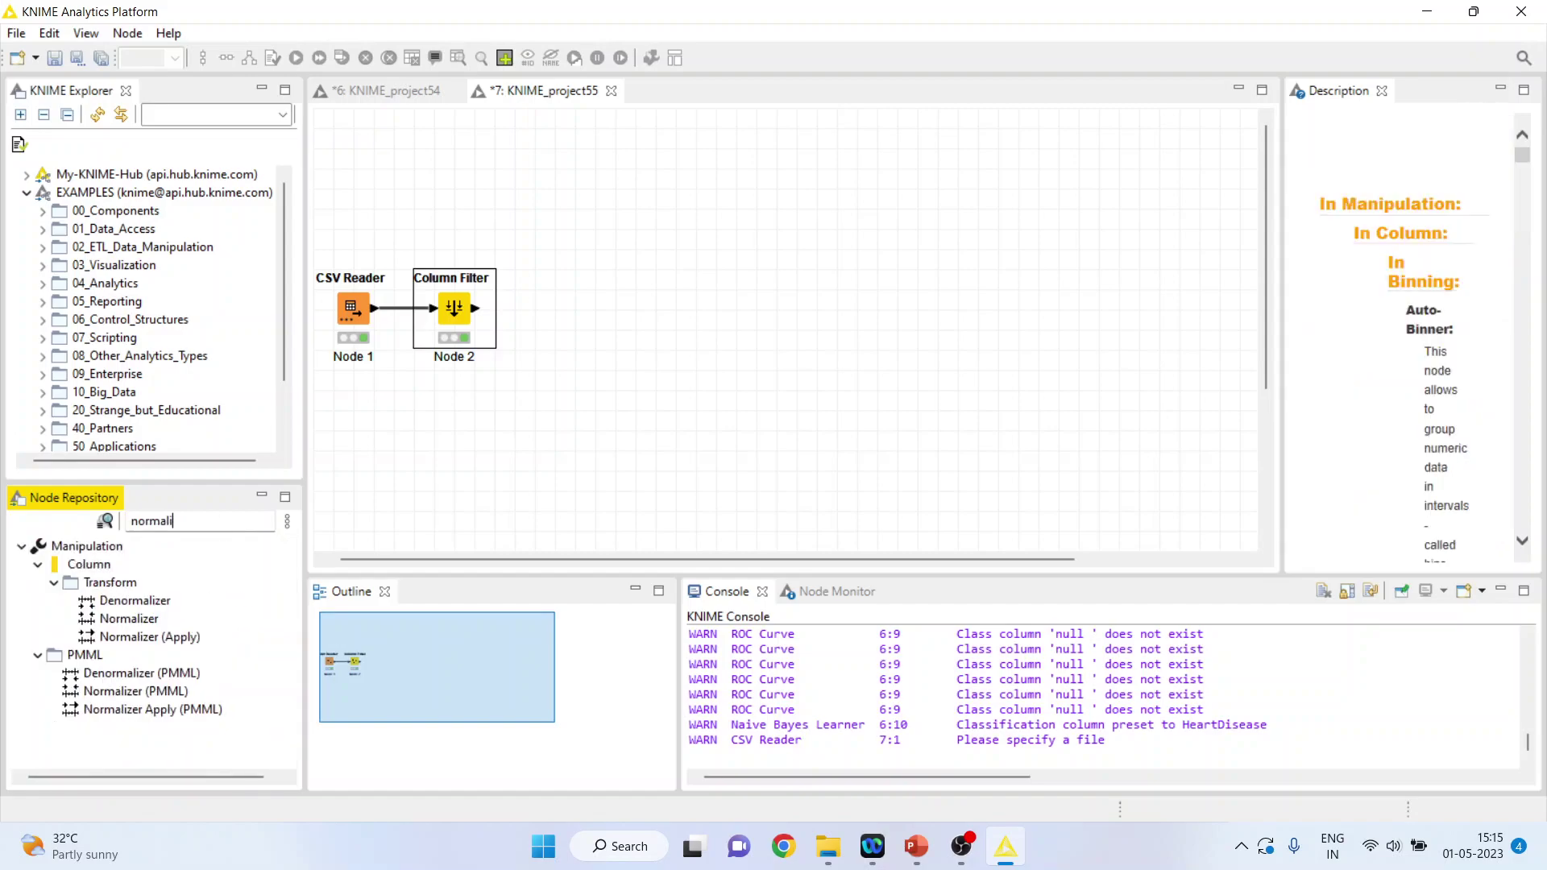
double_click(129, 618)
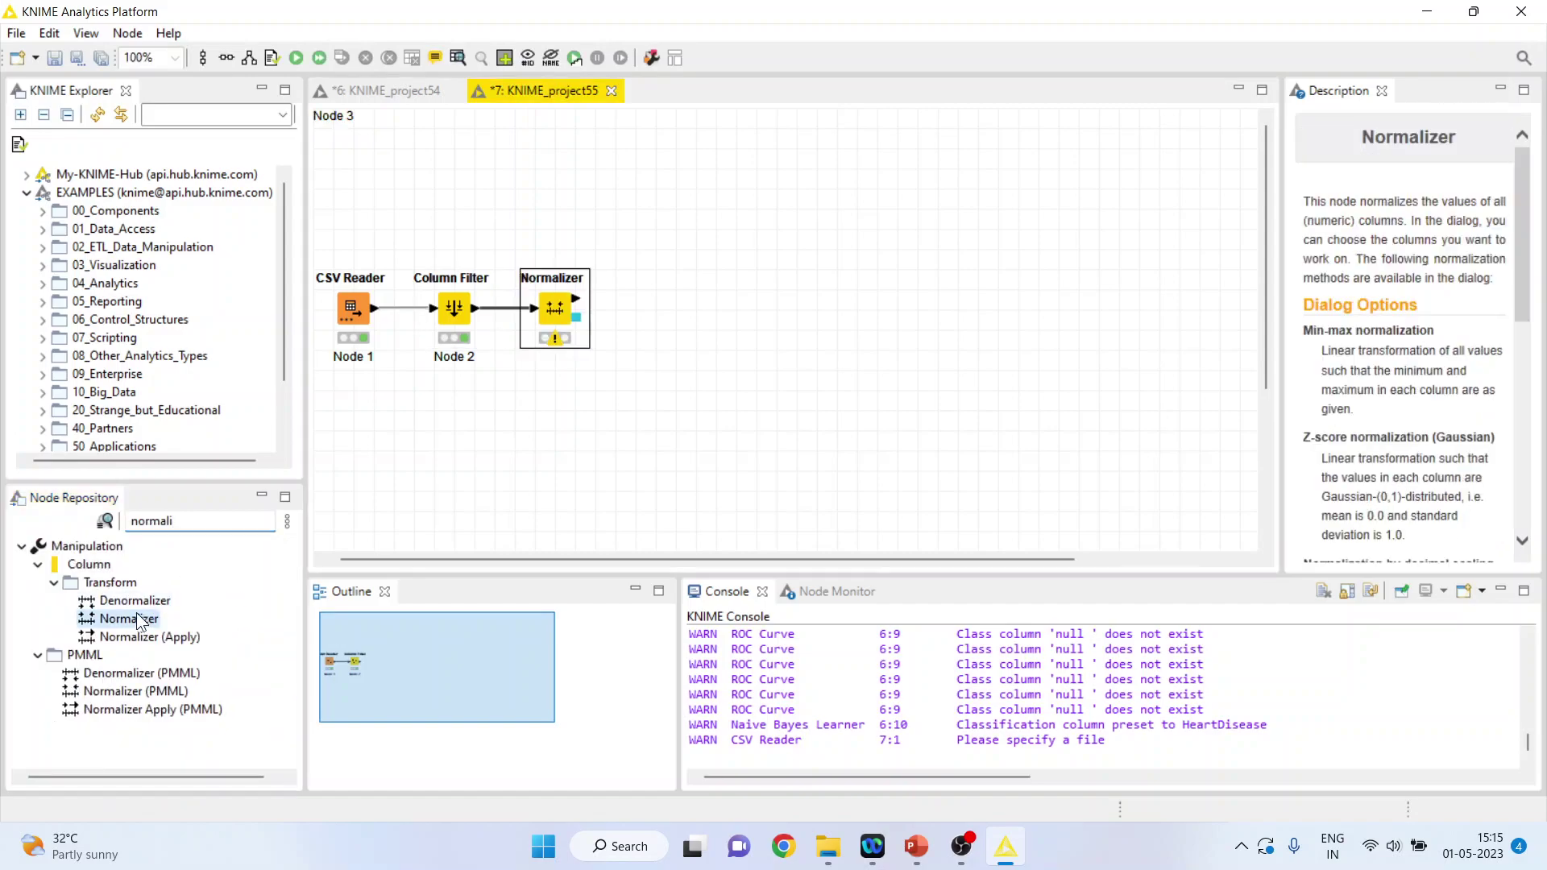
Step: Accept 0–1 min-max normalization in the Normalizer and execute it
right_click(544, 306)
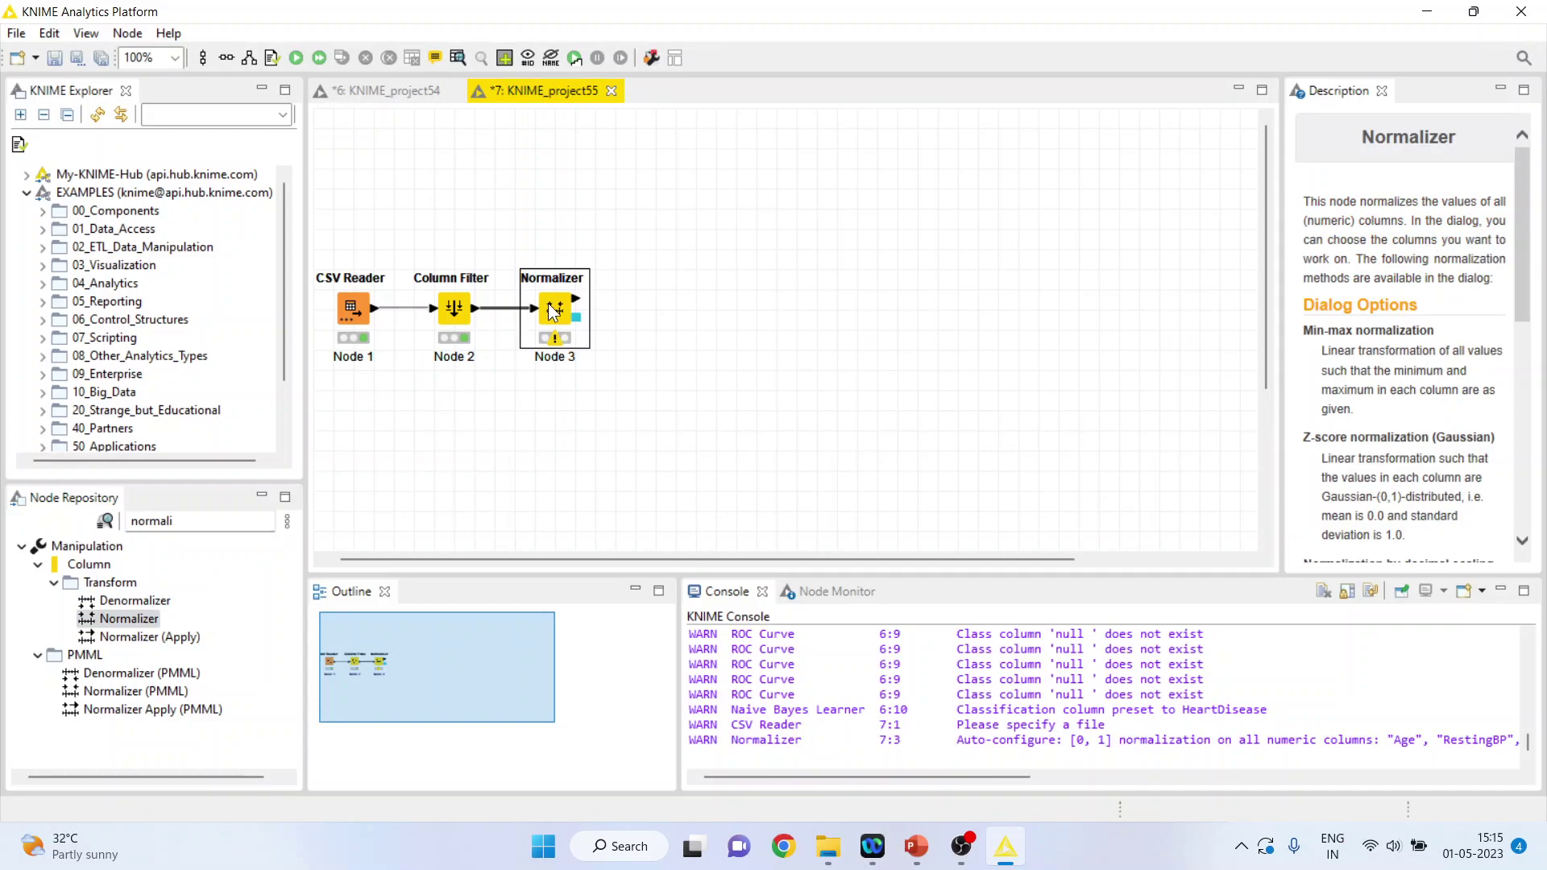
left_click(616, 314)
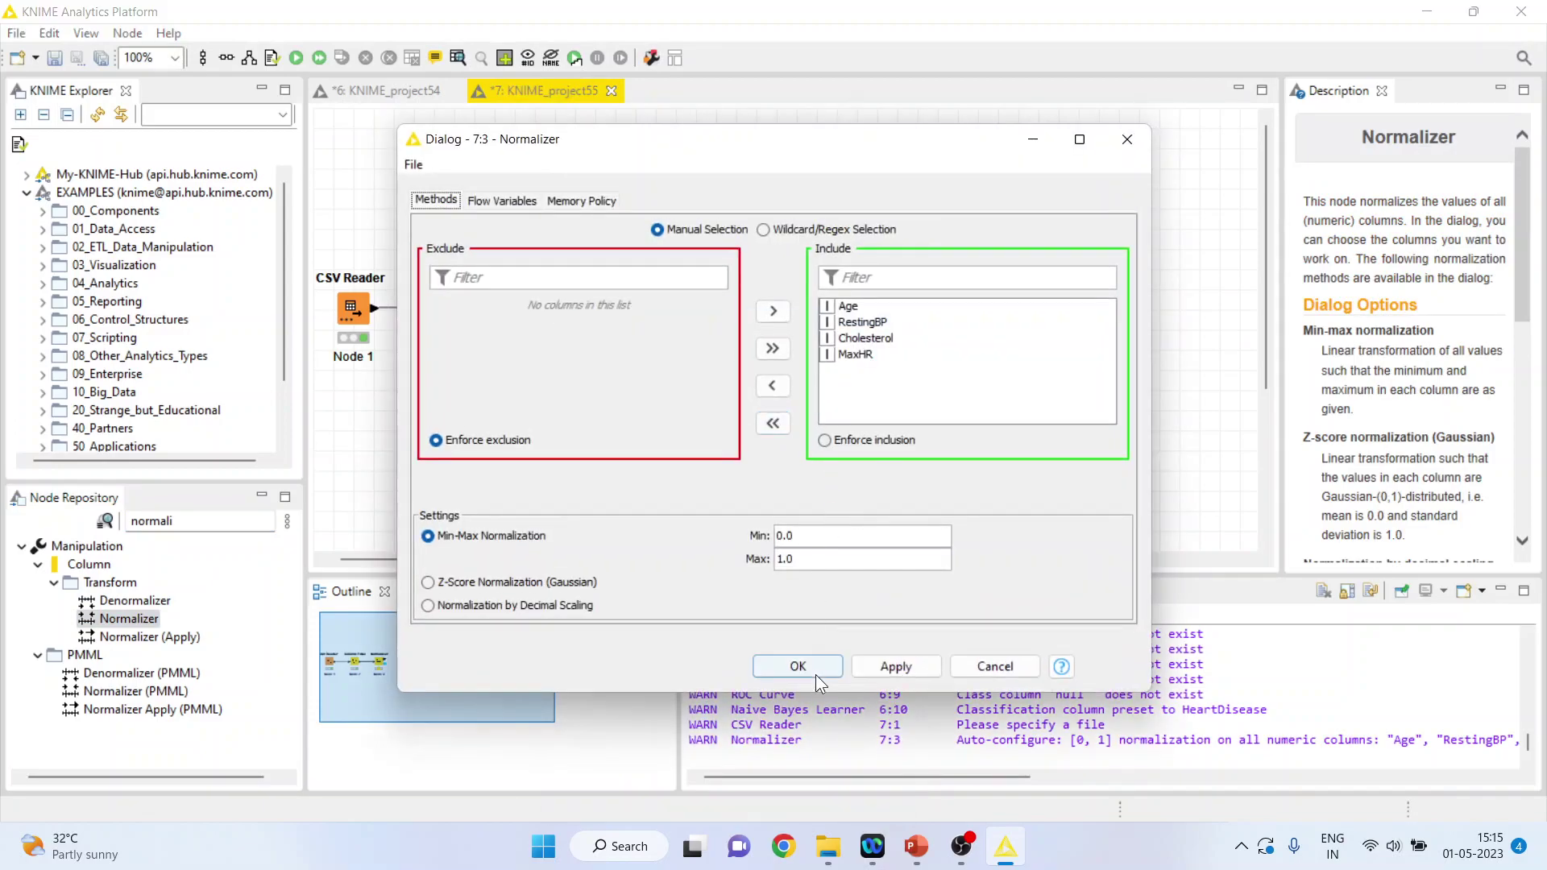
left_click(810, 665)
right_click(550, 313)
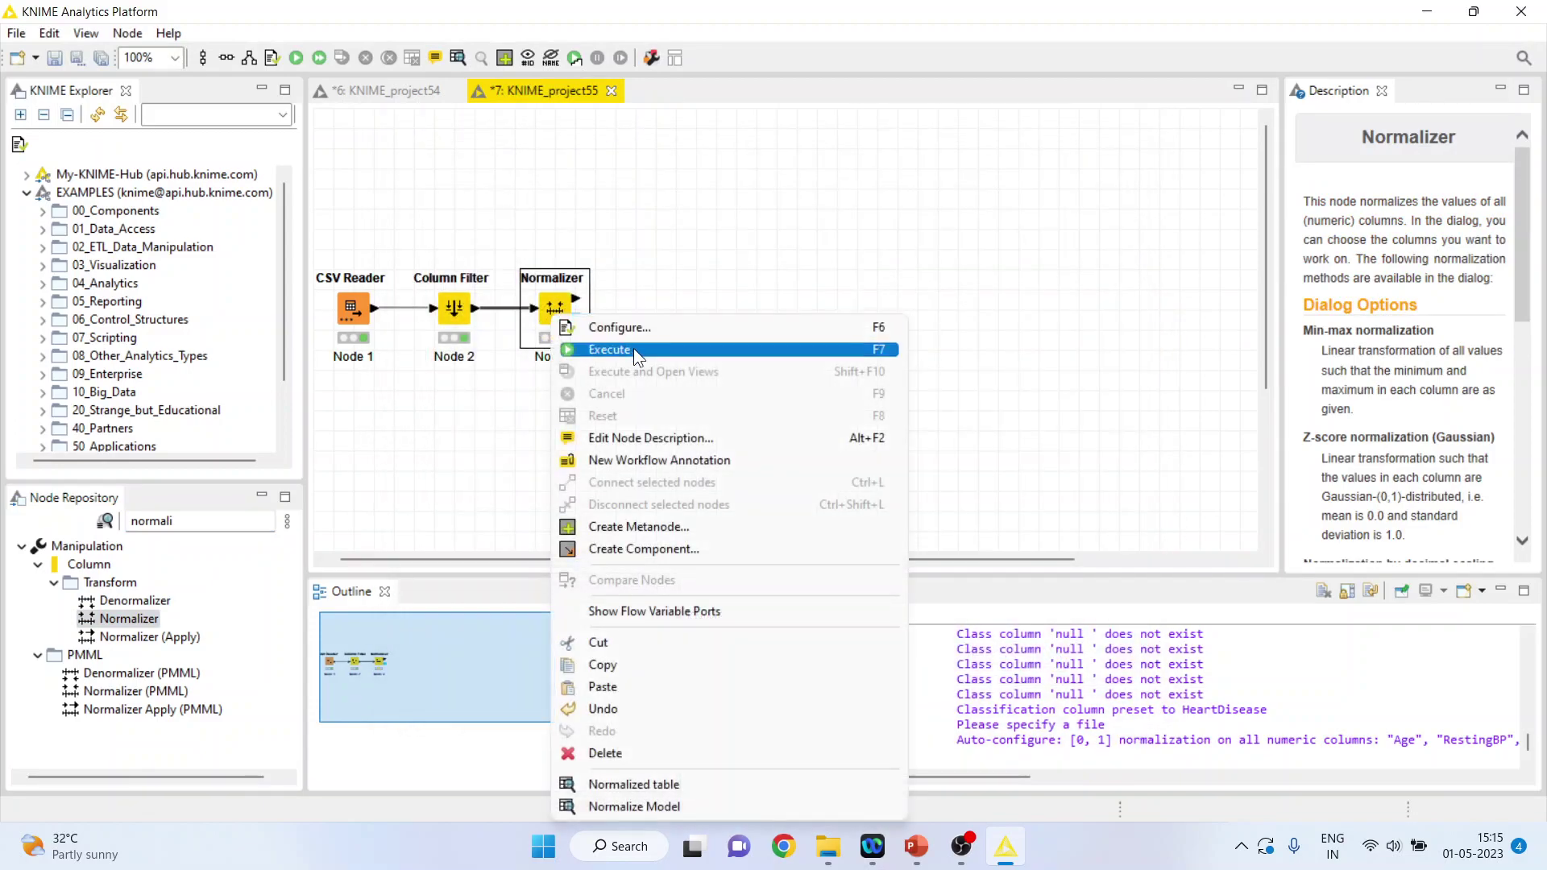
left_click(633, 349)
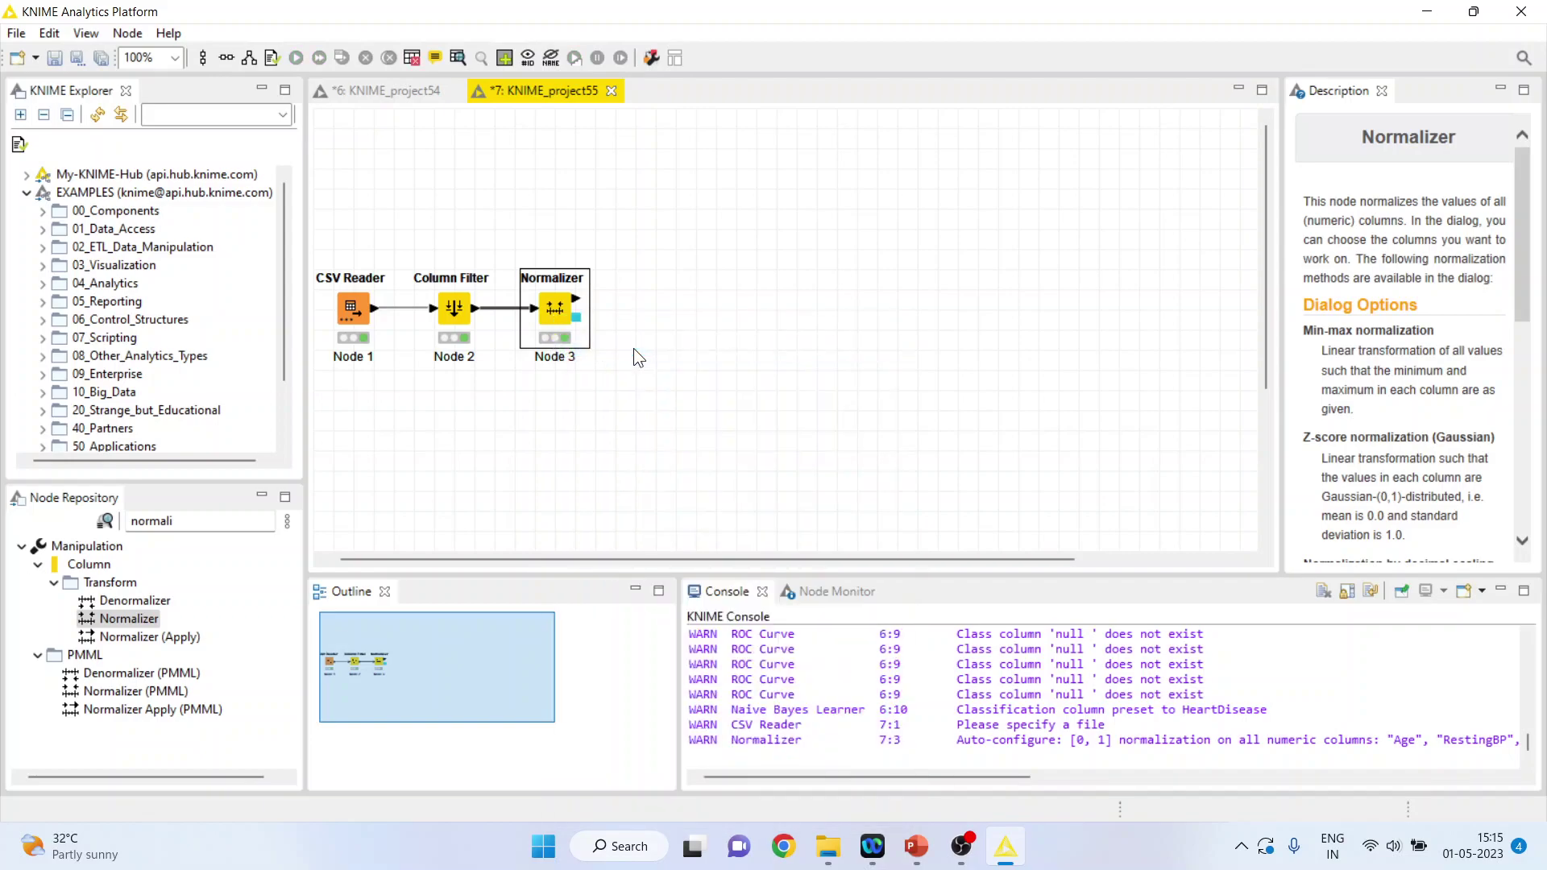
left_click(215, 520)
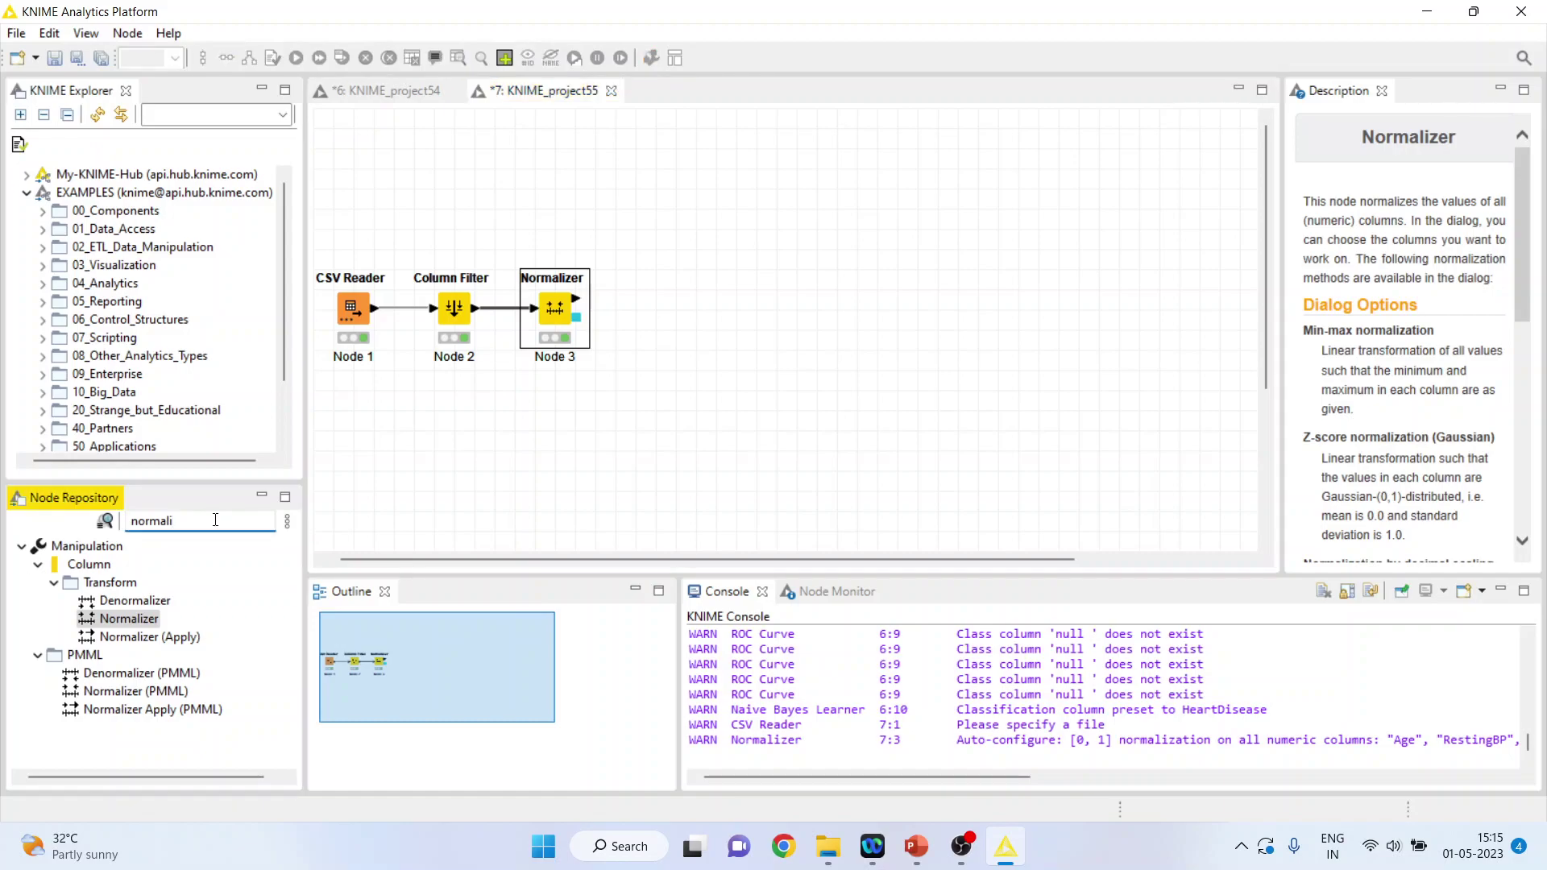
Step: Add a Decision Tree Learner after the Normalizer and a connected Decision Tree Predictor, arranged side by side
key("BackSpace")
key("BackSpace")
key("BackSpace")
key("BackSpace")
key("BackSpace")
key("BackSpace")
type("dec")
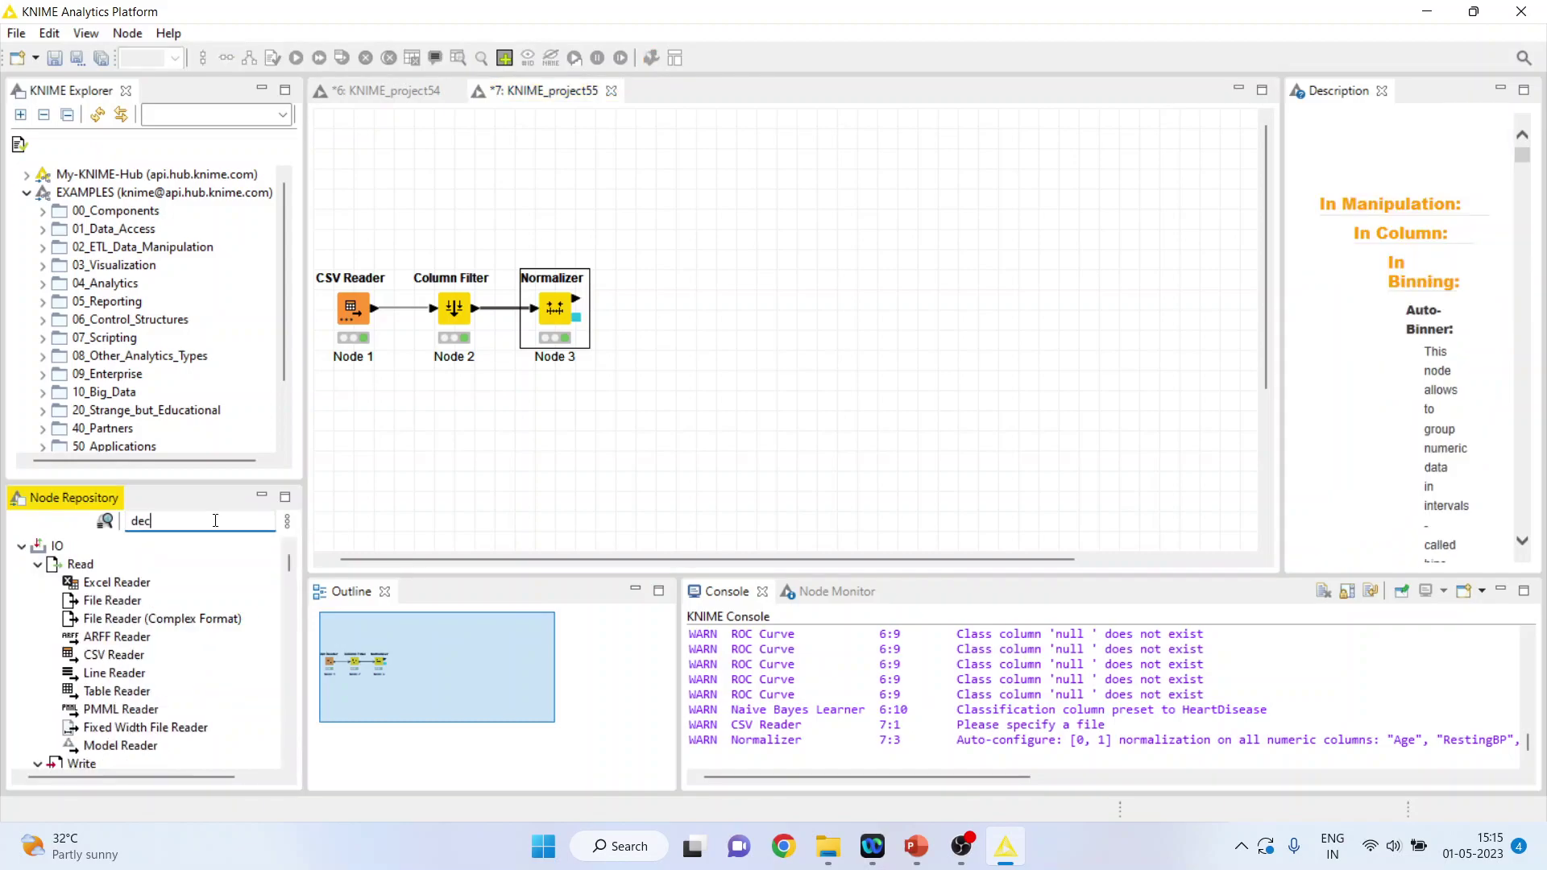
type("ision")
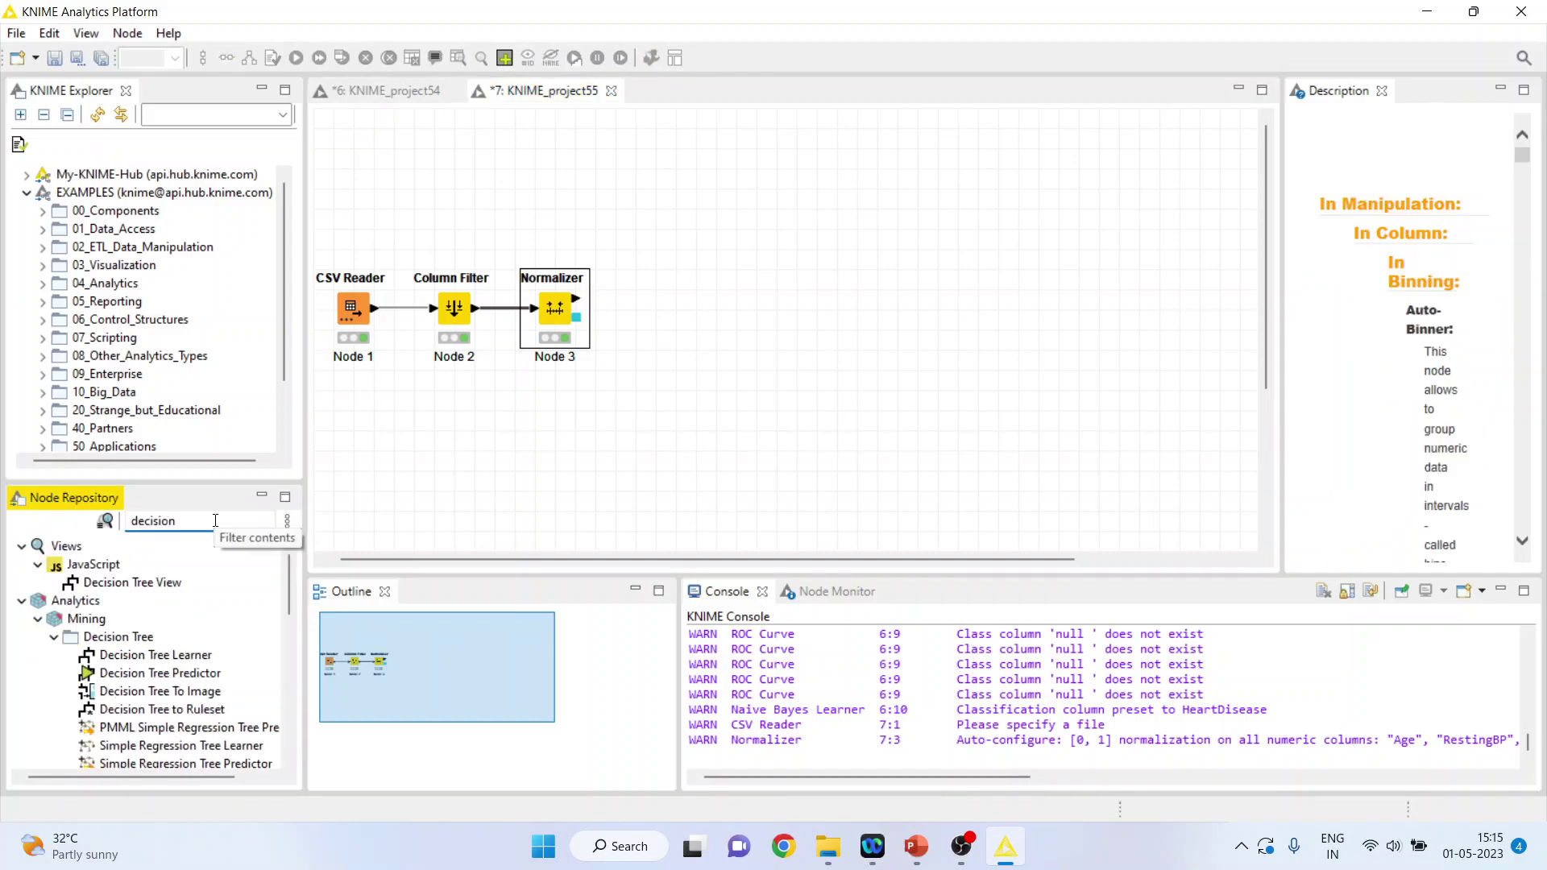
double_click(201, 654)
left_click_drag(638, 319, 703, 175)
double_click(159, 673)
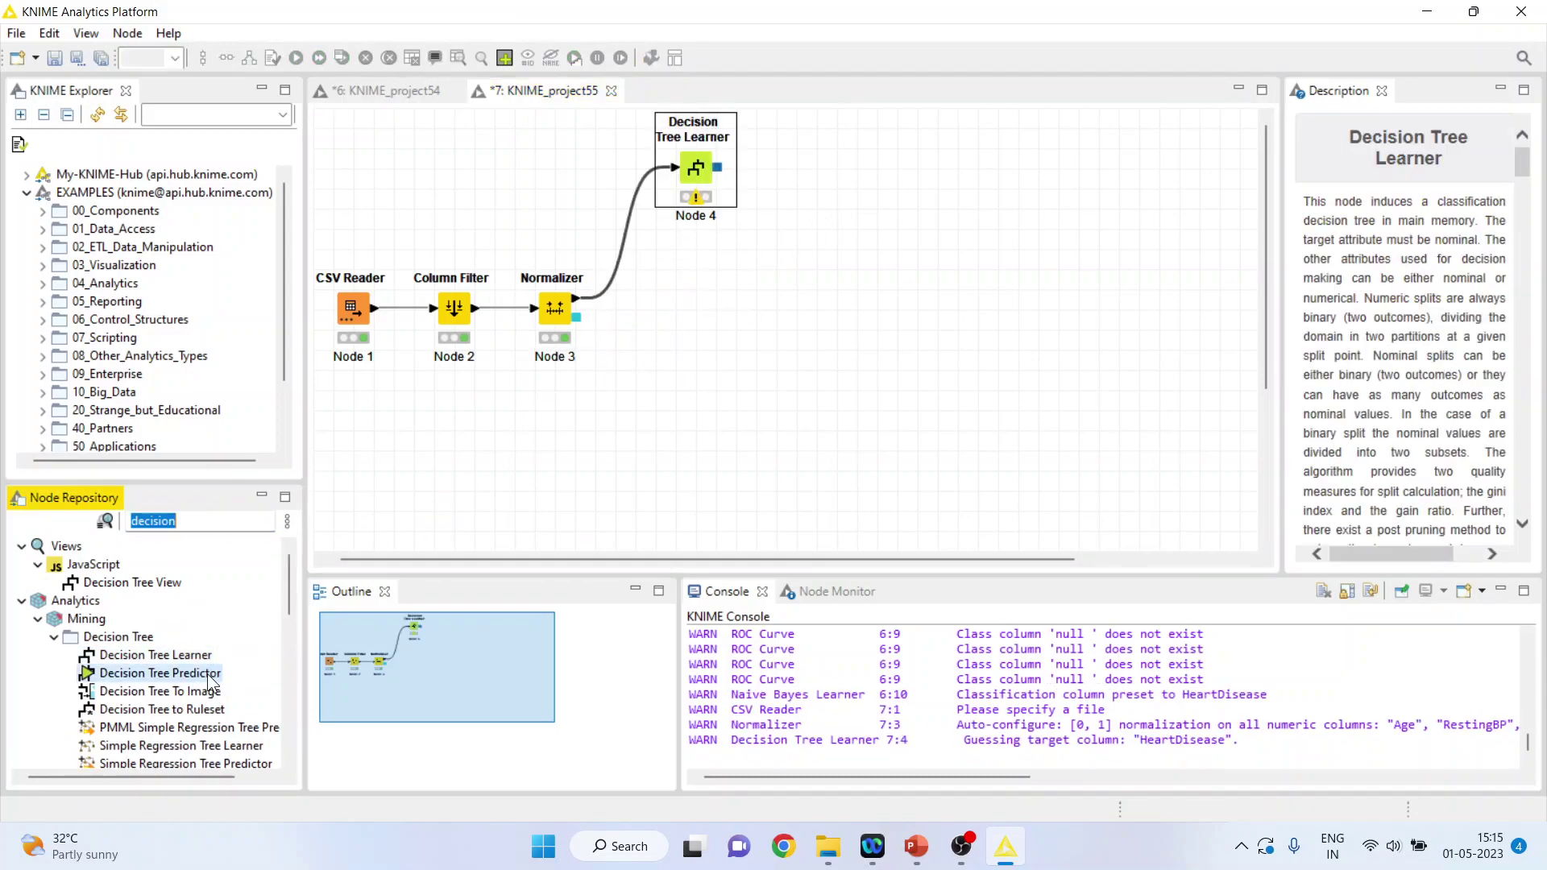
left_click_drag(801, 254, 822, 252)
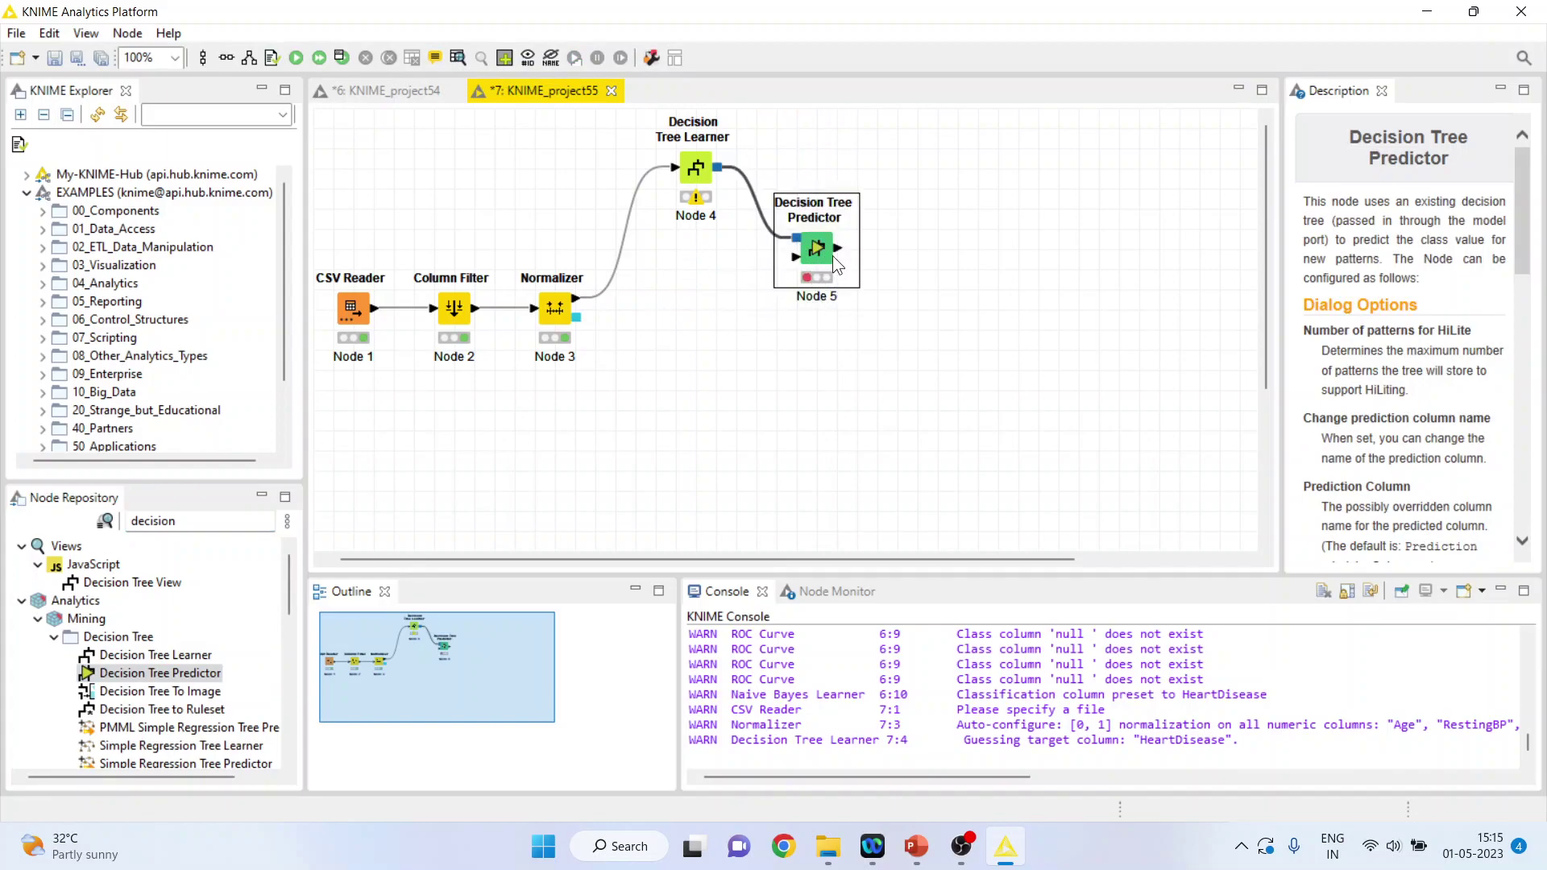
Step: Configure the Decision Tree Learner with HeartDisease as class and execute it
right_click(709, 173)
left_click(760, 180)
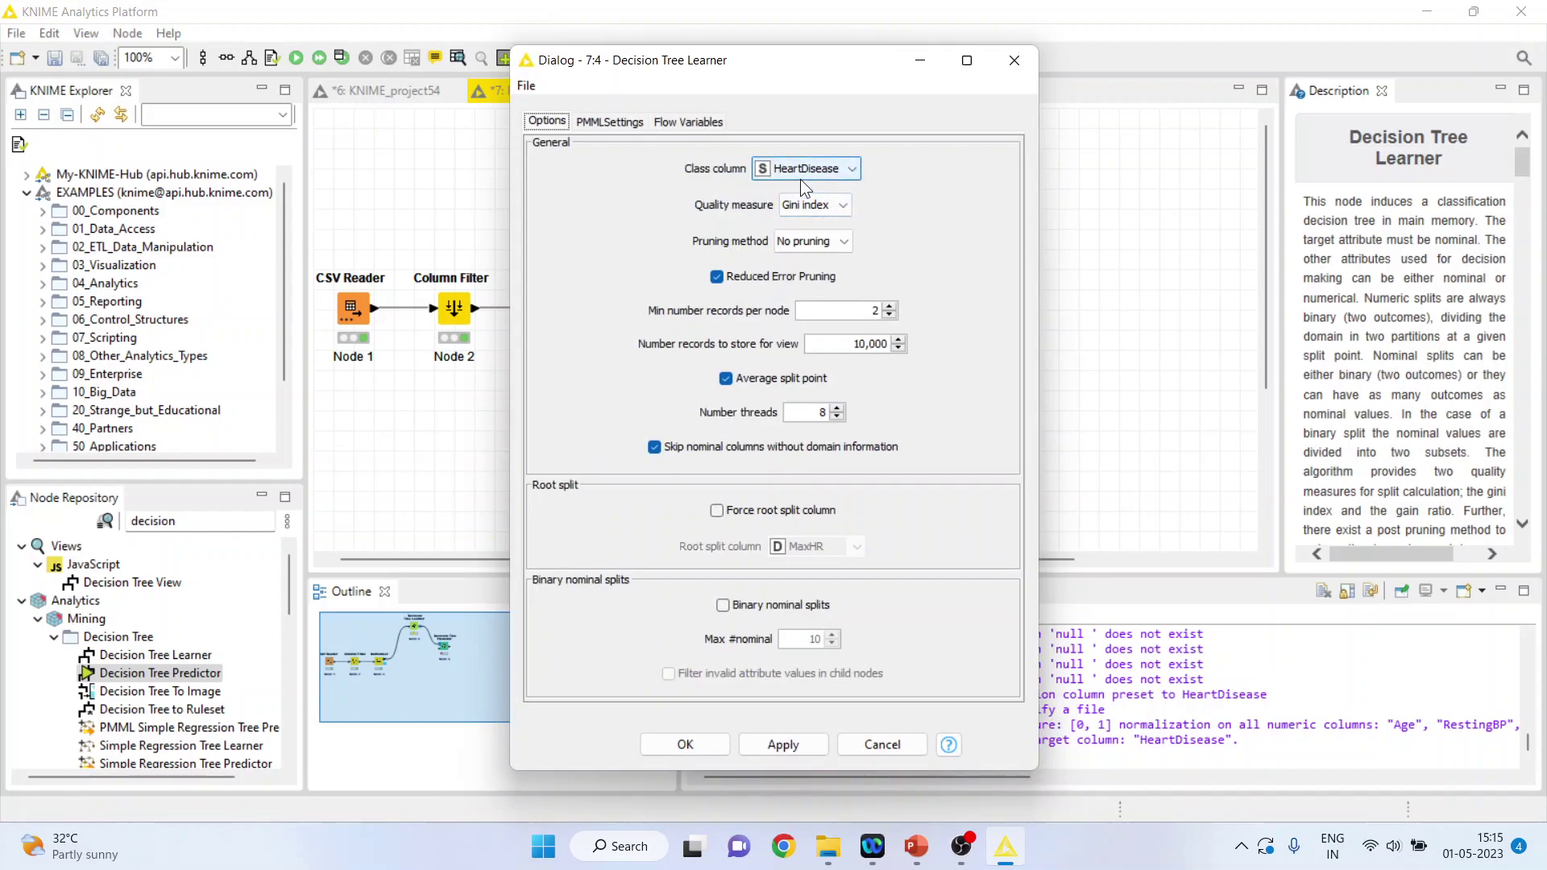
left_click(685, 743)
right_click(694, 176)
left_click(727, 203)
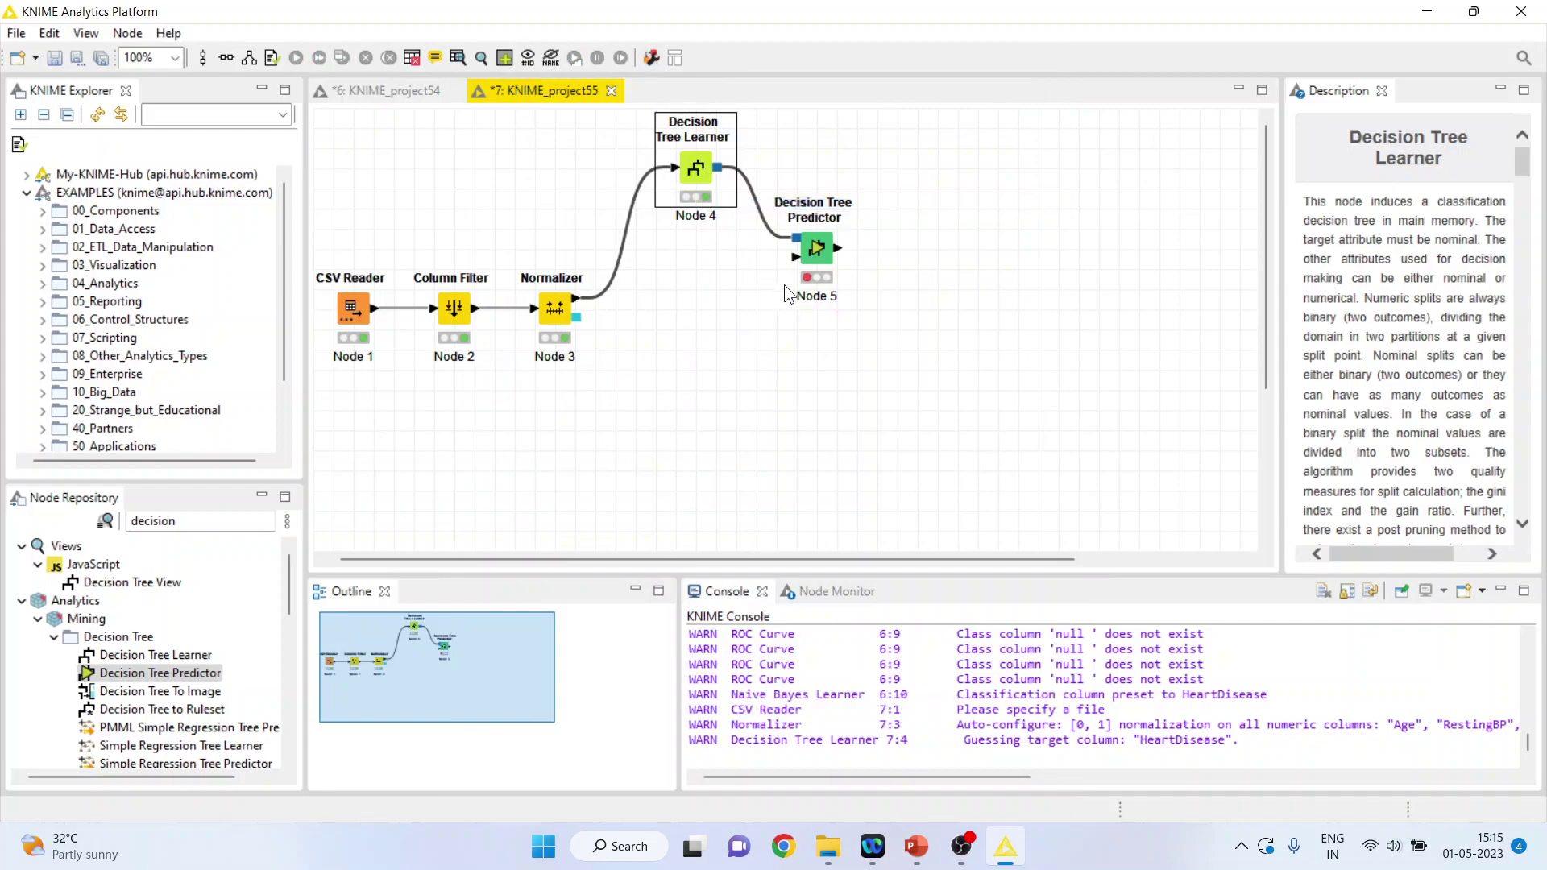
left_click(810, 251)
Step: Connect the Normalizer's output to the Decision Tree Predictor's data input
right_click(811, 249)
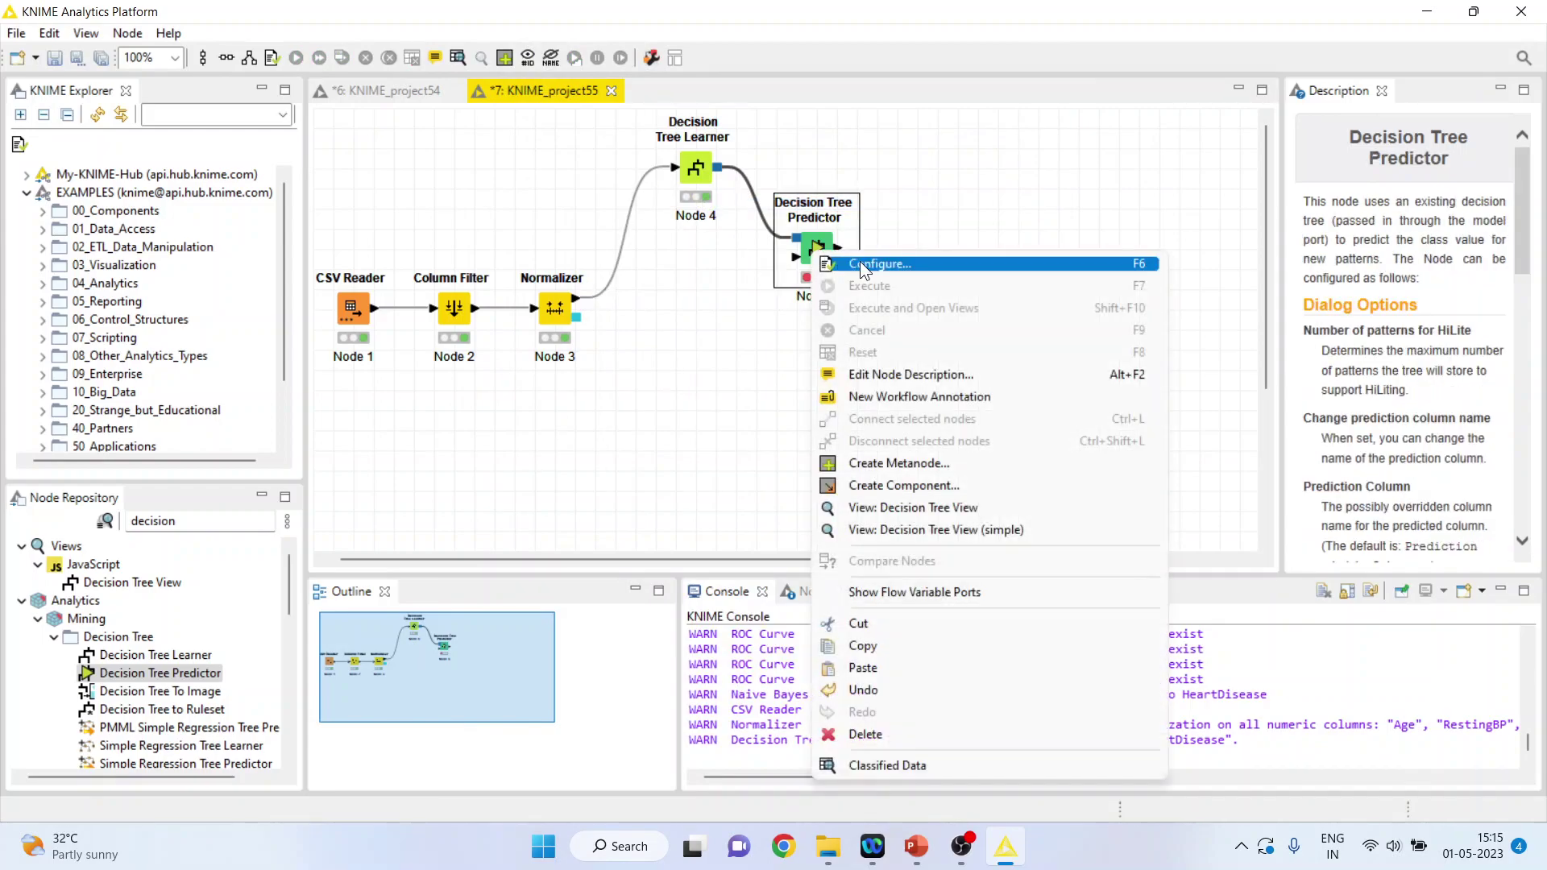
left_click(649, 337)
left_click_drag(577, 305, 796, 259)
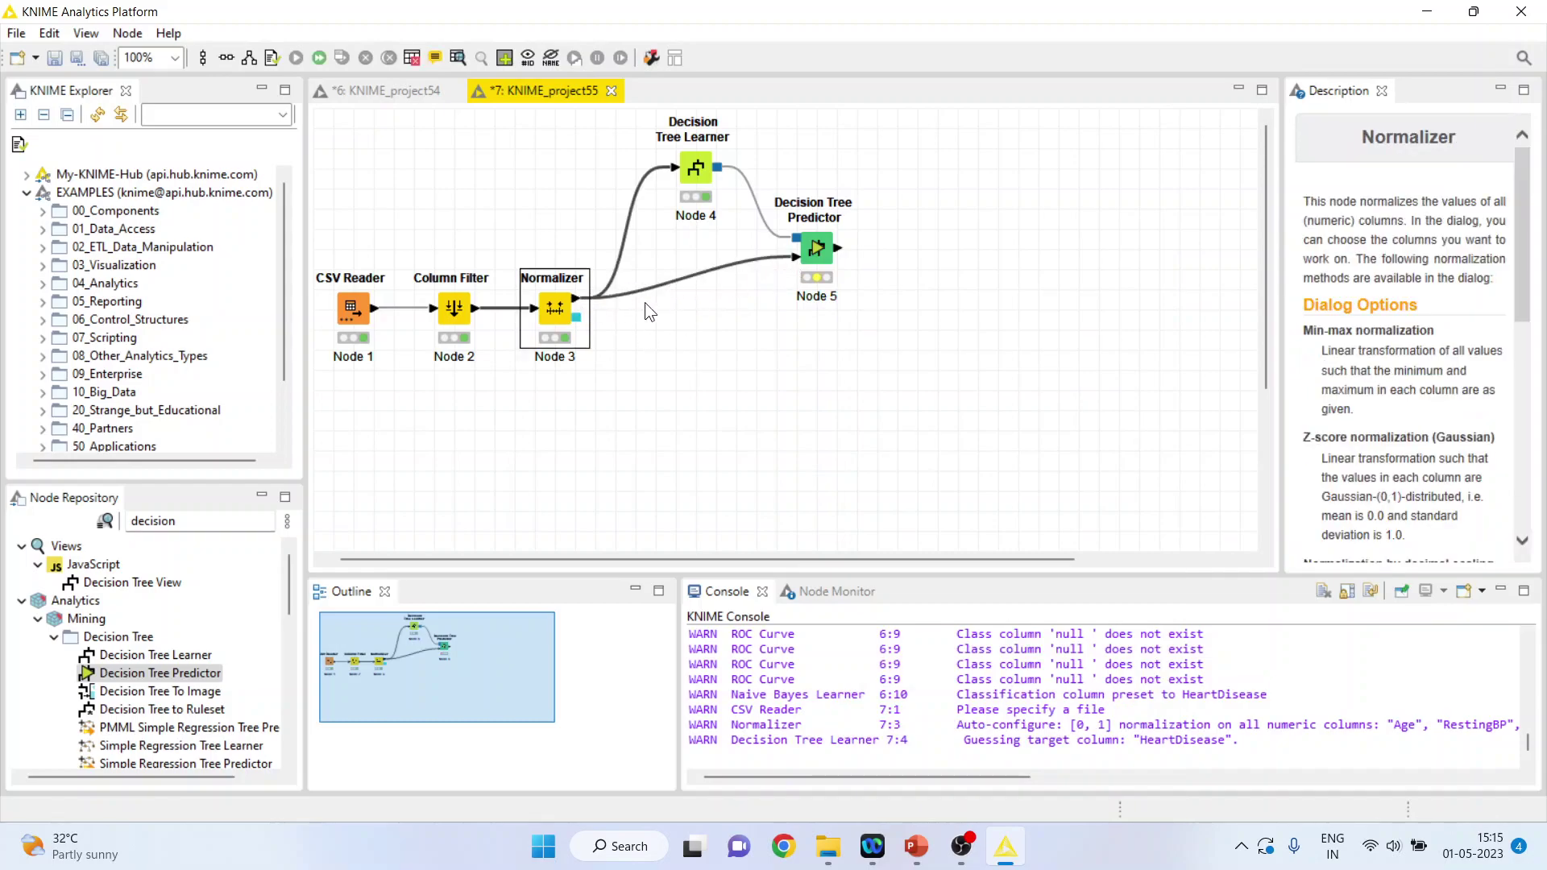
Step: Enable prediction column renaming and normalized class distribution columns in the Decision Tree Predictor
left_click(815, 253)
right_click(816, 253)
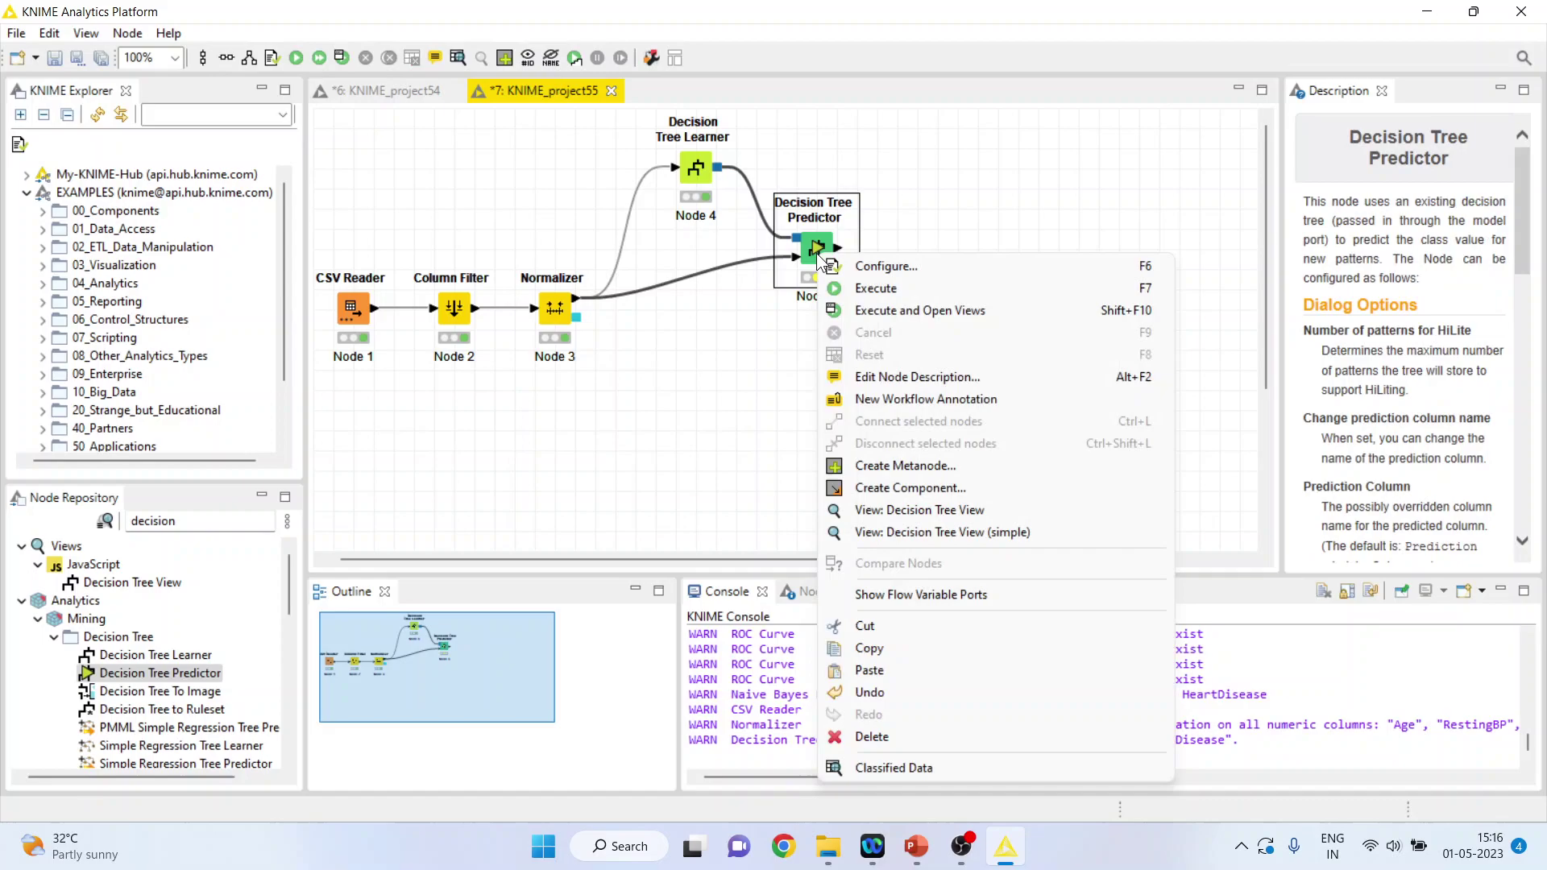
left_click(864, 268)
left_click(527, 357)
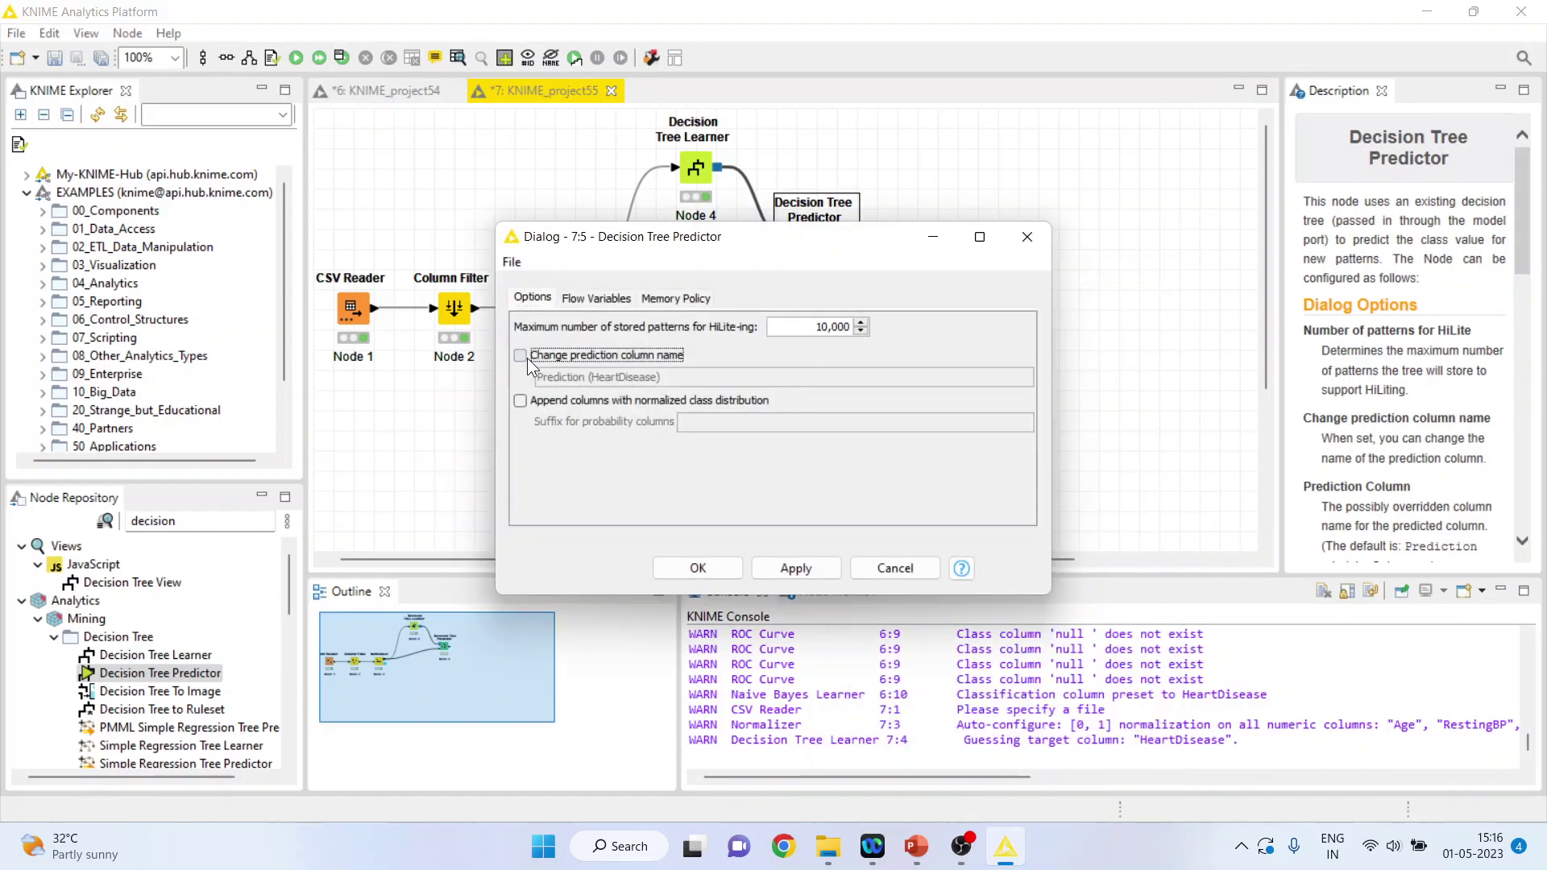
left_click(521, 401)
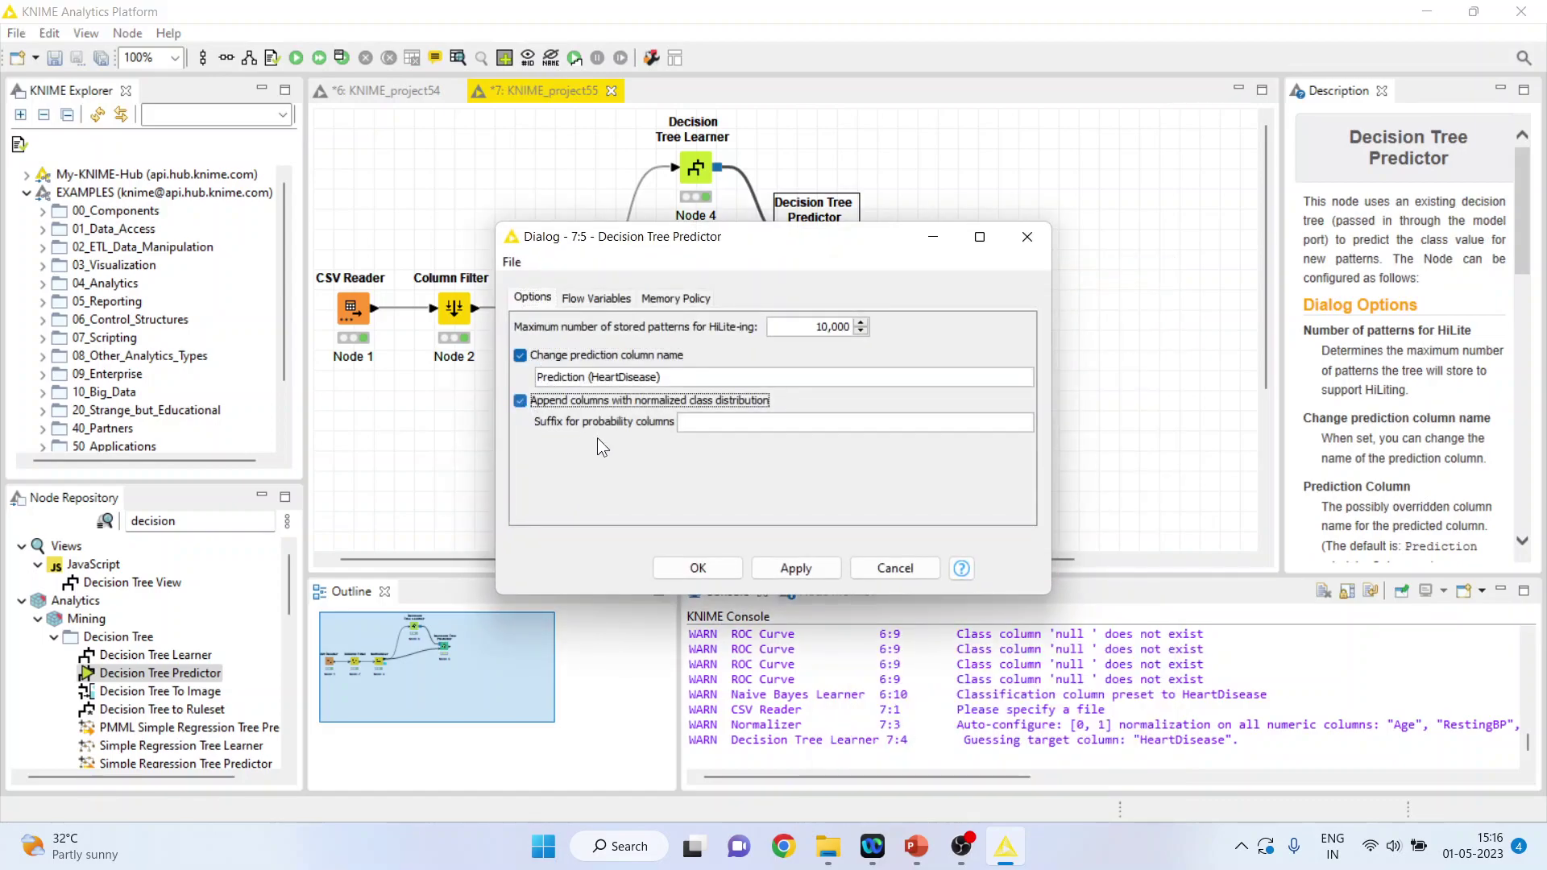
Step: Confirm the Decision Tree Predictor settings and execute it
left_click(705, 567)
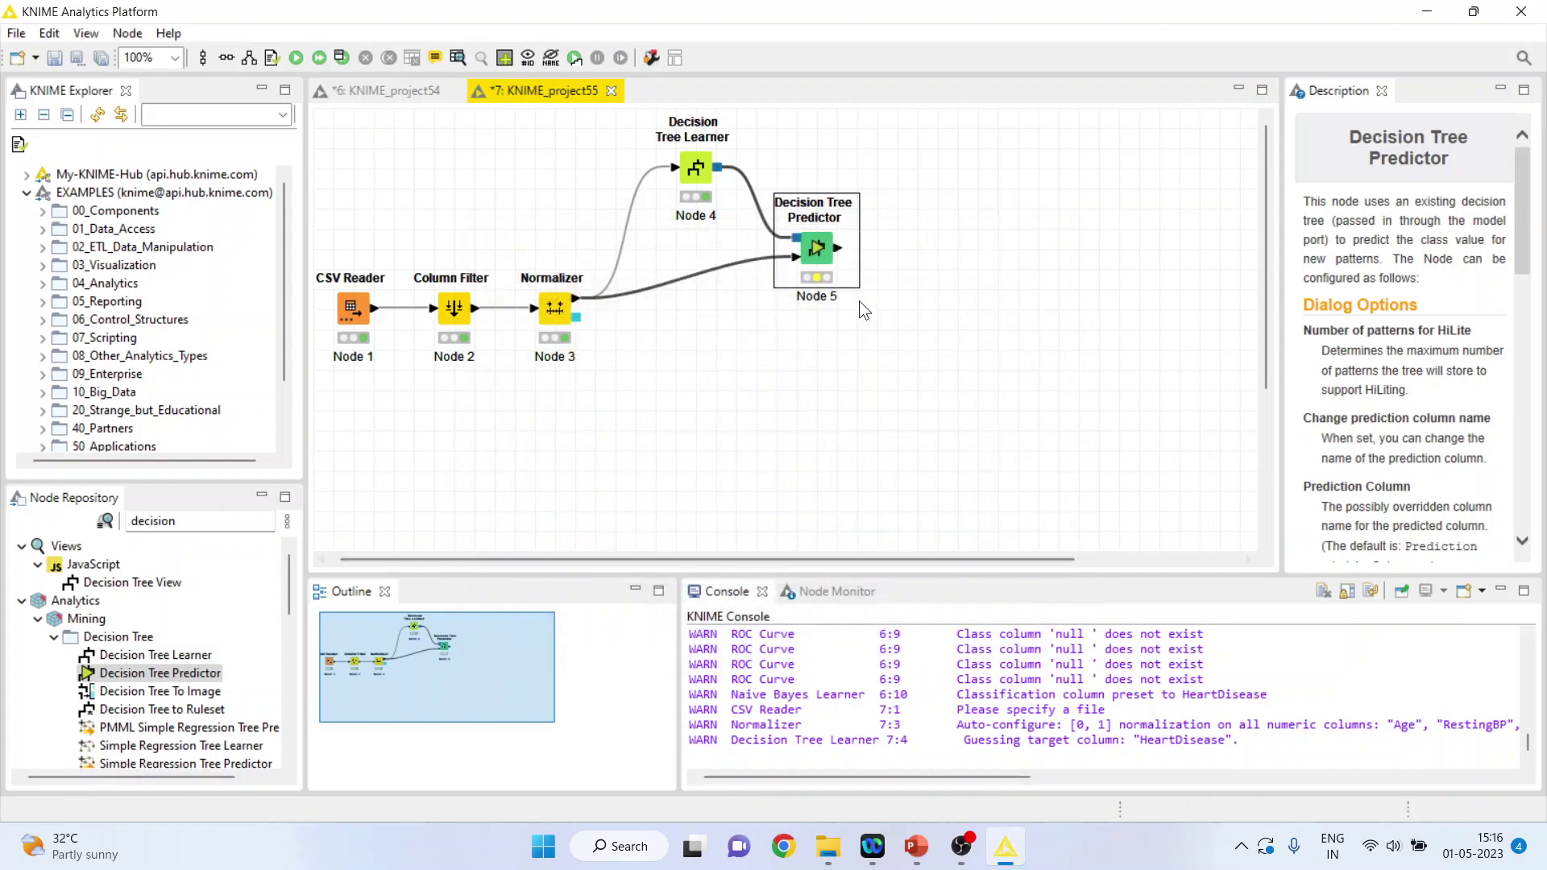
right_click(822, 255)
left_click(862, 287)
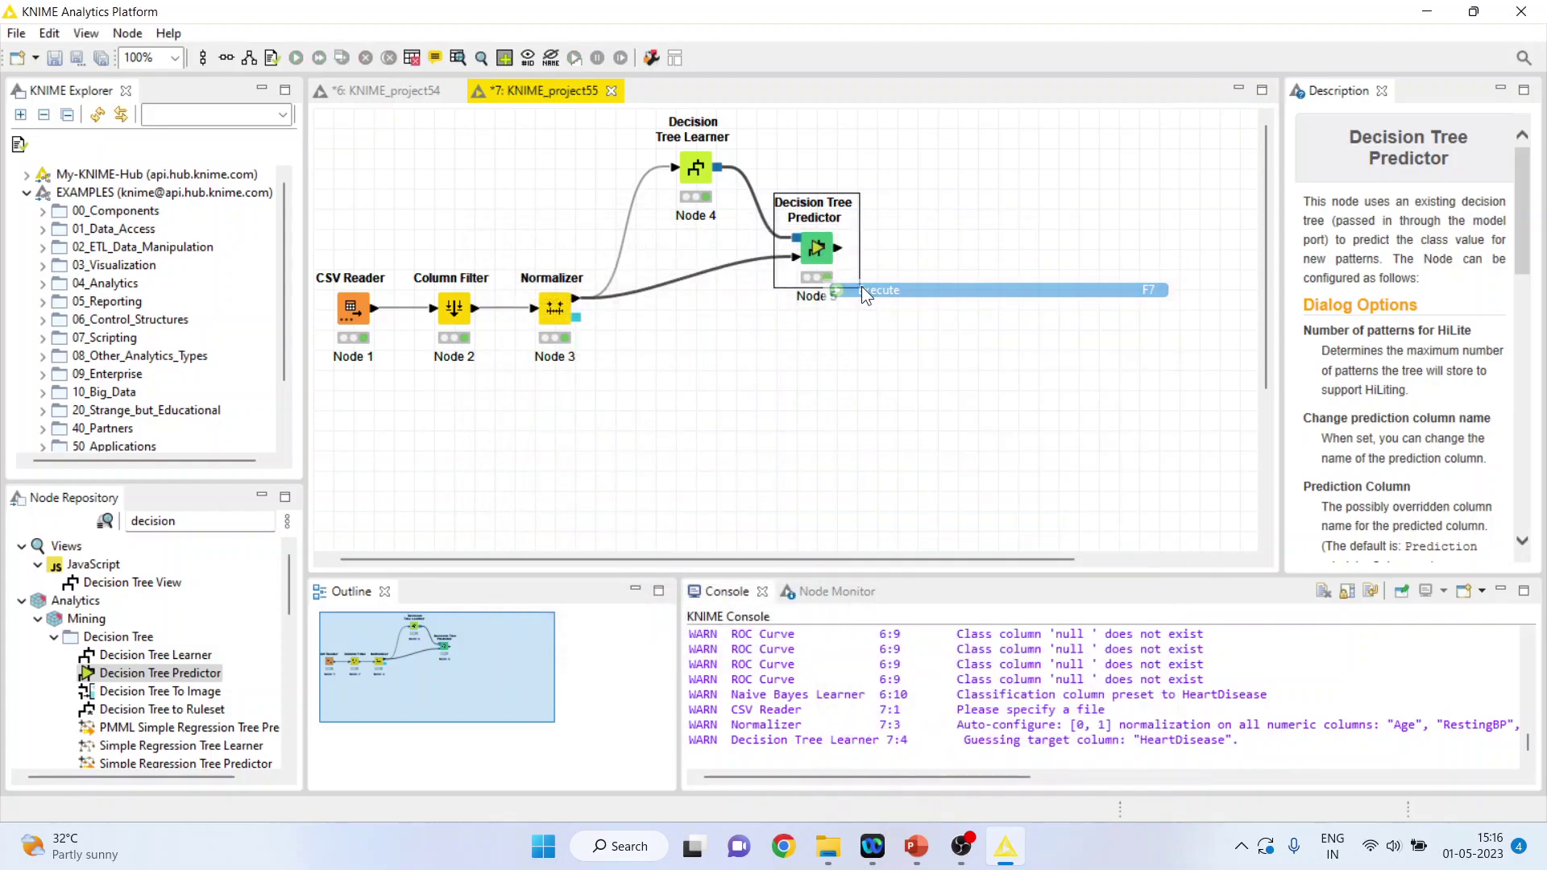
Step: Inspect the Classified Data table, comparing predictions against actual HeartDisease values, then close it
right_click(825, 247)
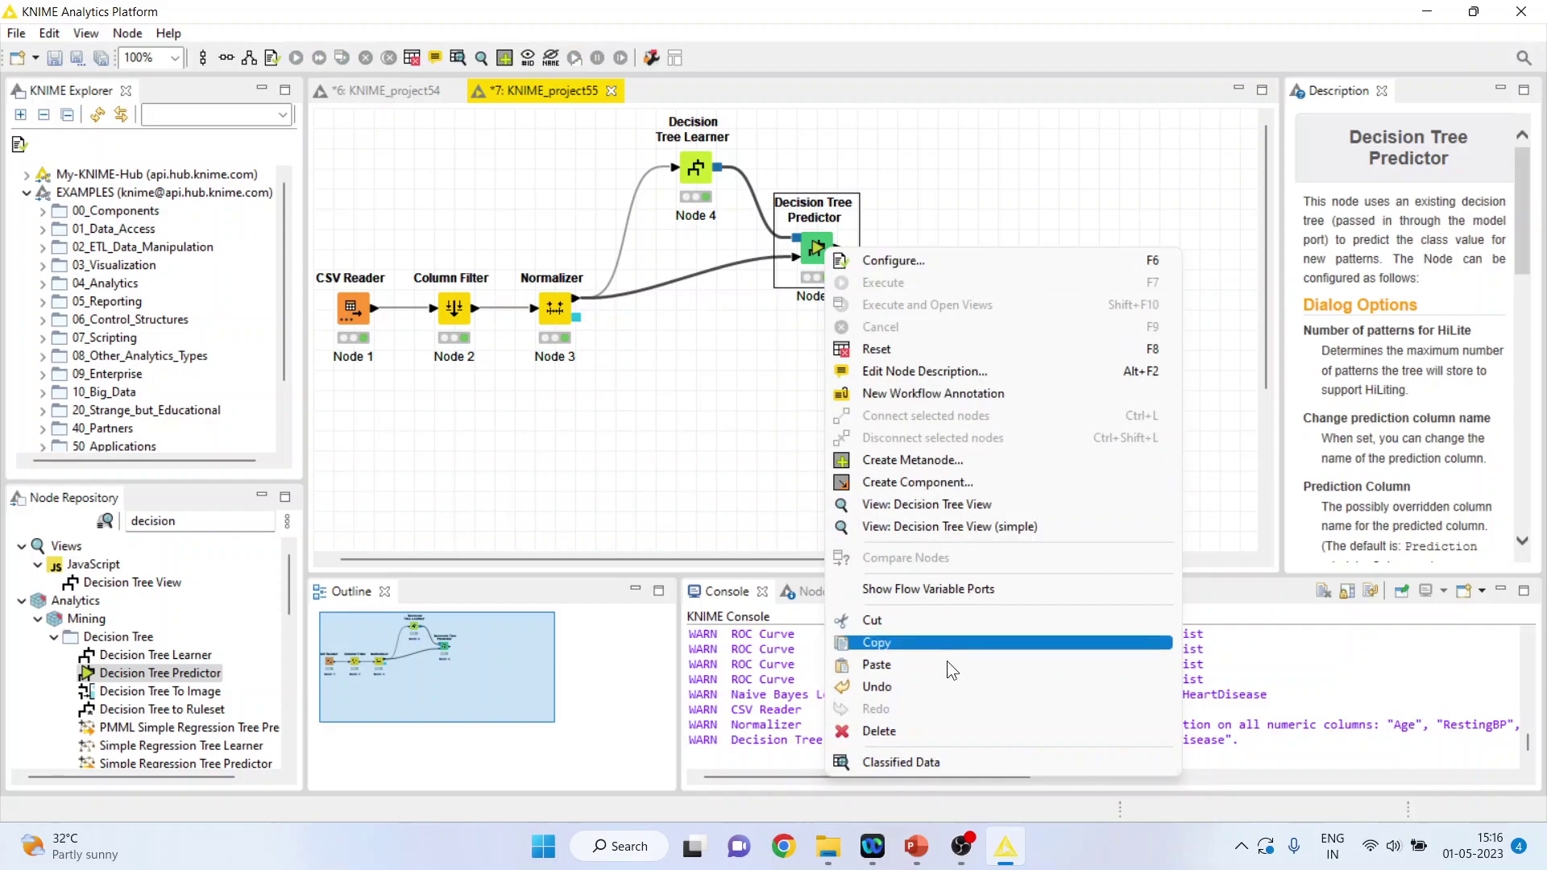
left_click(959, 756)
left_click_drag(806, 173, 812, 594)
left_click_drag(576, 173, 578, 544)
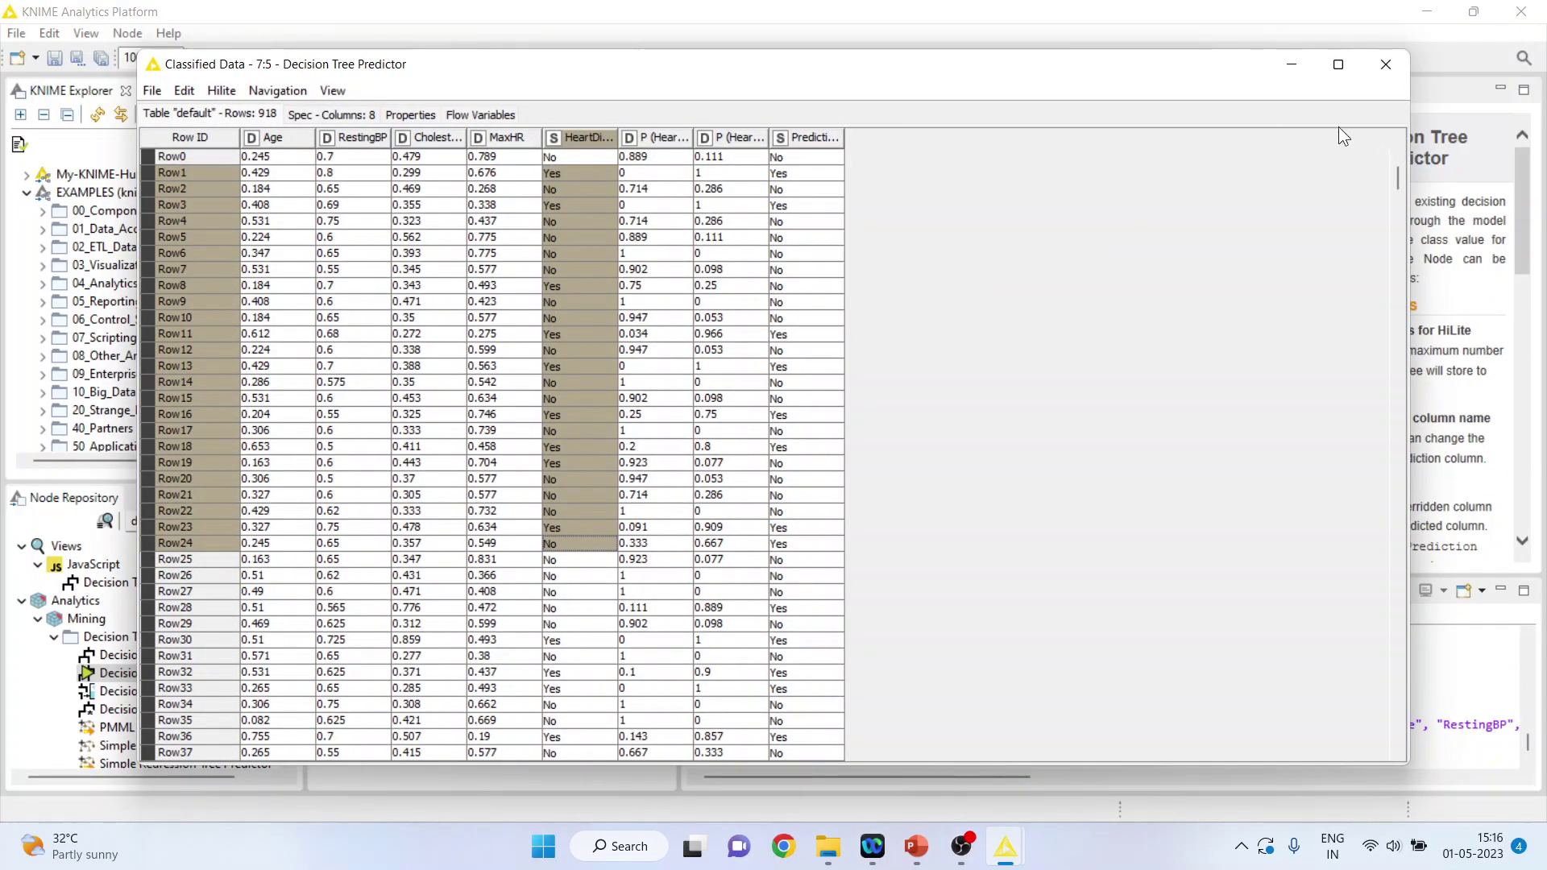
left_click(1383, 66)
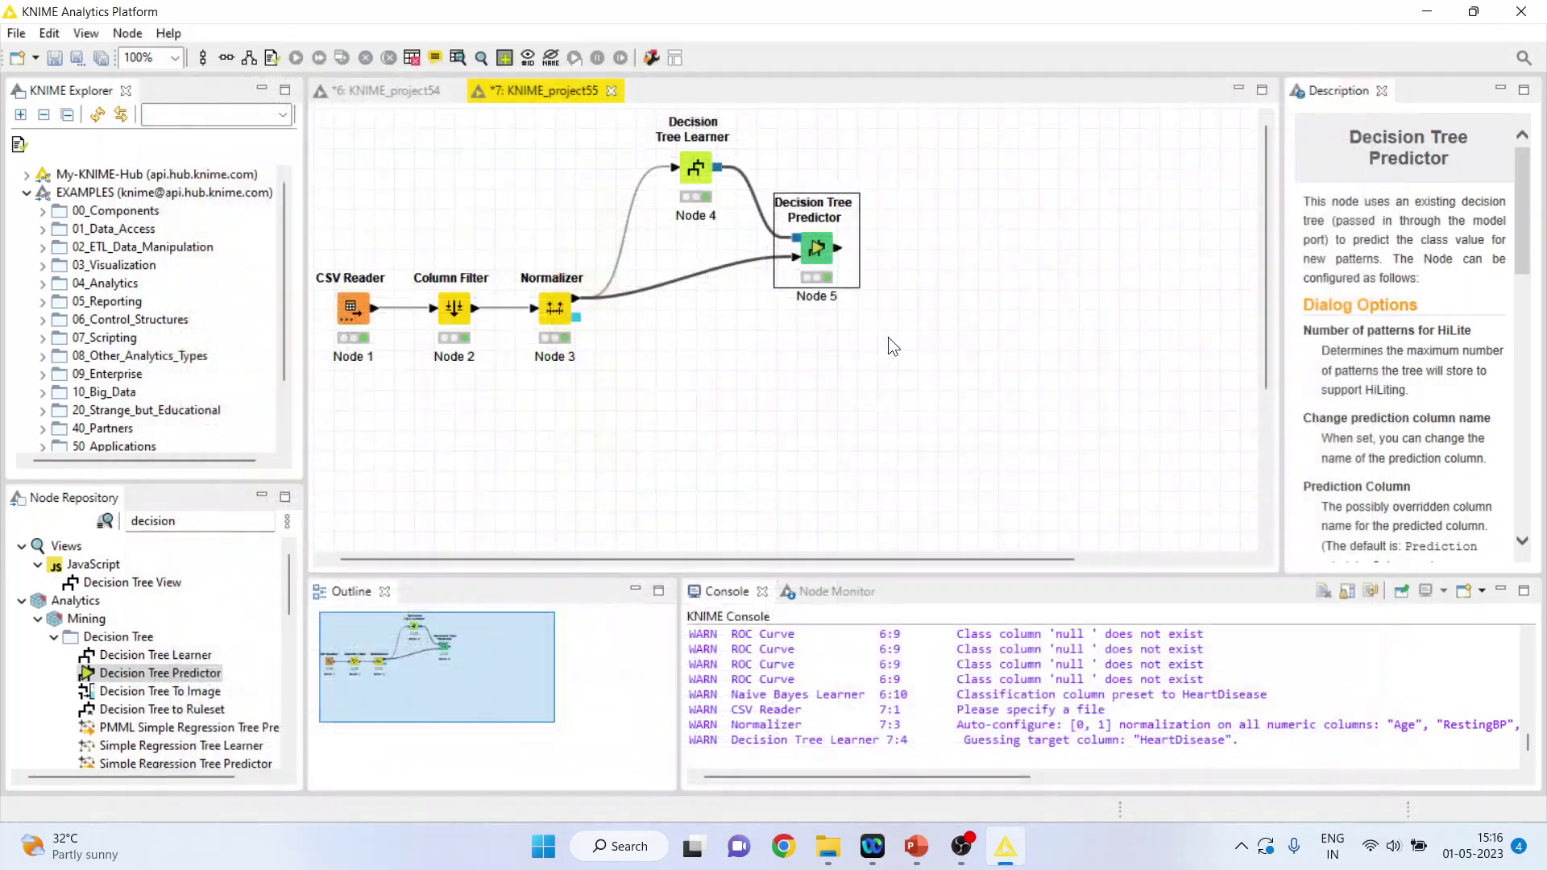
left_click(232, 517)
Step: Search 'svm' and add an SVM Learner fed by the Normalizer
key("BackSpace")
key("BackSpace")
key("BackSpace")
key("BackSpace")
key("BackSpace")
key("BackSpace")
key("BackSpace")
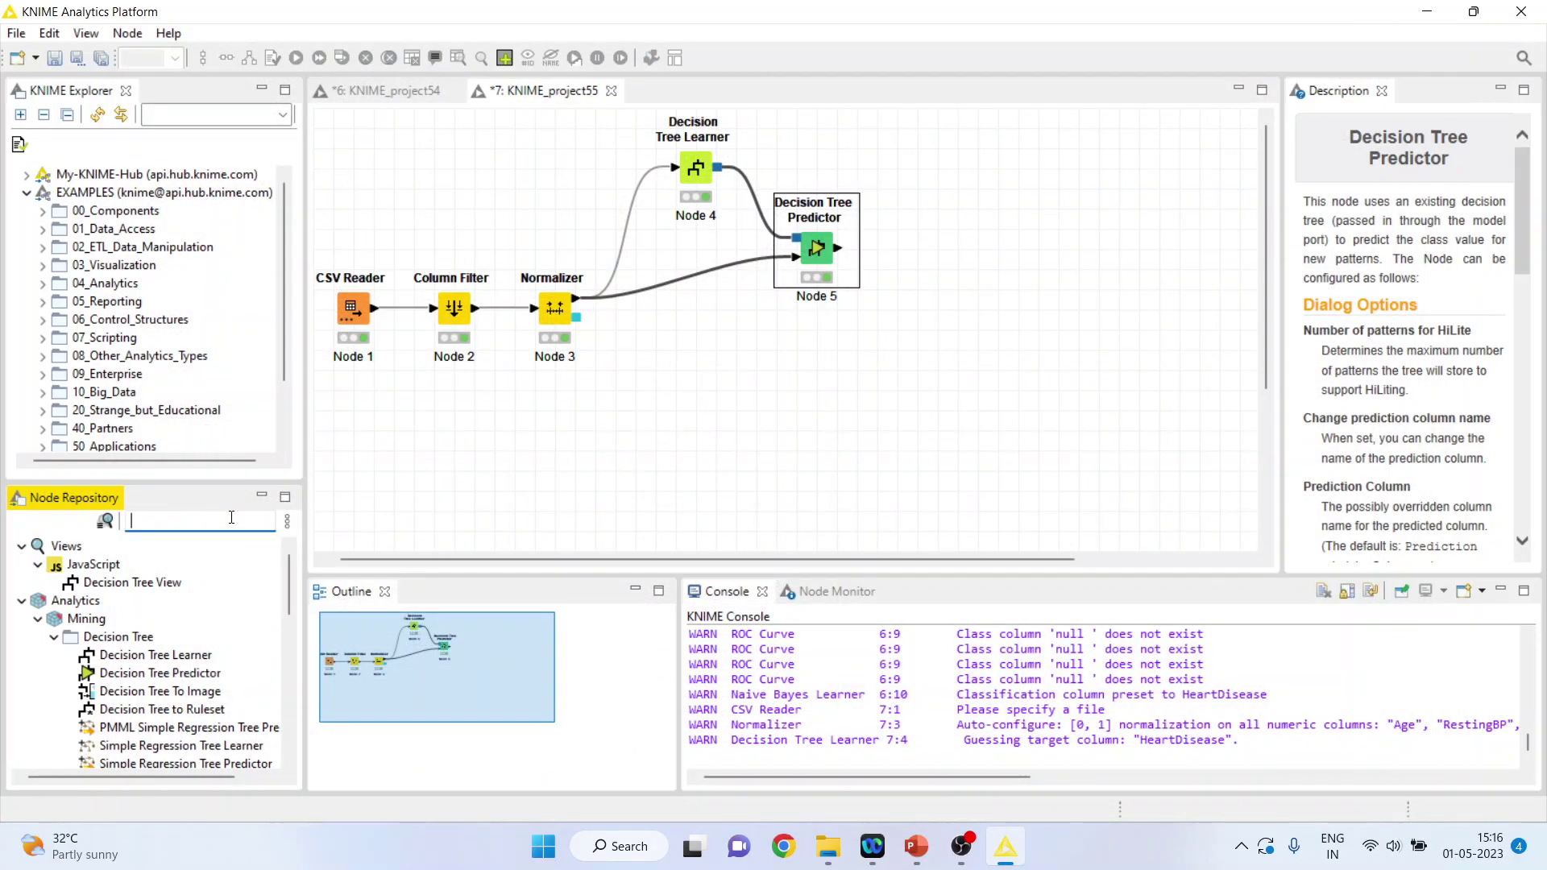
type("svm")
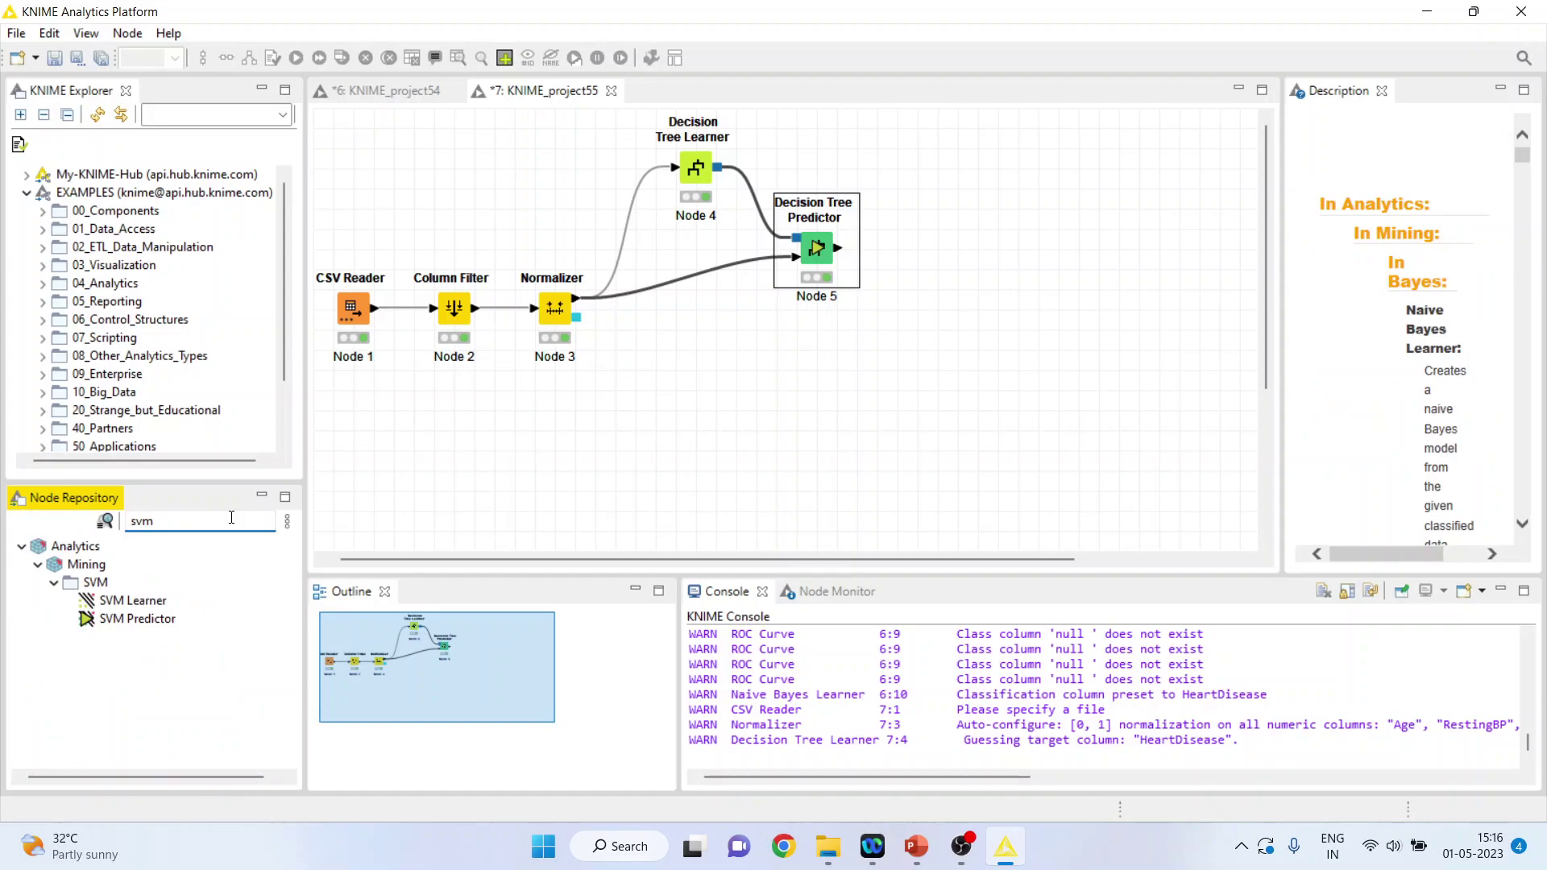
left_click(559, 316)
left_click_drag(146, 610, 696, 464)
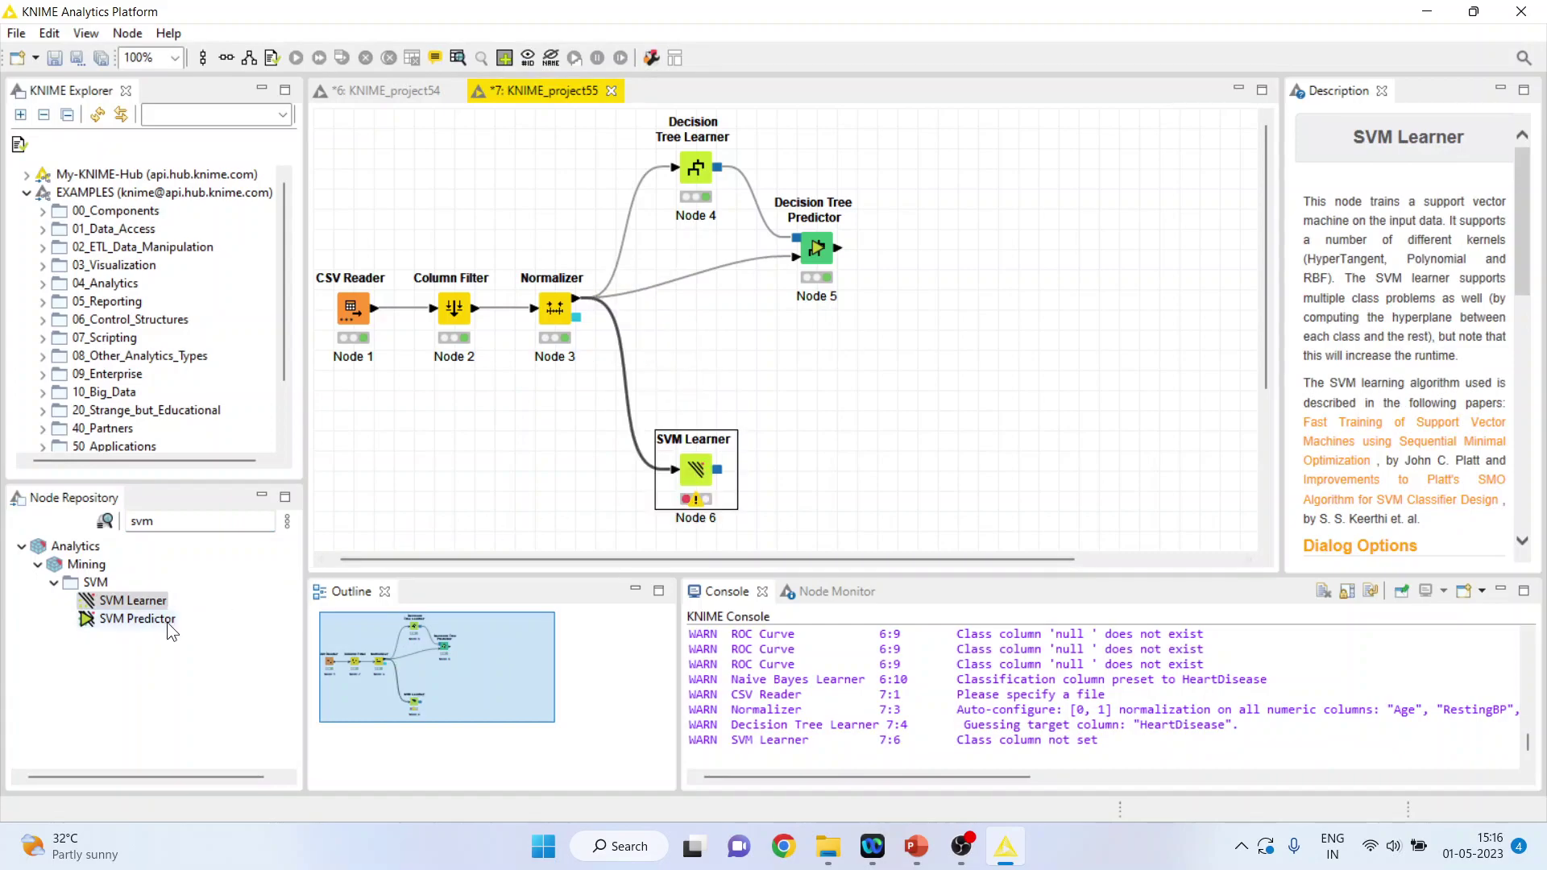
Step: Add an SVM Predictor under the Decision Tree Predictor and feed it the normalized data
double_click(137, 619)
left_click_drag(813, 464, 836, 373)
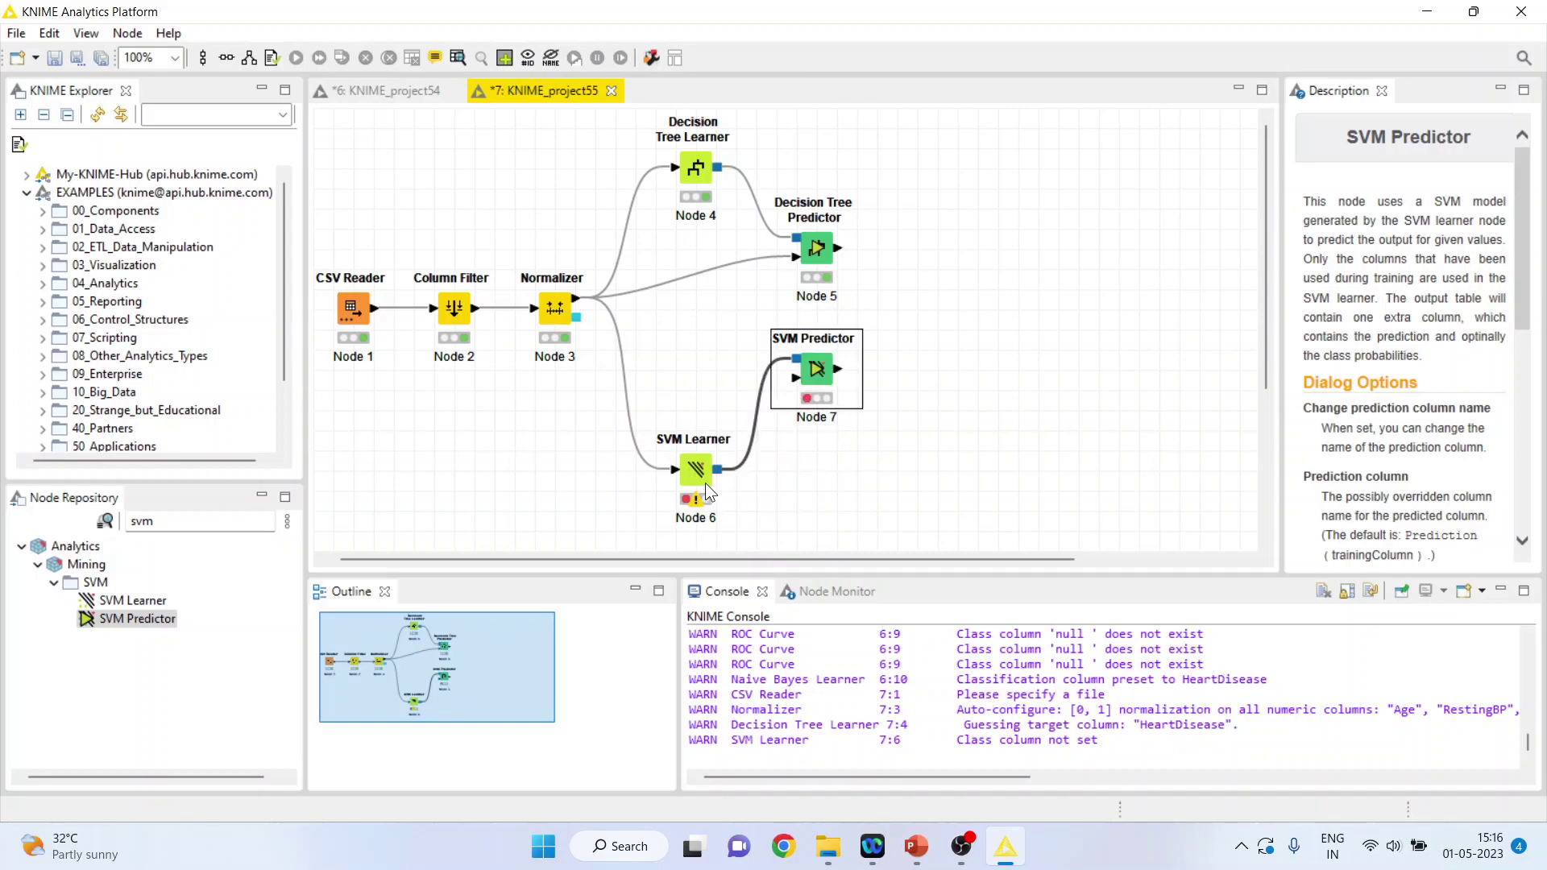
left_click_drag(577, 300, 787, 375)
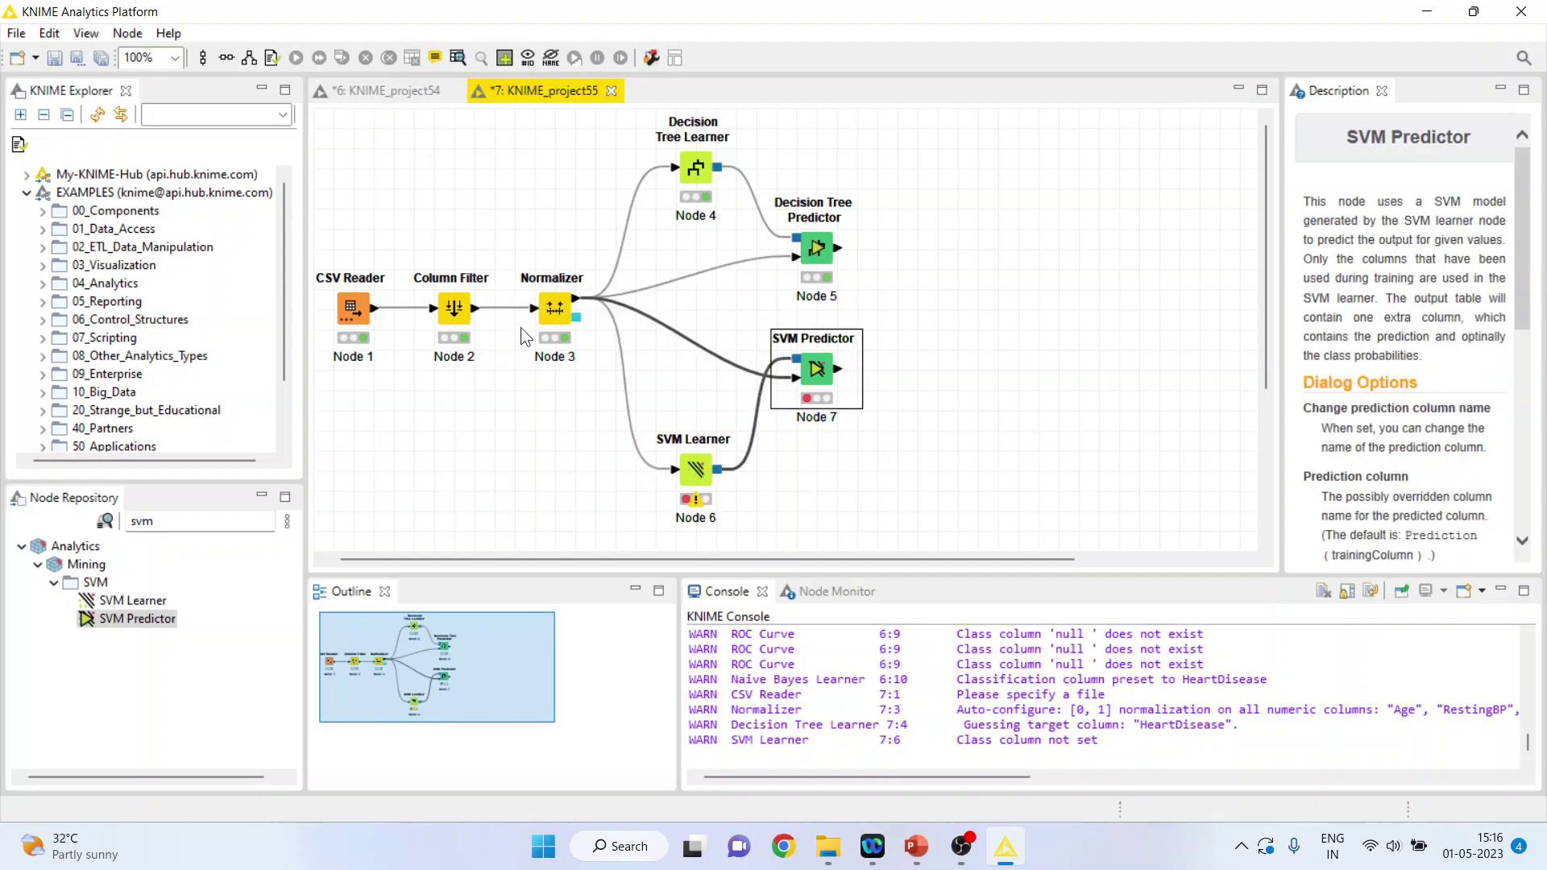
left_click(703, 480)
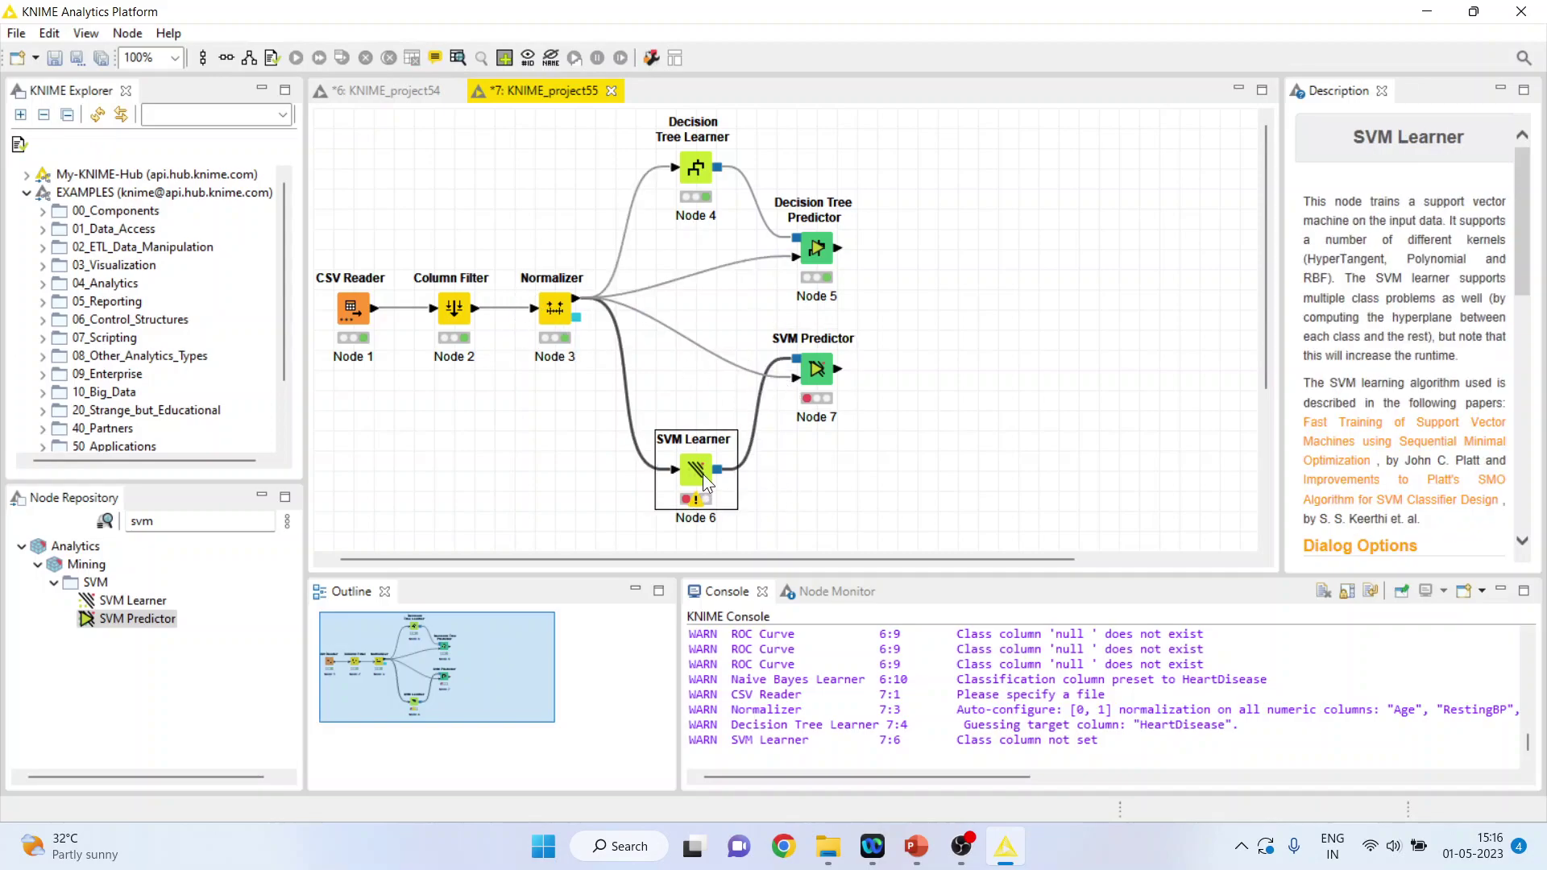
Step: Configure the SVM Learner with HeartDisease as class and execute it
right_click(703, 474)
left_click(785, 334)
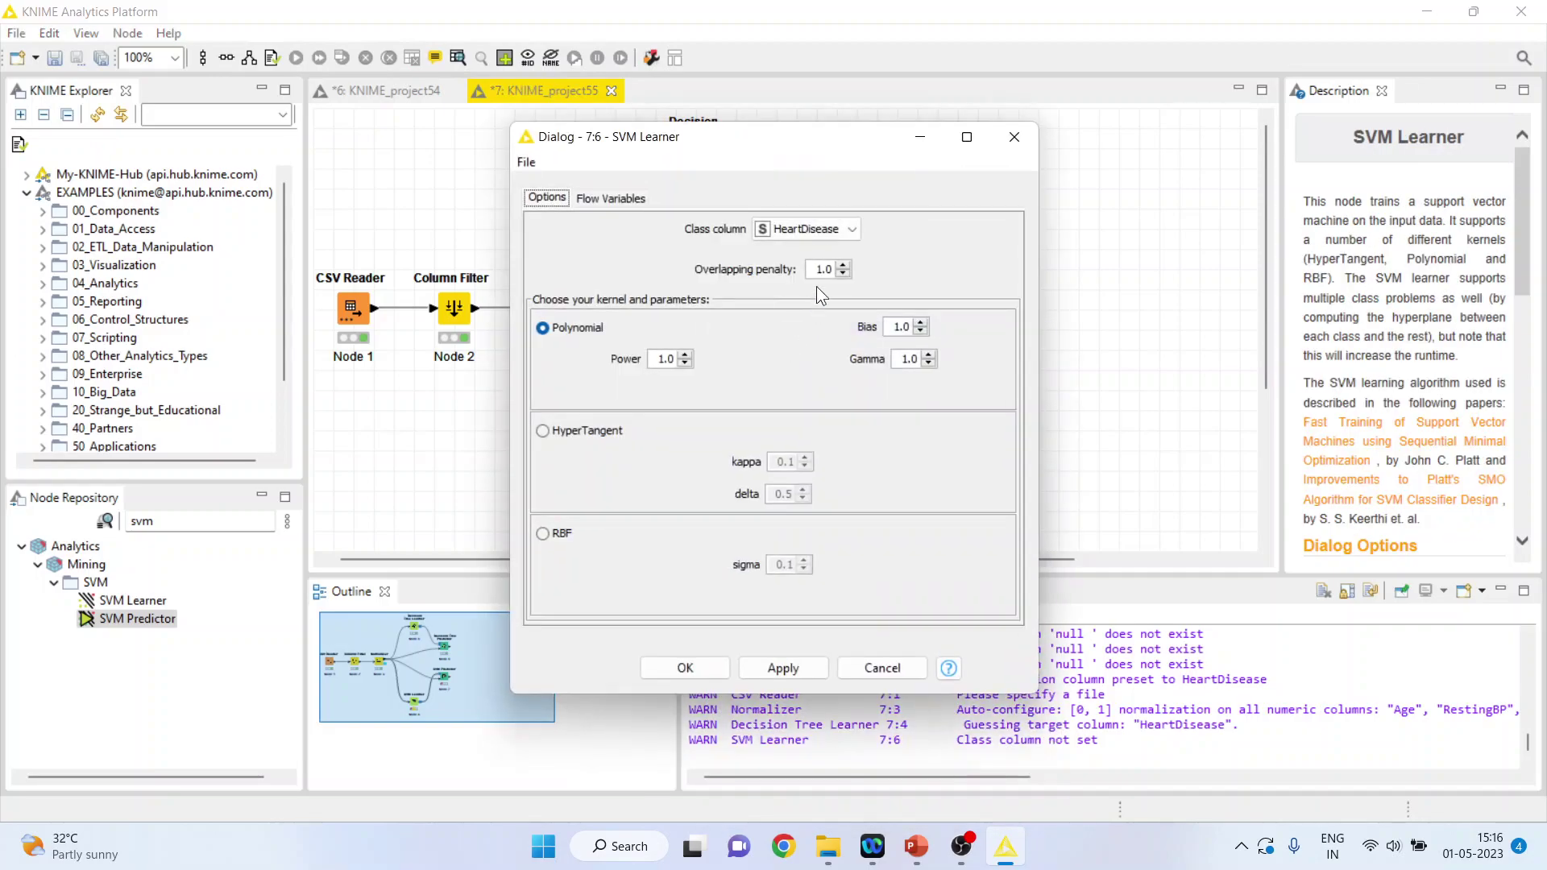
left_click(685, 668)
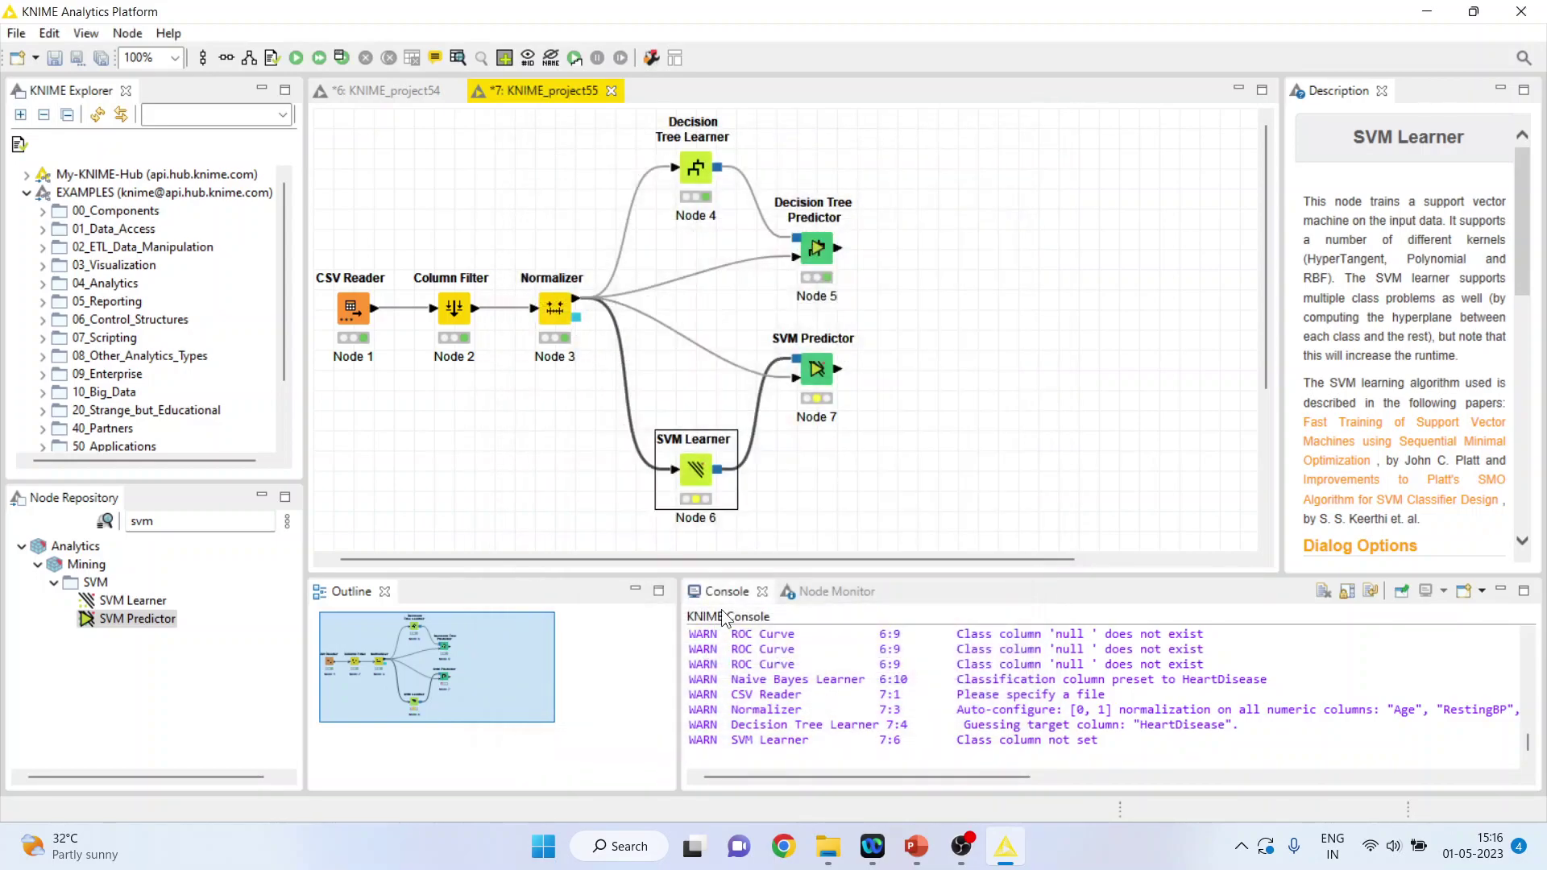
right_click(693, 471)
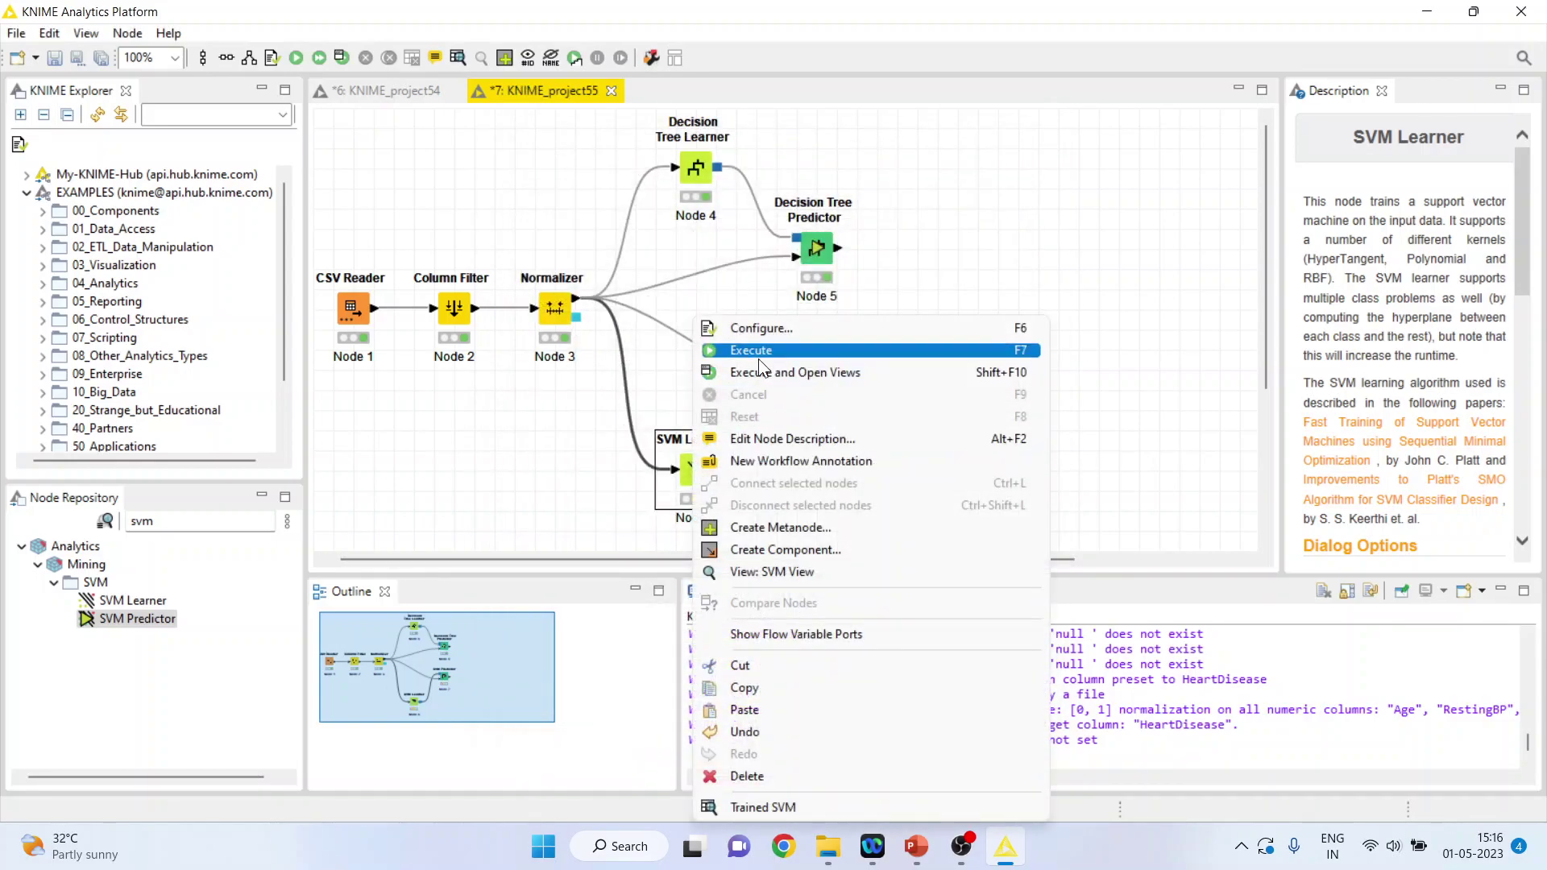
left_click(760, 359)
Step: Enable prediction renaming and class distribution columns in the SVM Predictor, then execute it
right_click(828, 341)
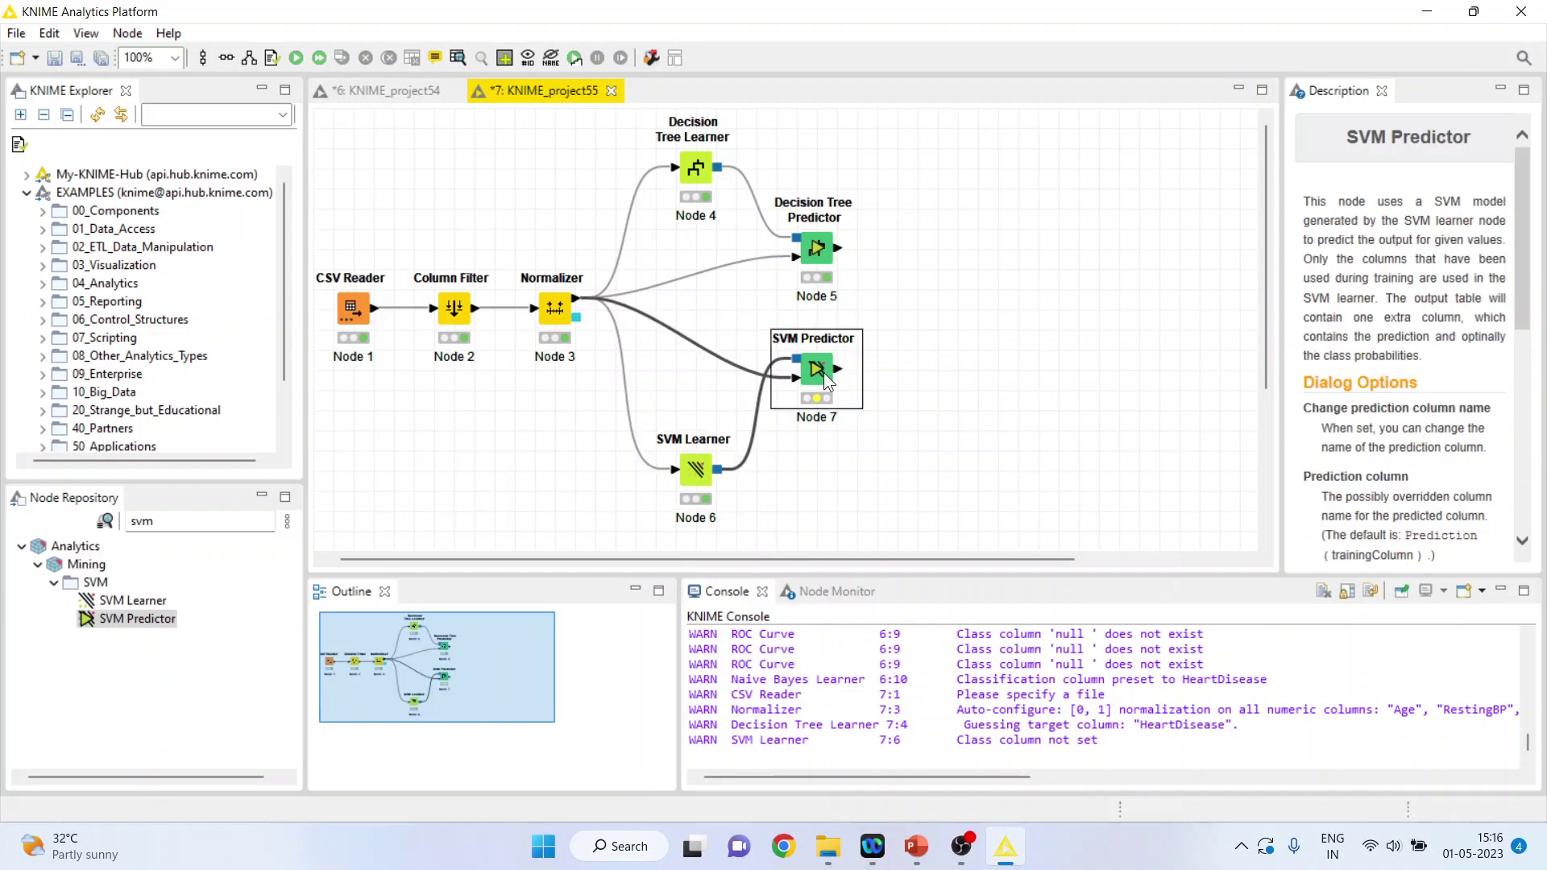
left_click(894, 352)
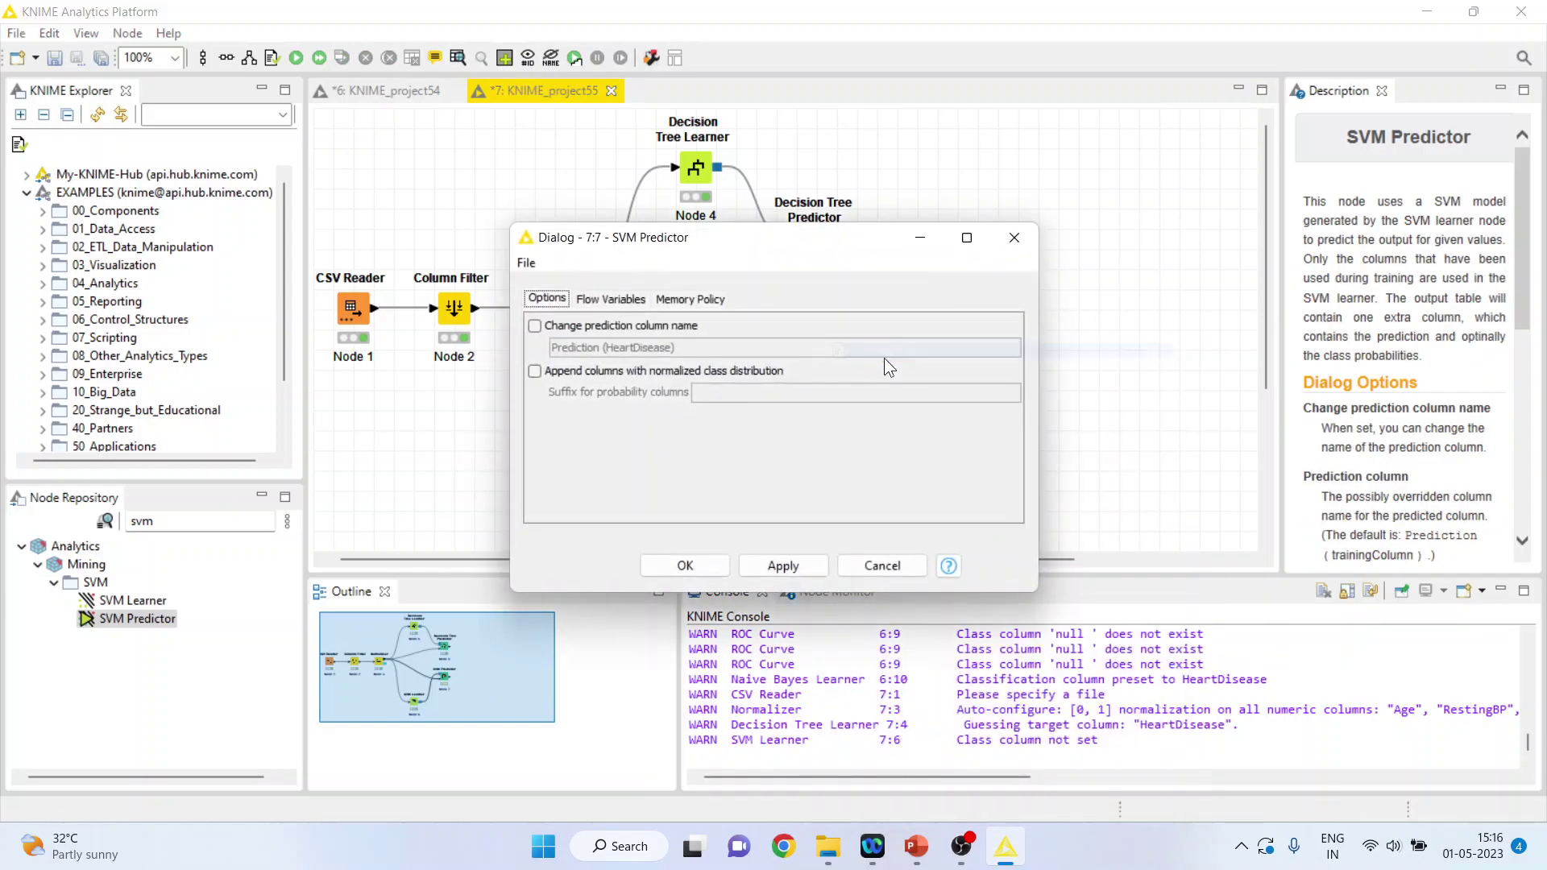
left_click(535, 326)
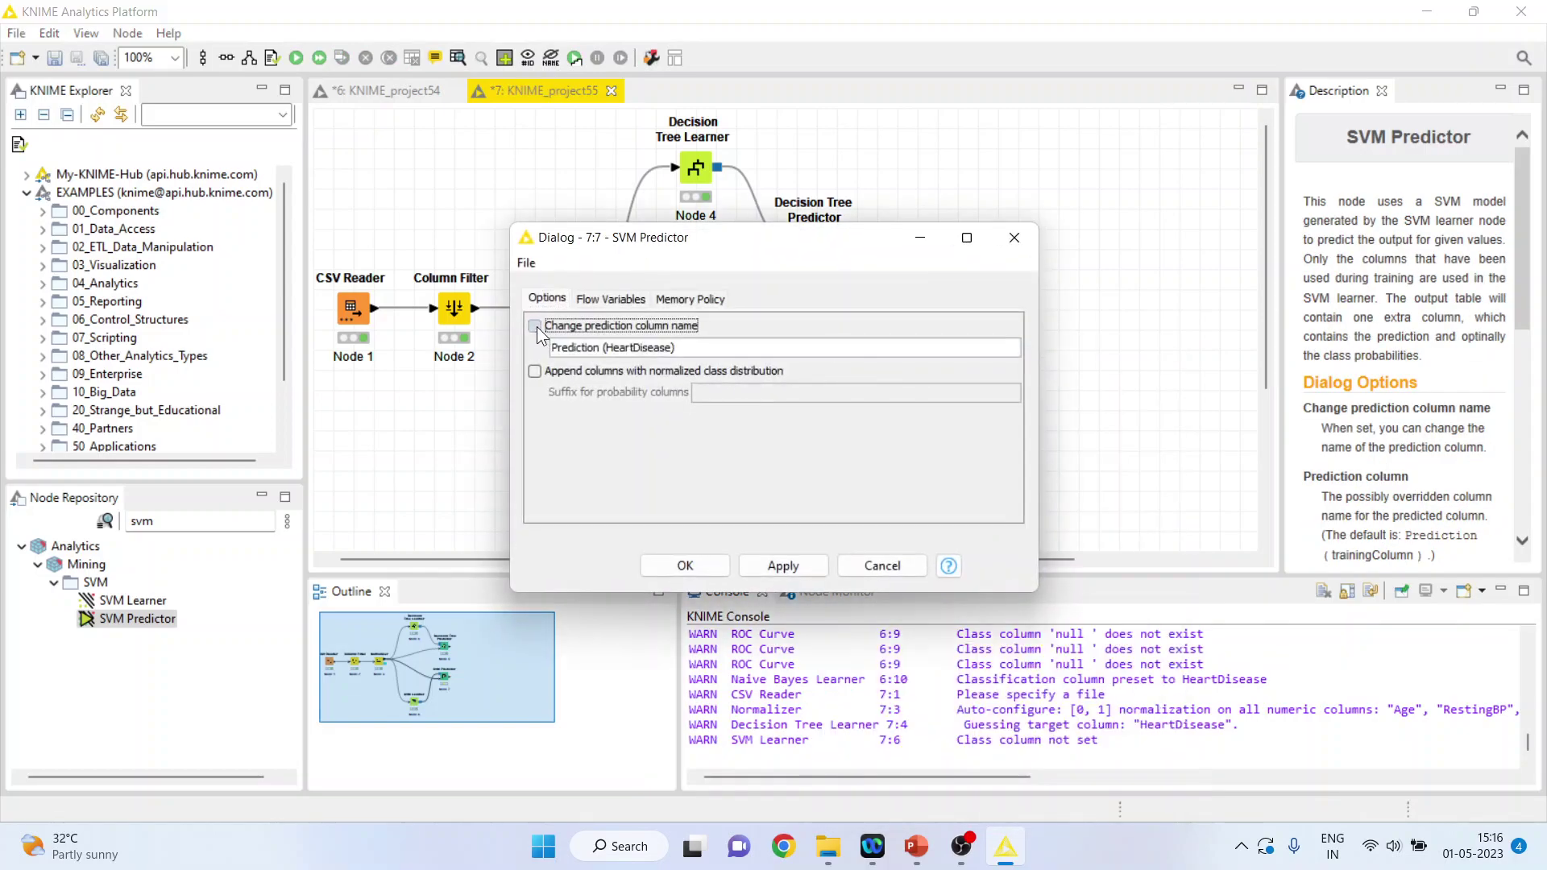
left_click(534, 372)
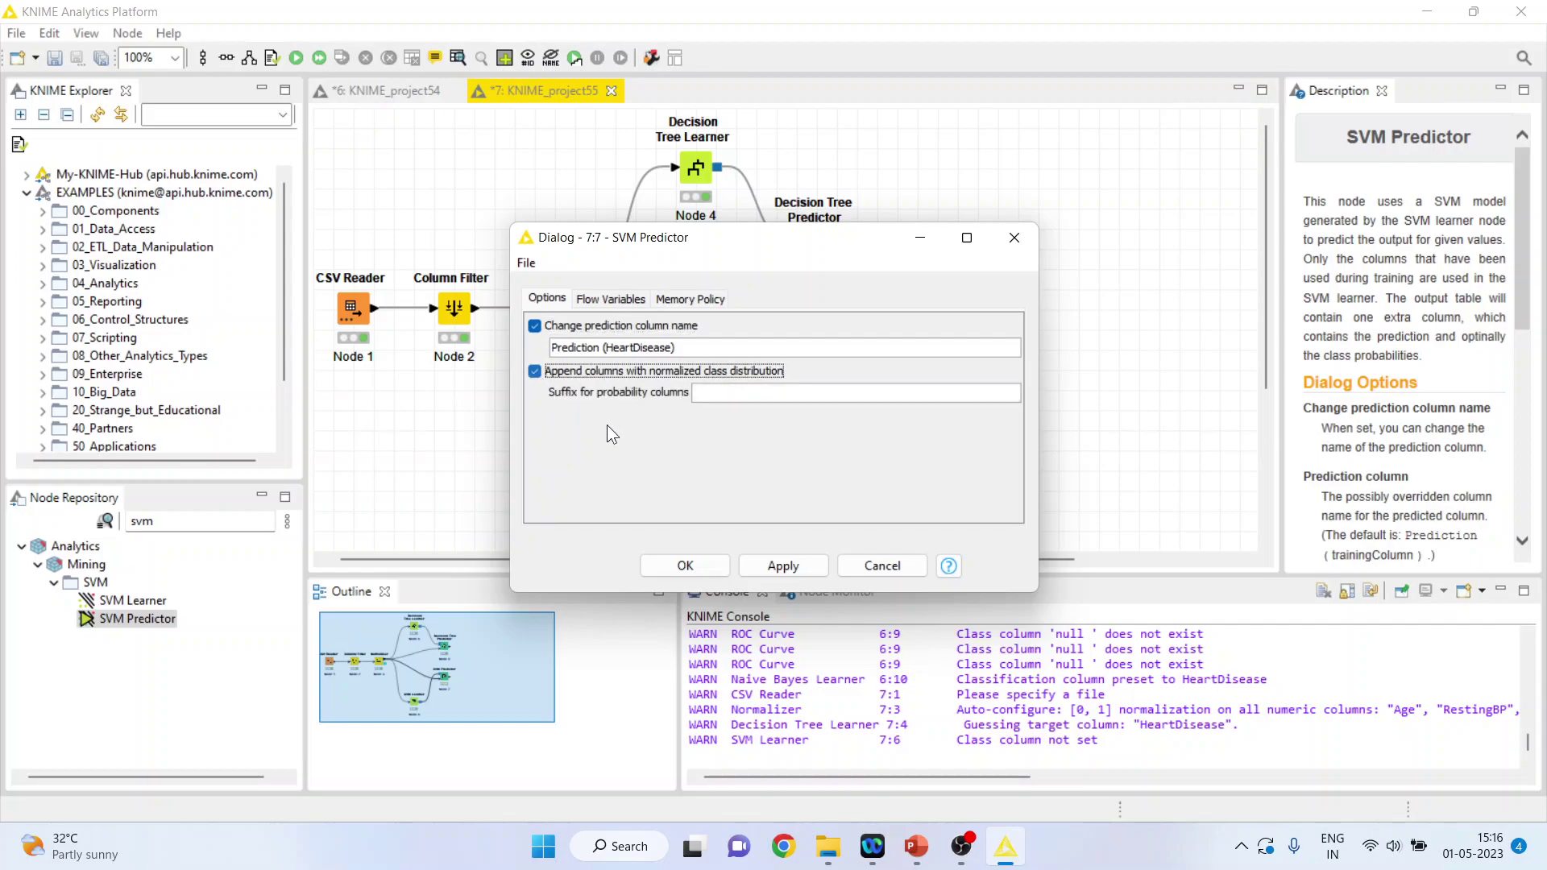
left_click(685, 567)
right_click(817, 379)
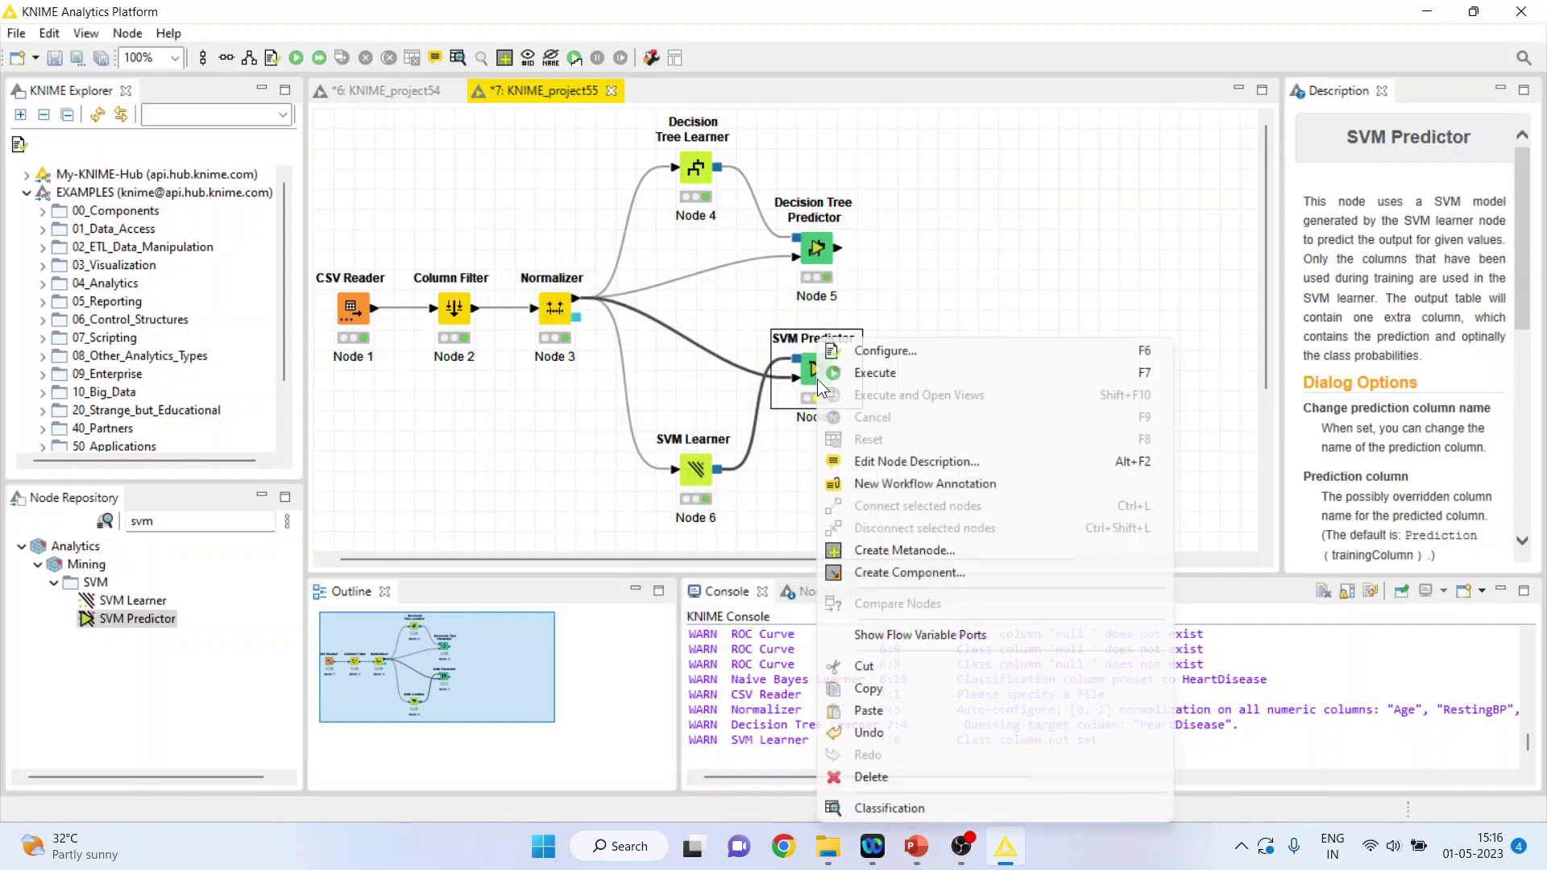
left_click(872, 374)
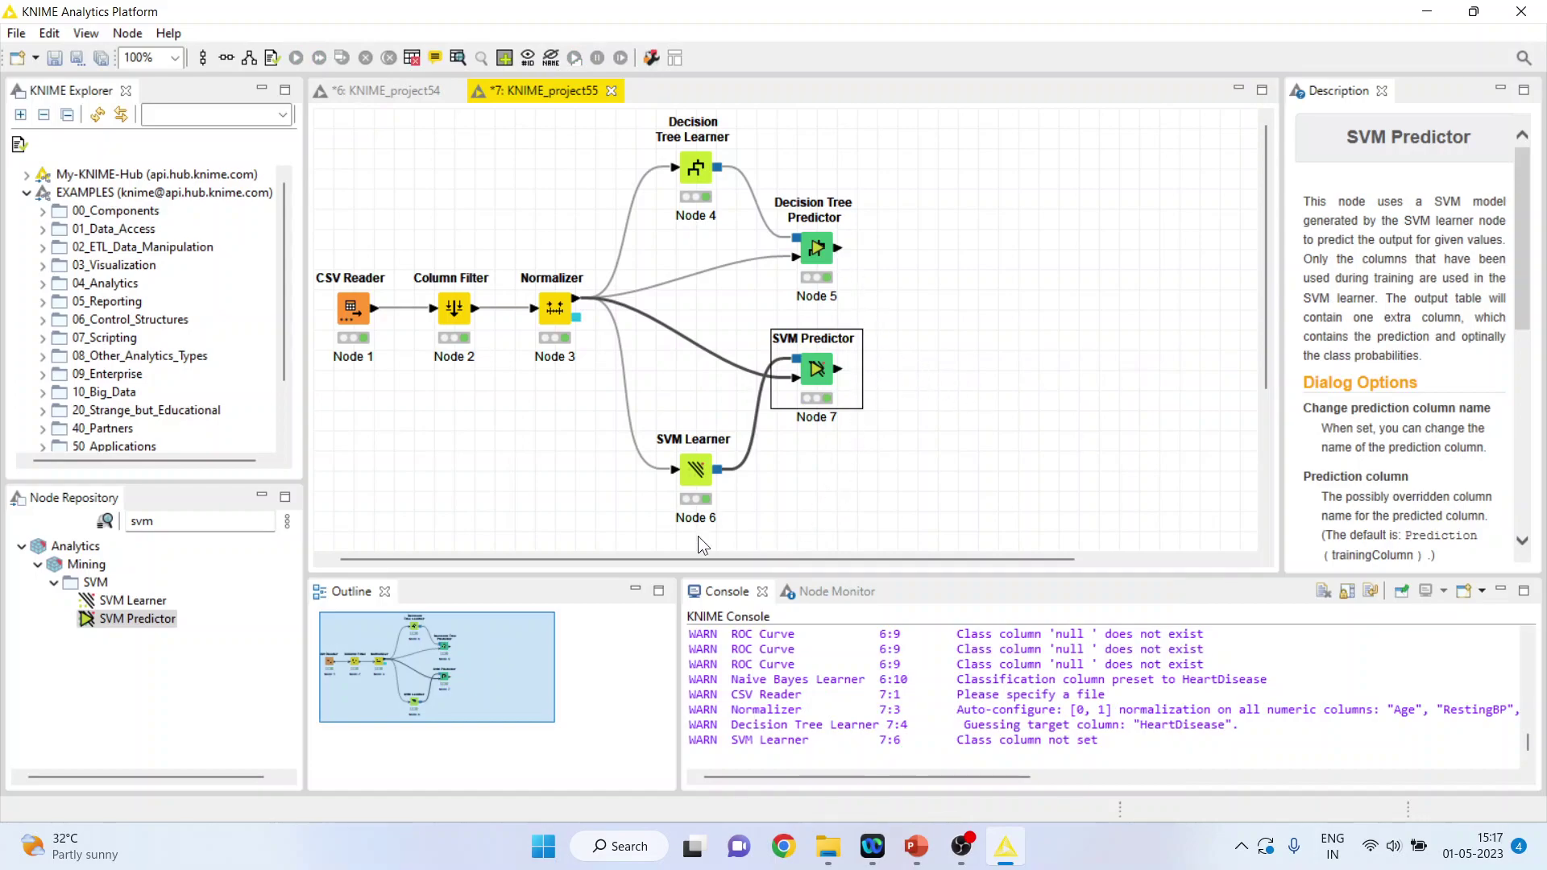
Step: Add a Joiner node found by searching 'joiner' and place it beside the predictors
left_click(180, 522)
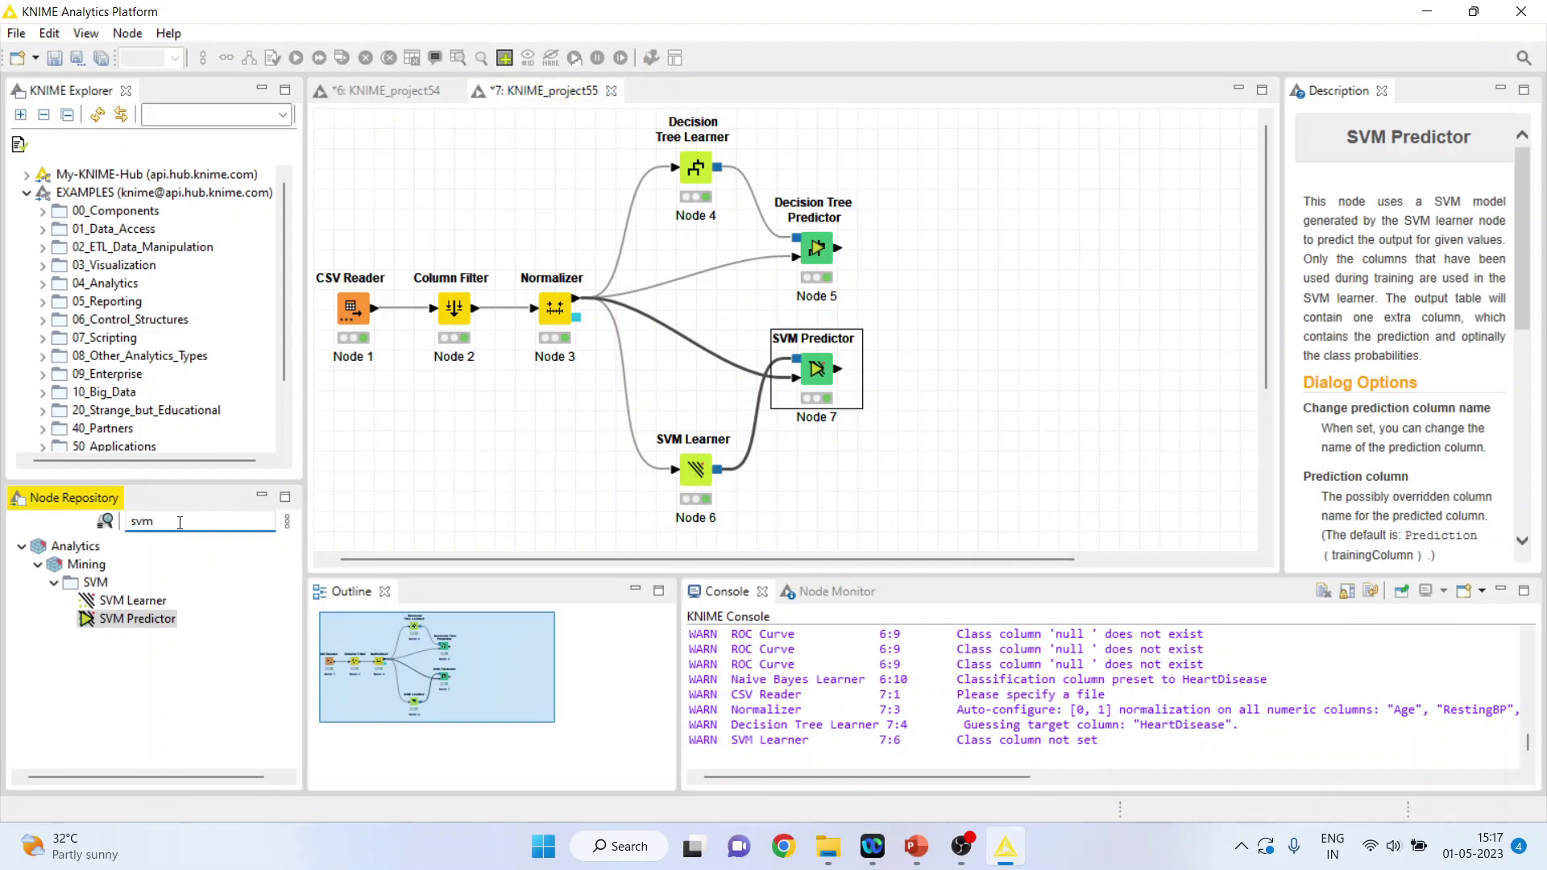
key("BackSpace")
key("BackSpace")
type("joiner")
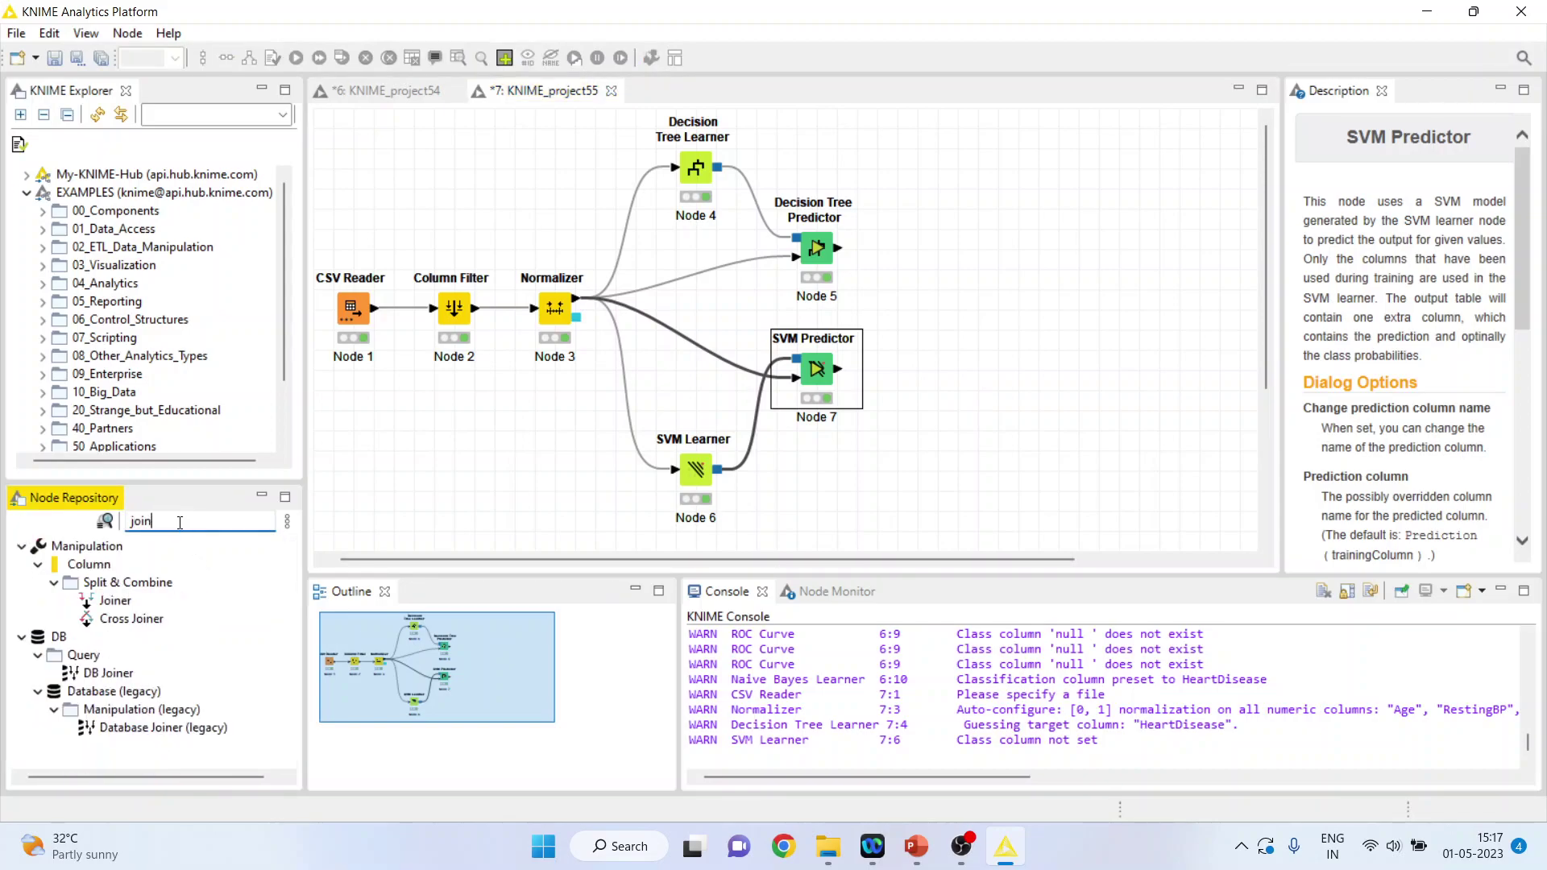
double_click(114, 602)
left_click_drag(917, 369, 958, 288)
Step: Wire the Decision Tree Predictor and SVM Predictor outputs into the Joiner's two inputs
left_click(899, 303)
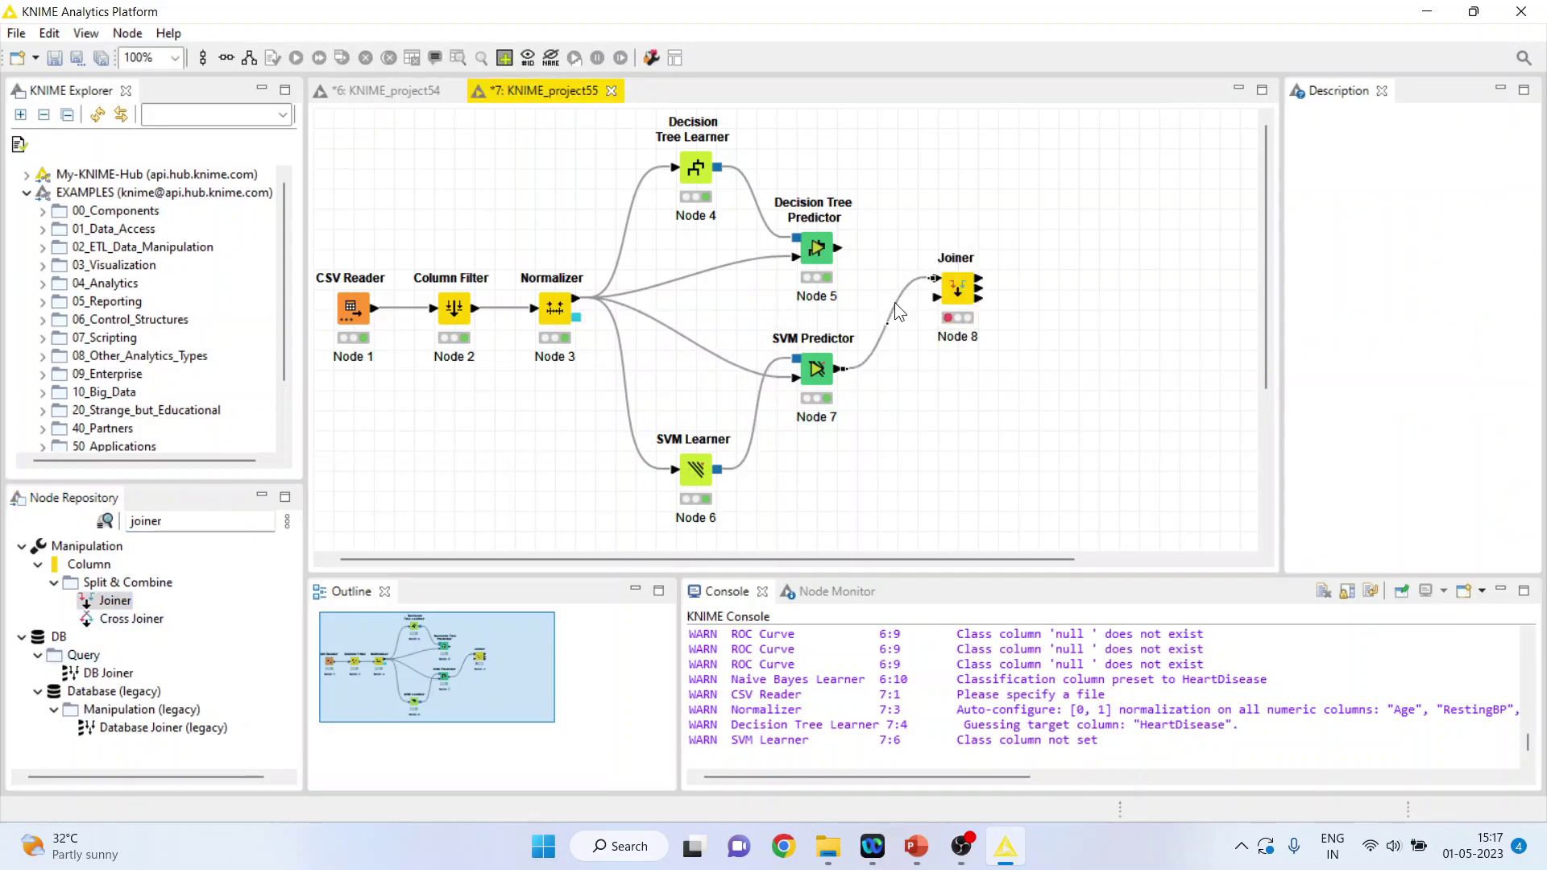
key("Delete")
left_click(882, 441)
left_click_drag(839, 248, 936, 279)
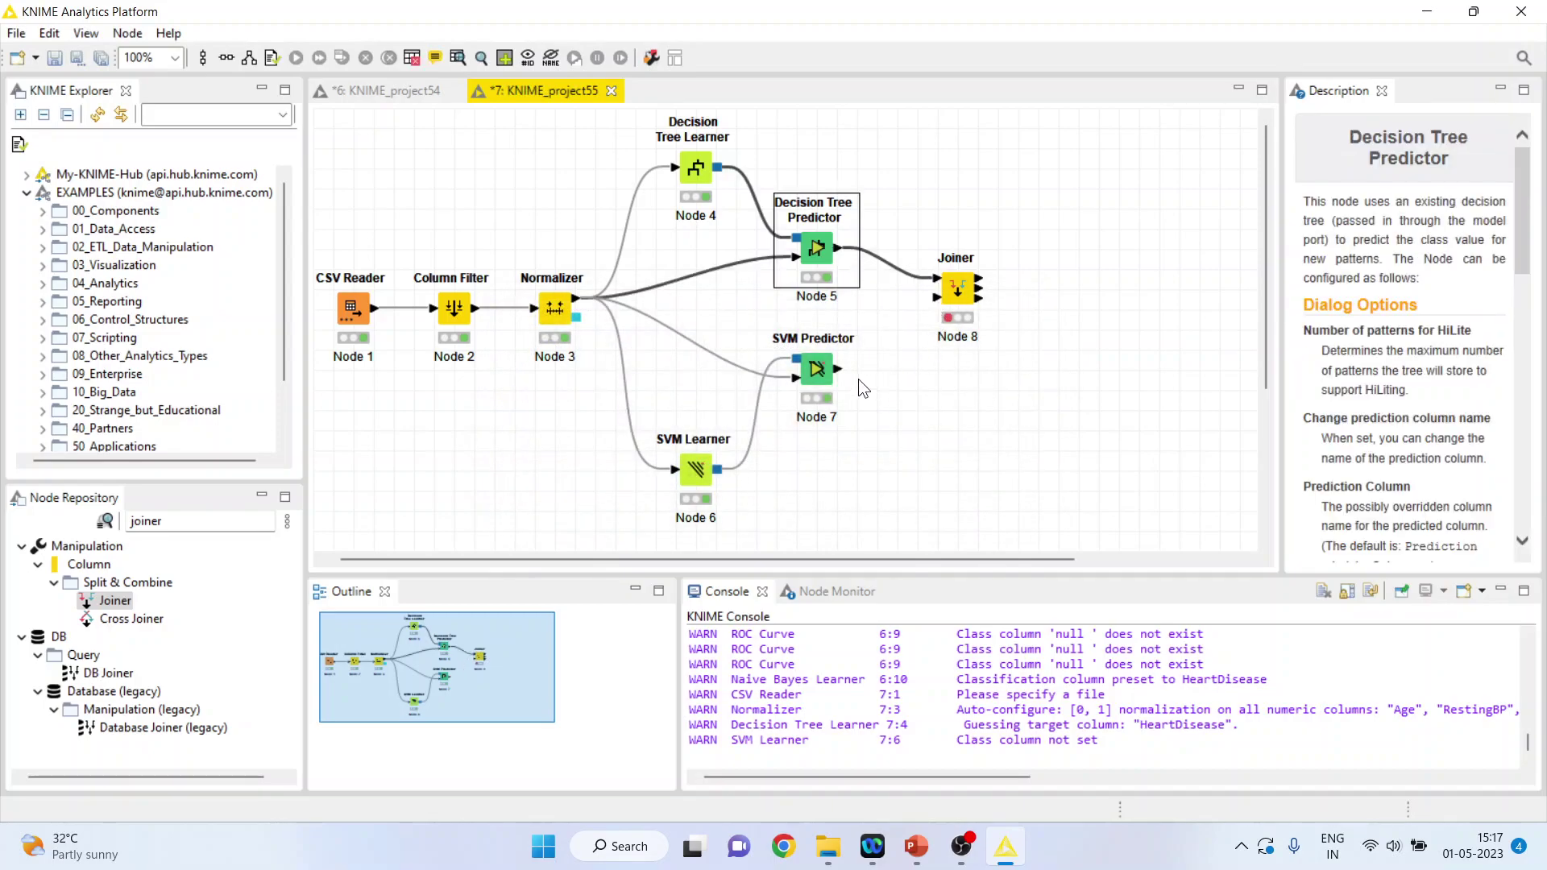
left_click_drag(840, 369, 939, 299)
Step: Configure the Joiner to match rows on Row ID to Row ID
left_click(957, 305)
right_click(959, 299)
left_click(1011, 306)
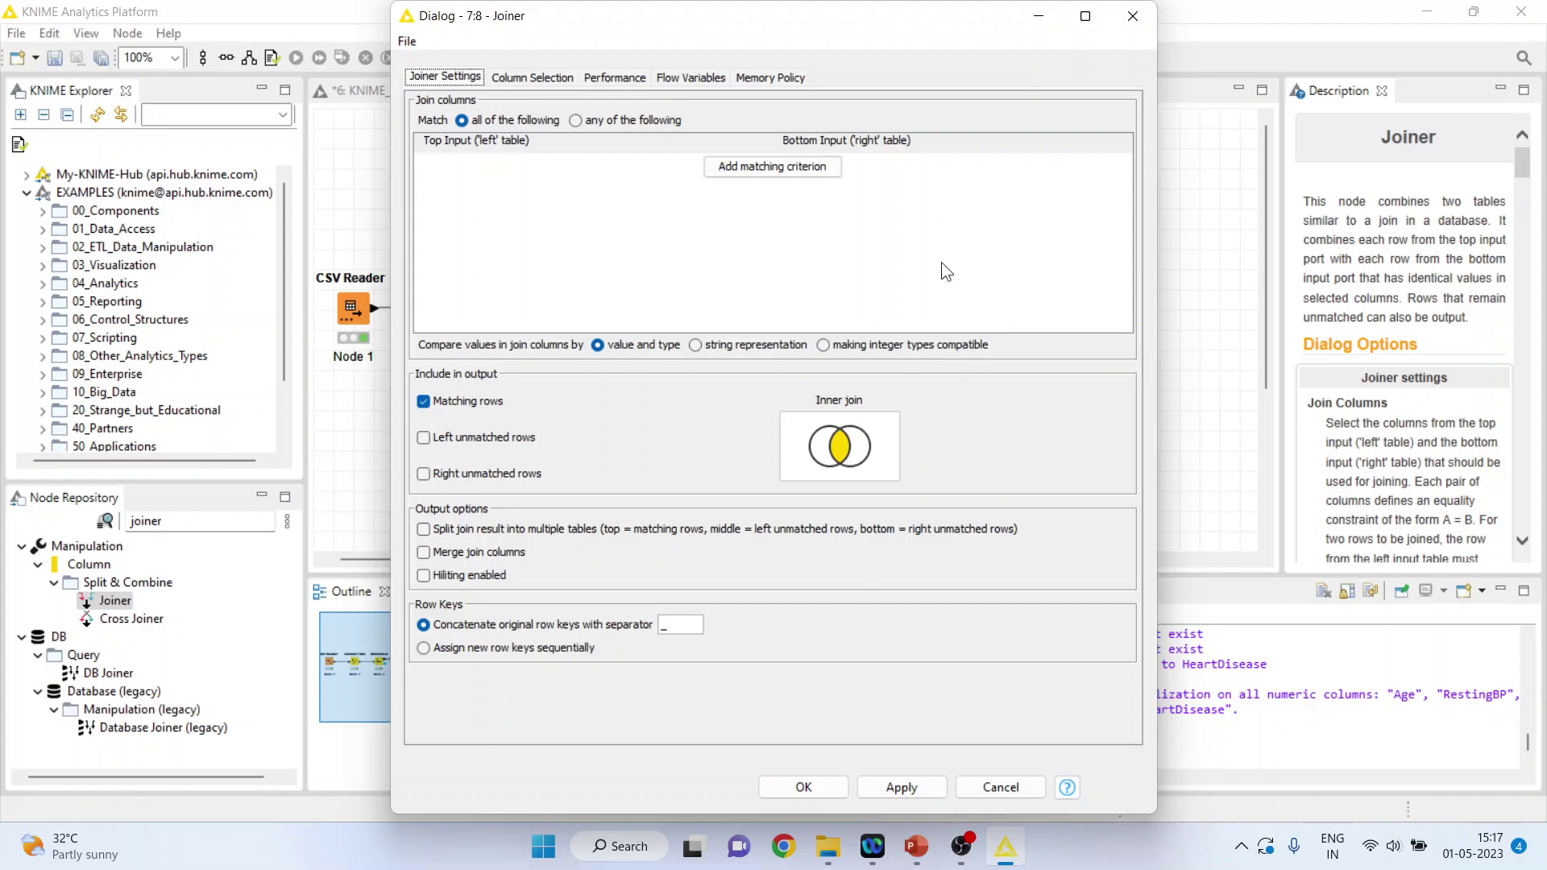
left_click(775, 166)
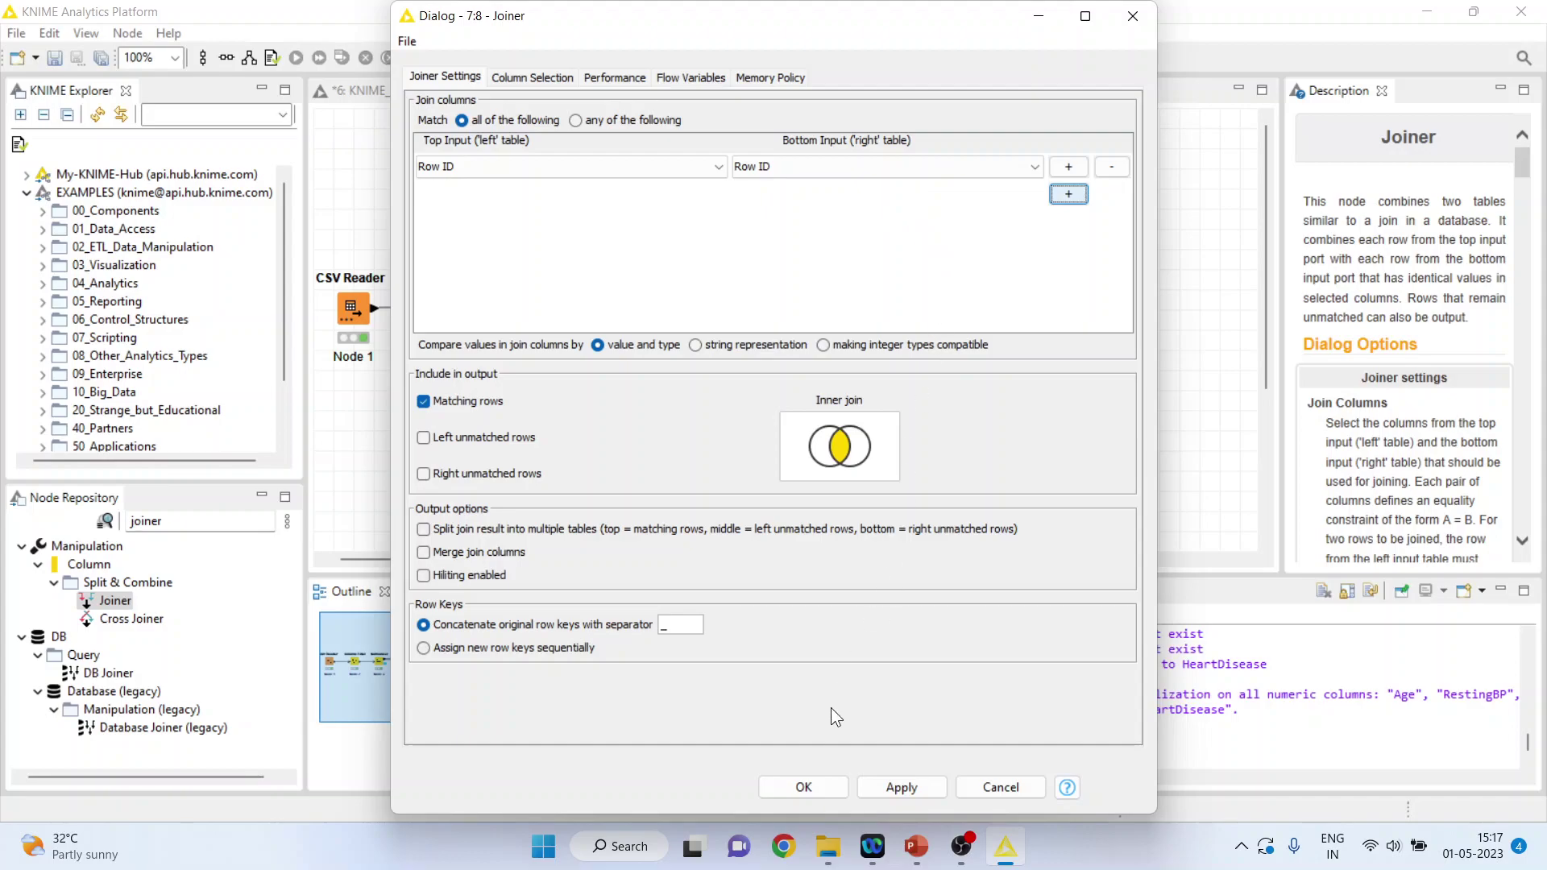
left_click(817, 782)
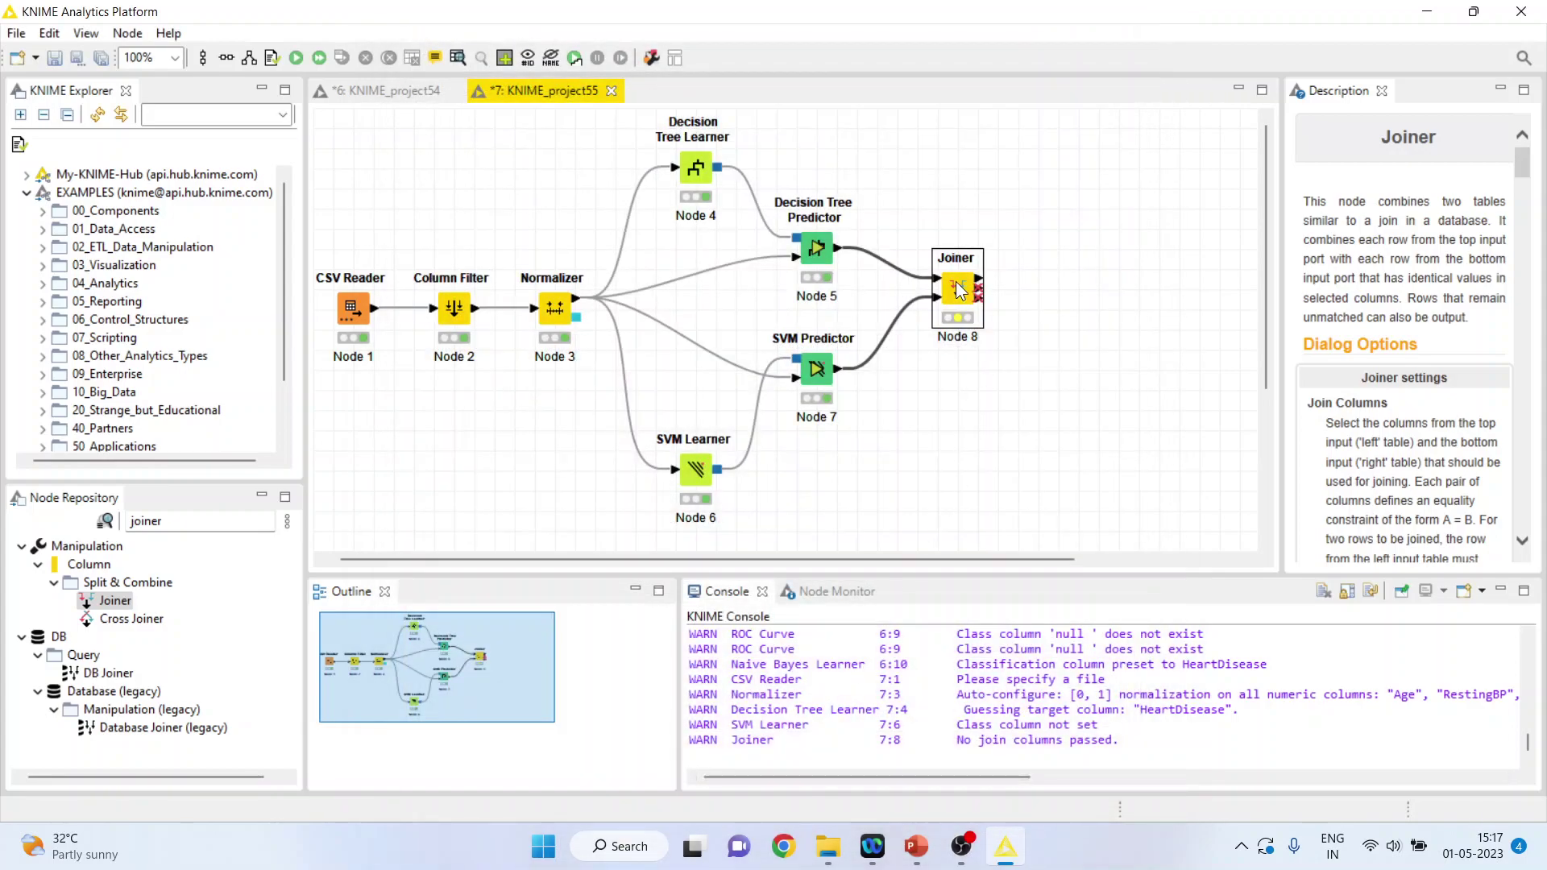
Step: Execute the Joiner and add an ROC Curve node found by searching 'roc'
right_click(960, 292)
left_click(1018, 321)
left_click(196, 523)
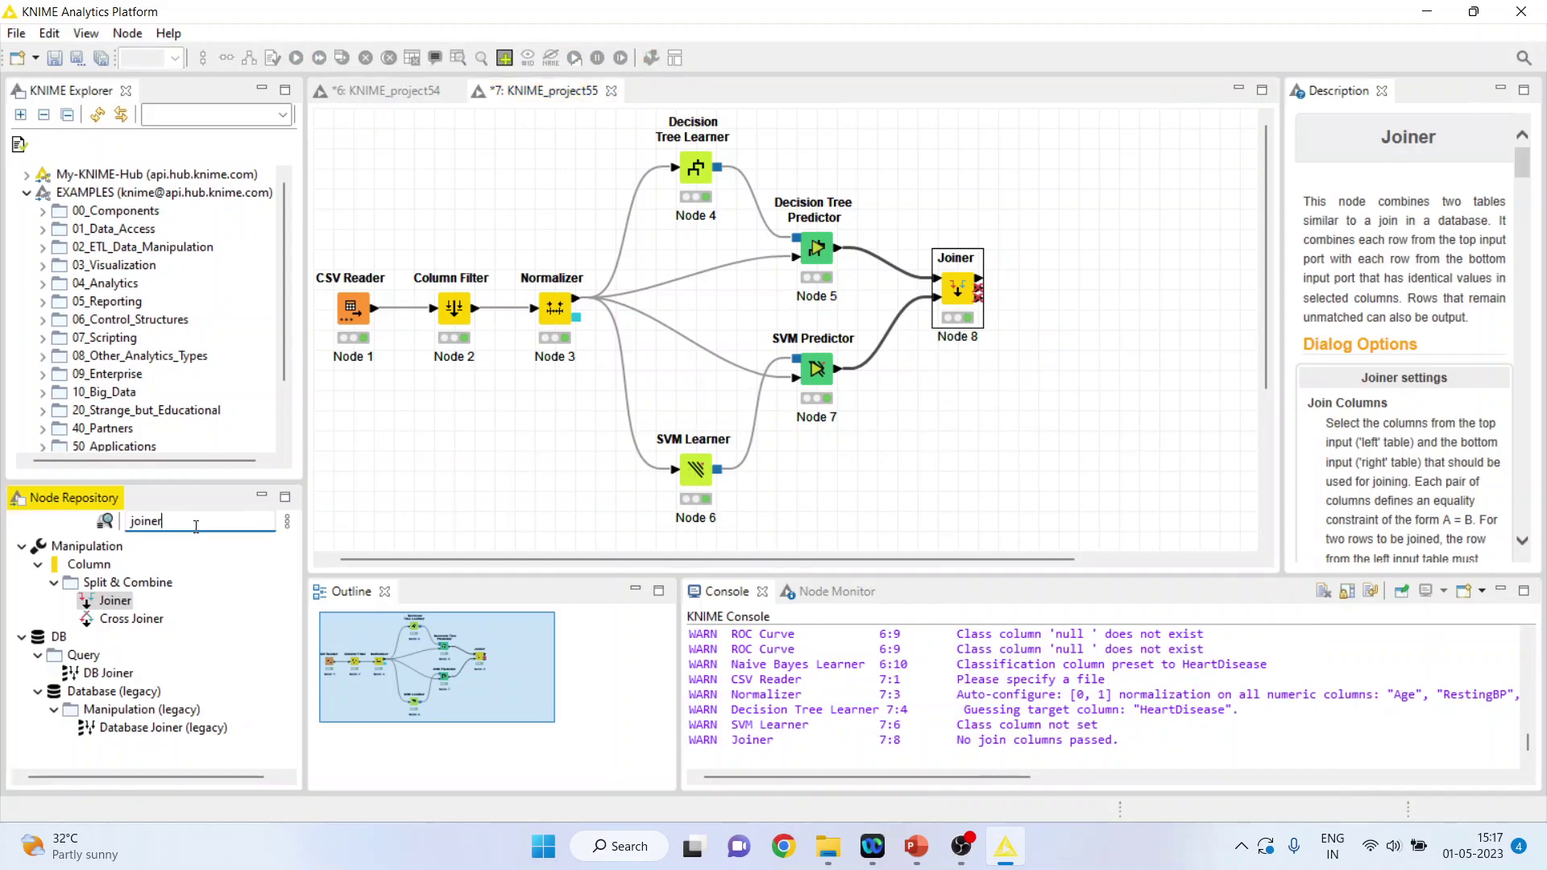
key("BackSpace")
key("BackSpace")
key("BackSpace")
key("BackSpace")
key("BackSpace")
key("BackSpace")
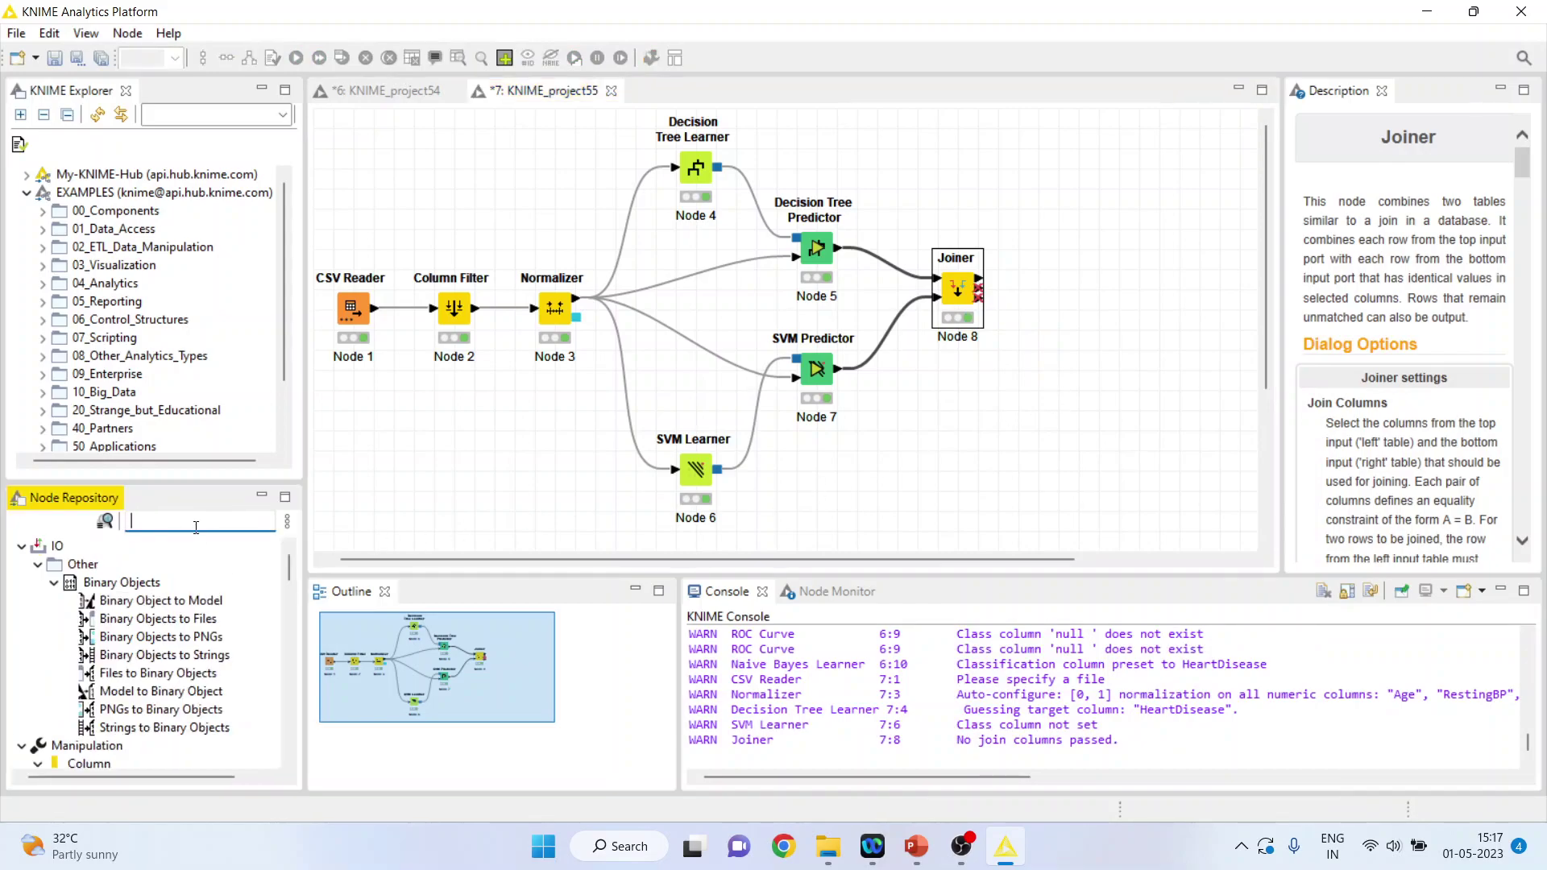
type("roc")
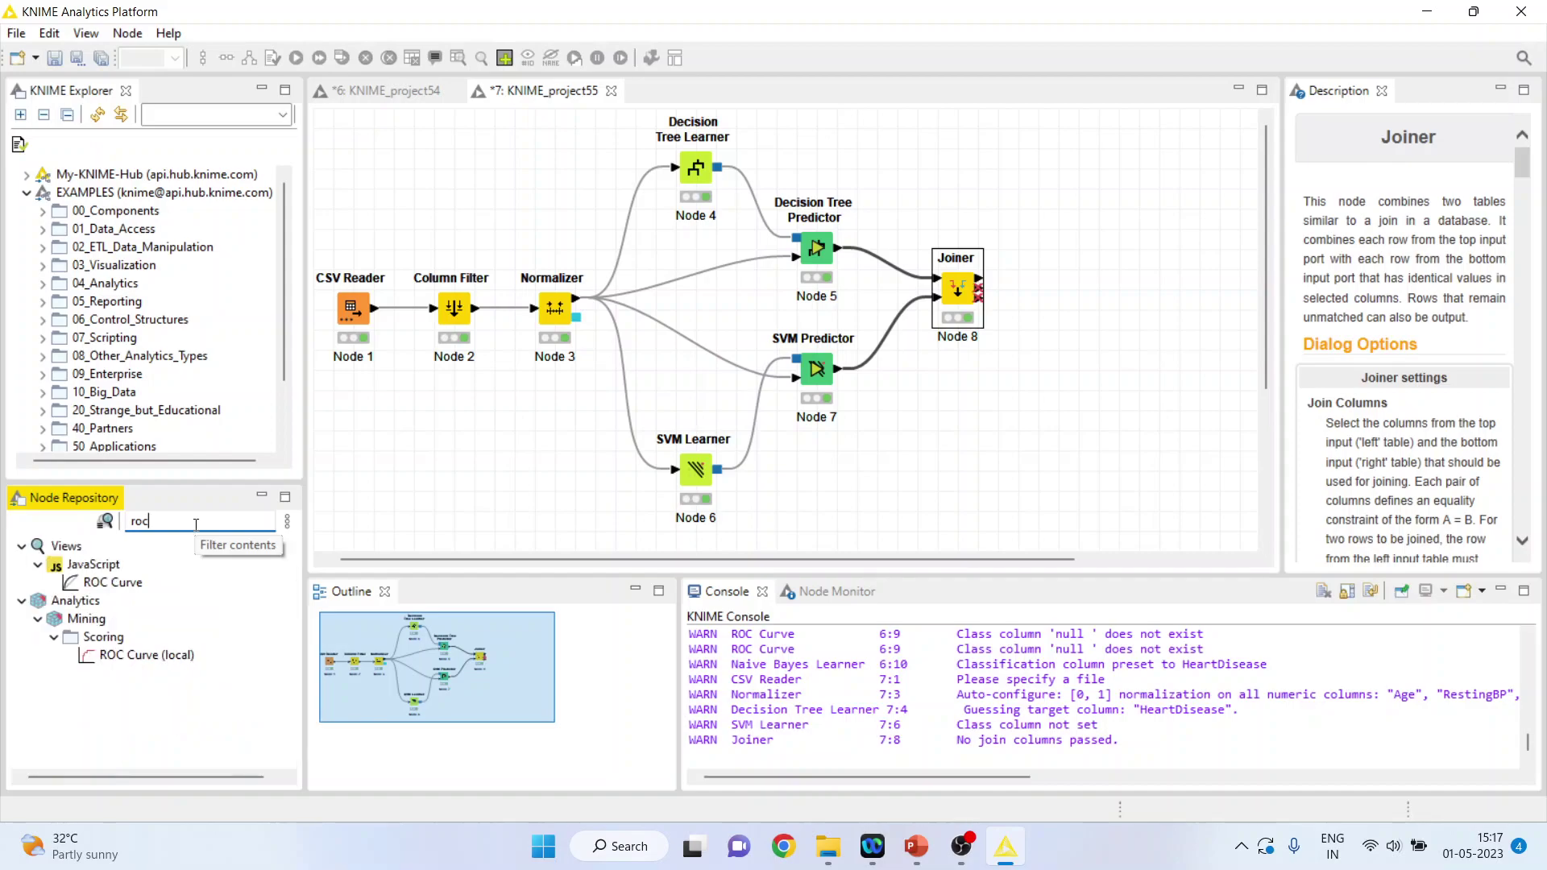
double_click(112, 581)
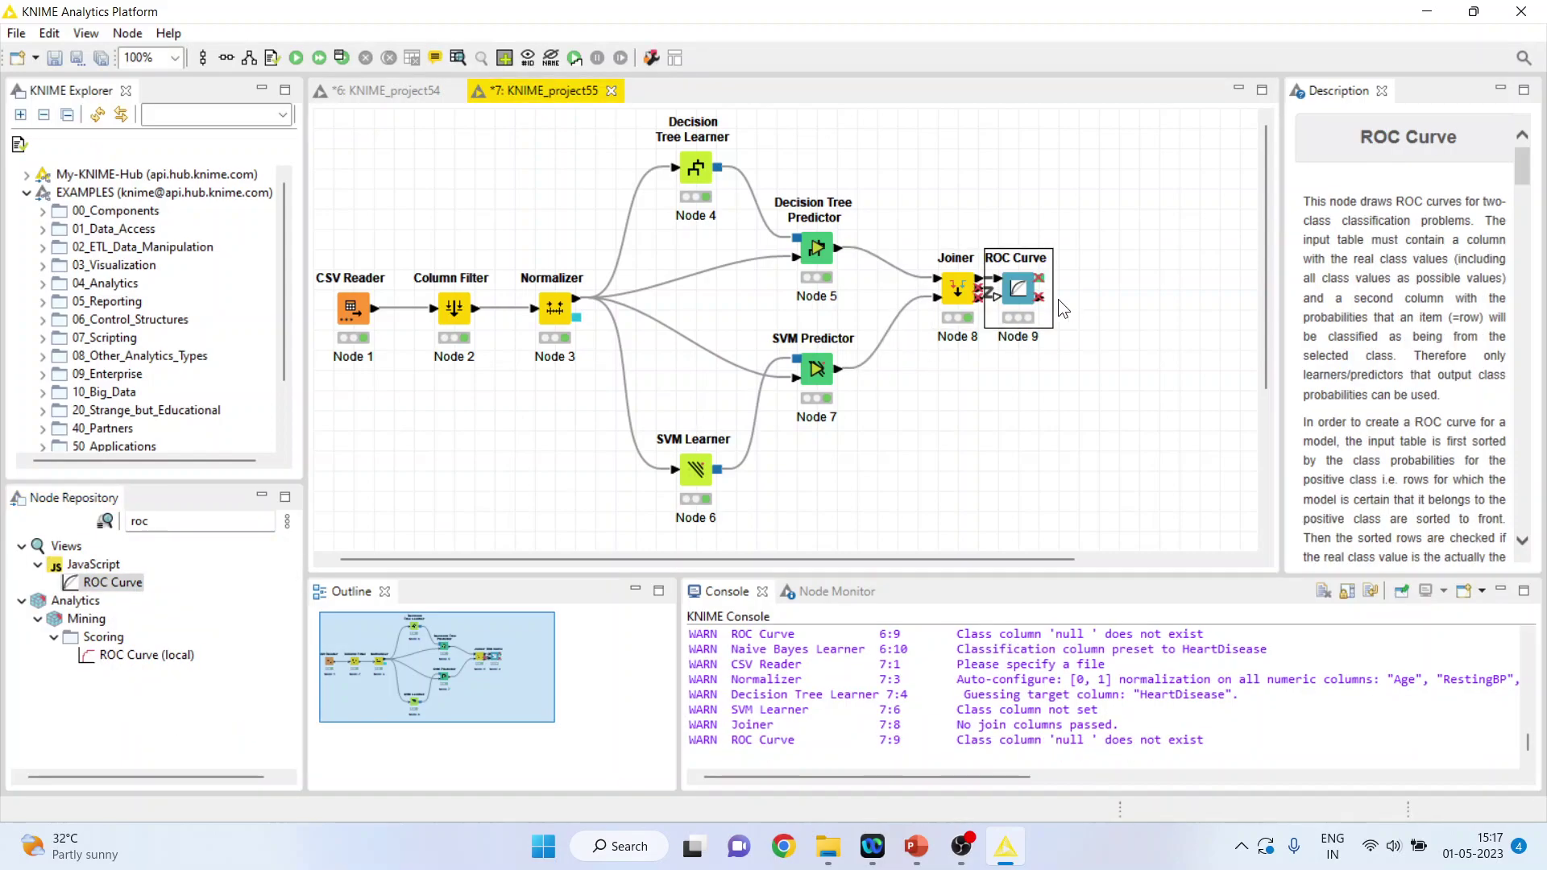
Step: Reposition the ROC Curve and delete the extra Joiner link, leaving one connection
left_click_drag(1018, 288, 1119, 268)
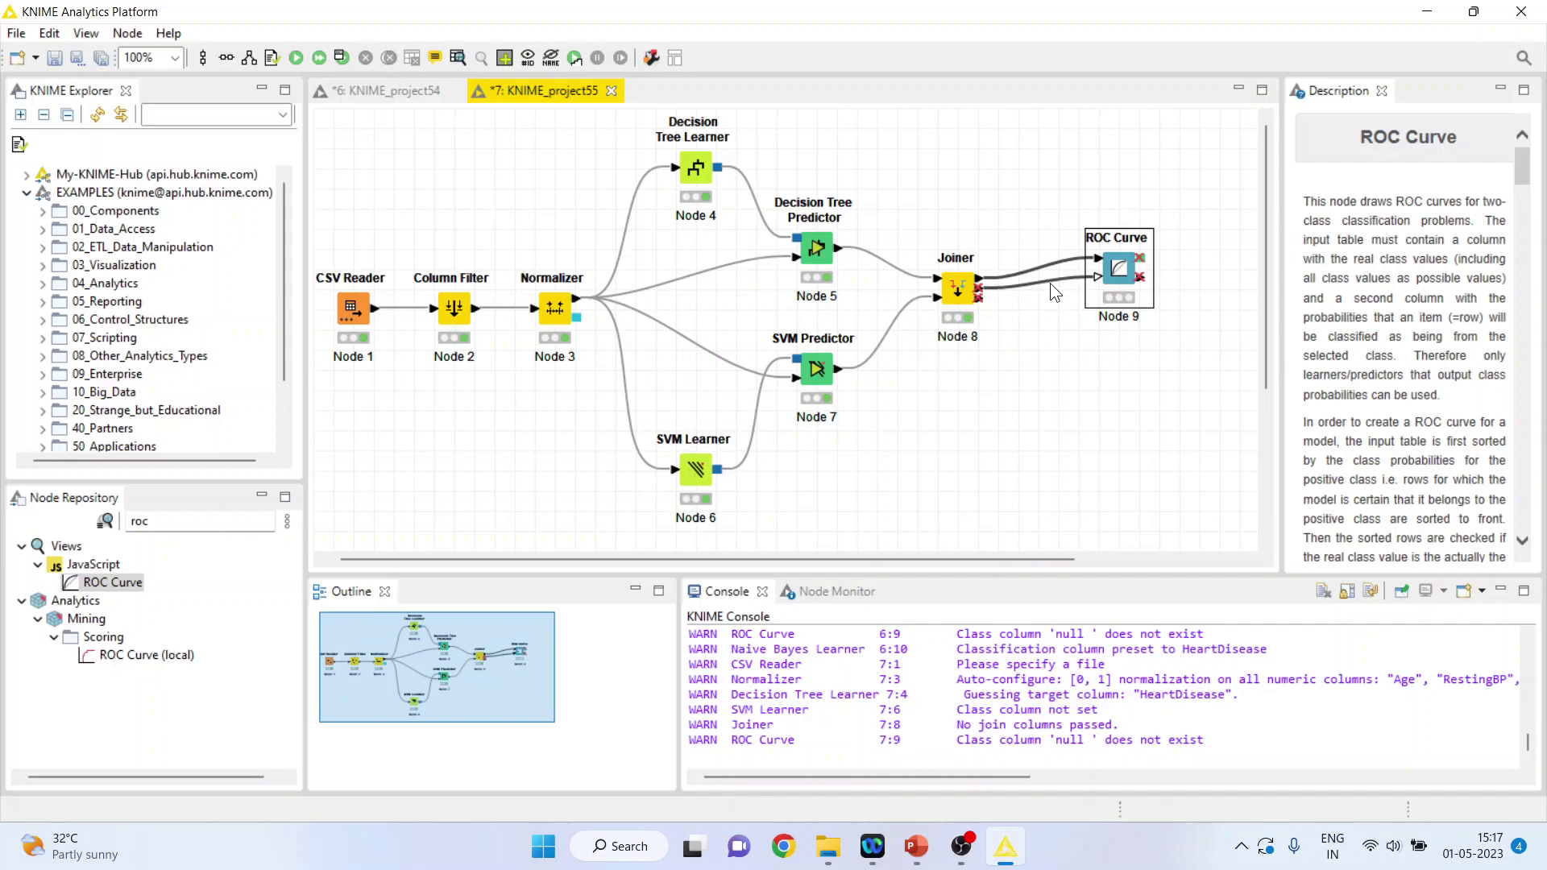
left_click(1051, 283)
key("Delete")
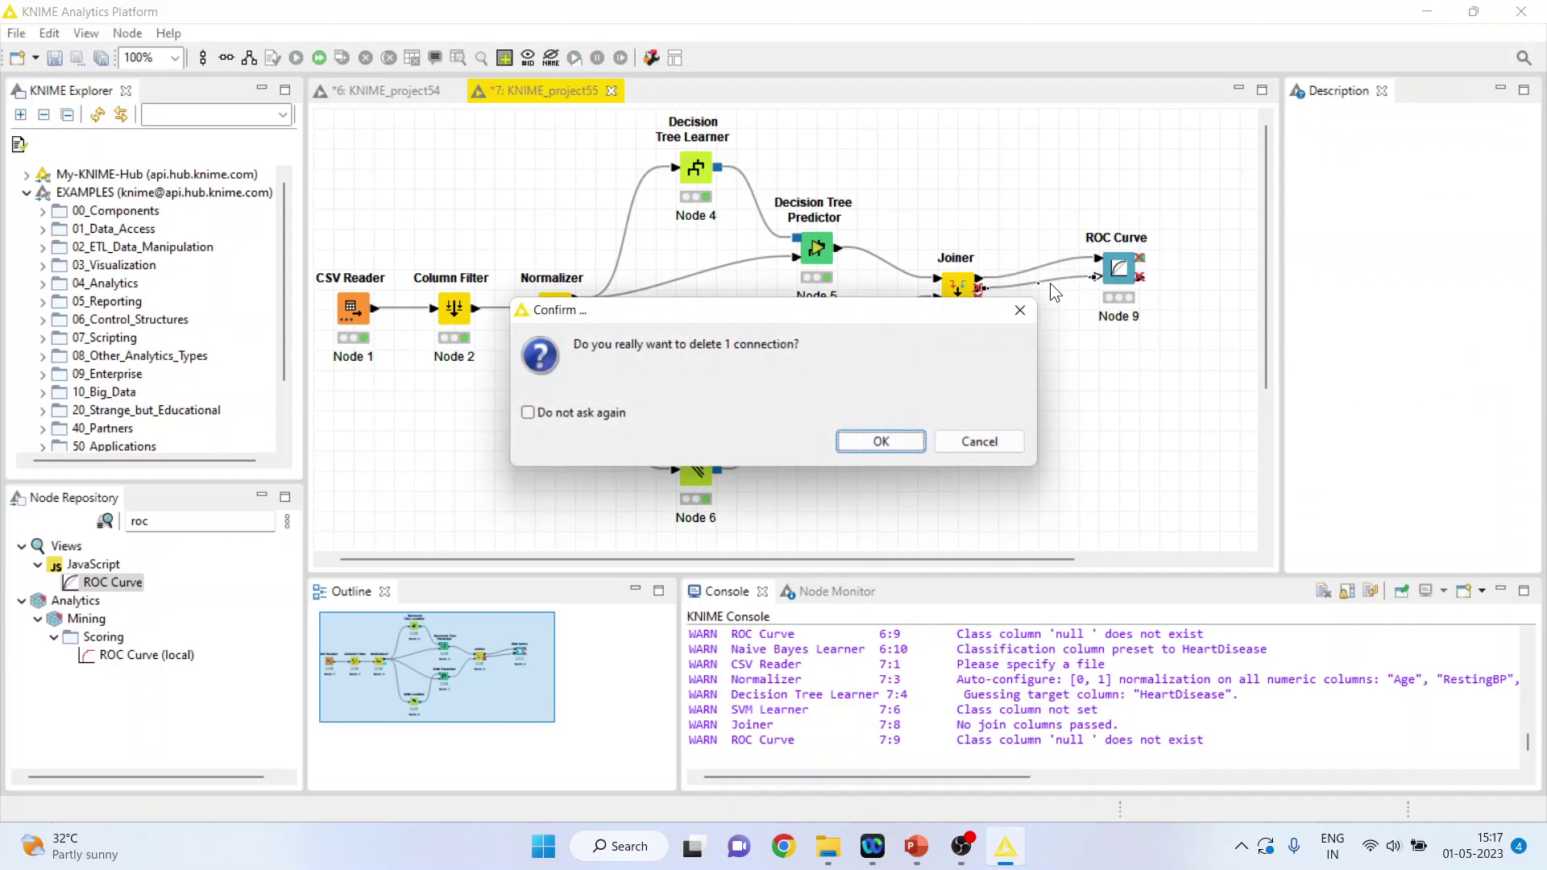
left_click(886, 446)
right_click(1126, 274)
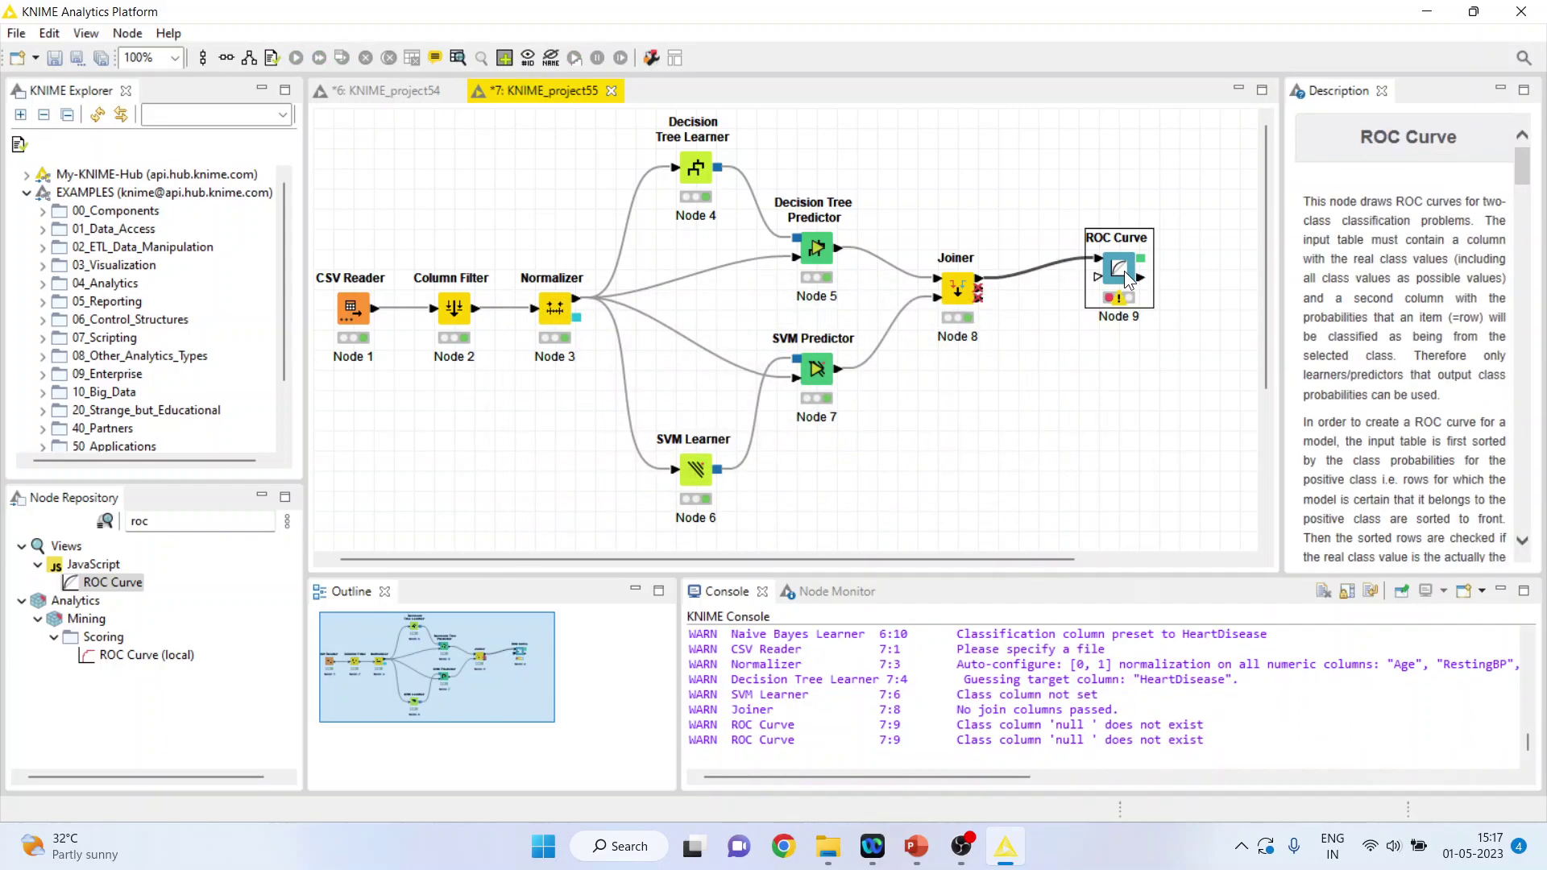
Step: Set the ROC Curve class column to HeartDisease with positive class value Yes
left_click(1187, 282)
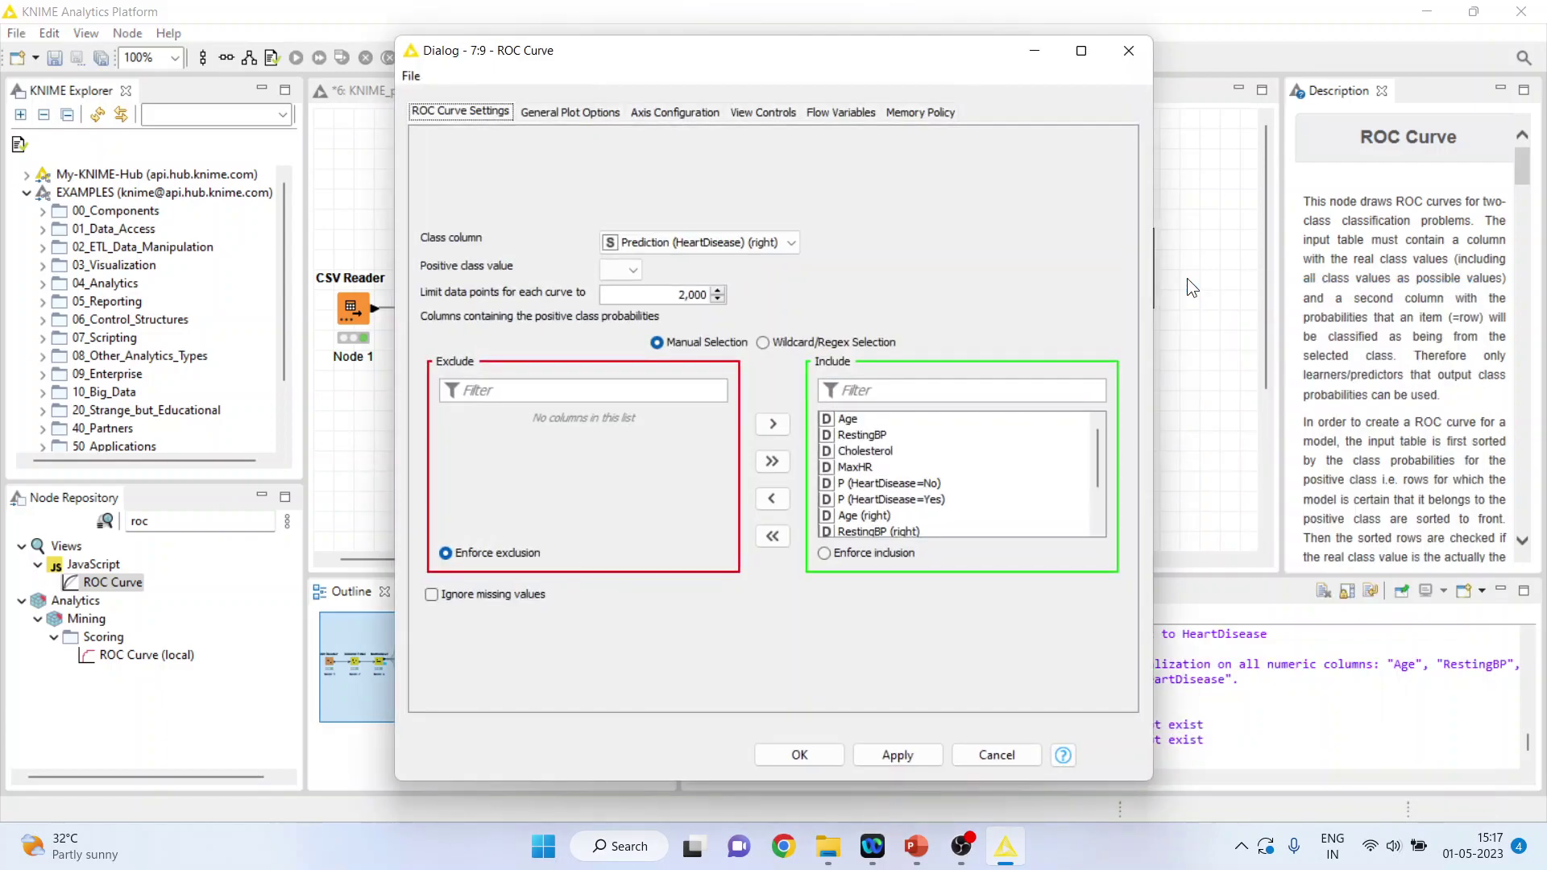
left_click(790, 237)
left_click(752, 268)
left_click(635, 269)
left_click(629, 285)
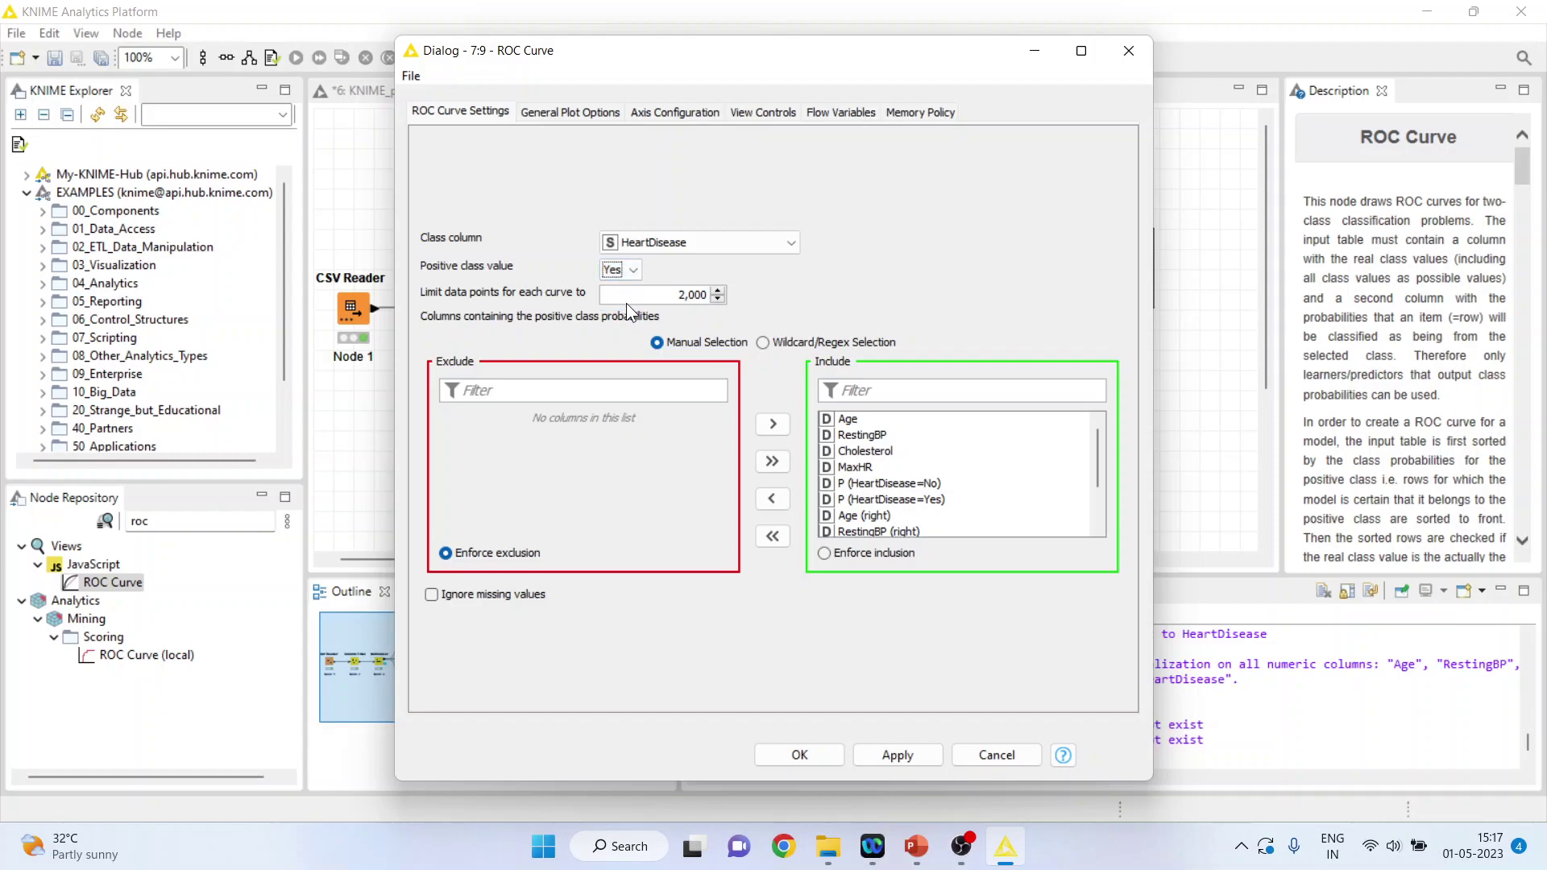
Step: Plot only P (HeartDisease=Yes) and P (HeartDisease=Yes) (right) in the ROC Curve
left_click(774, 537)
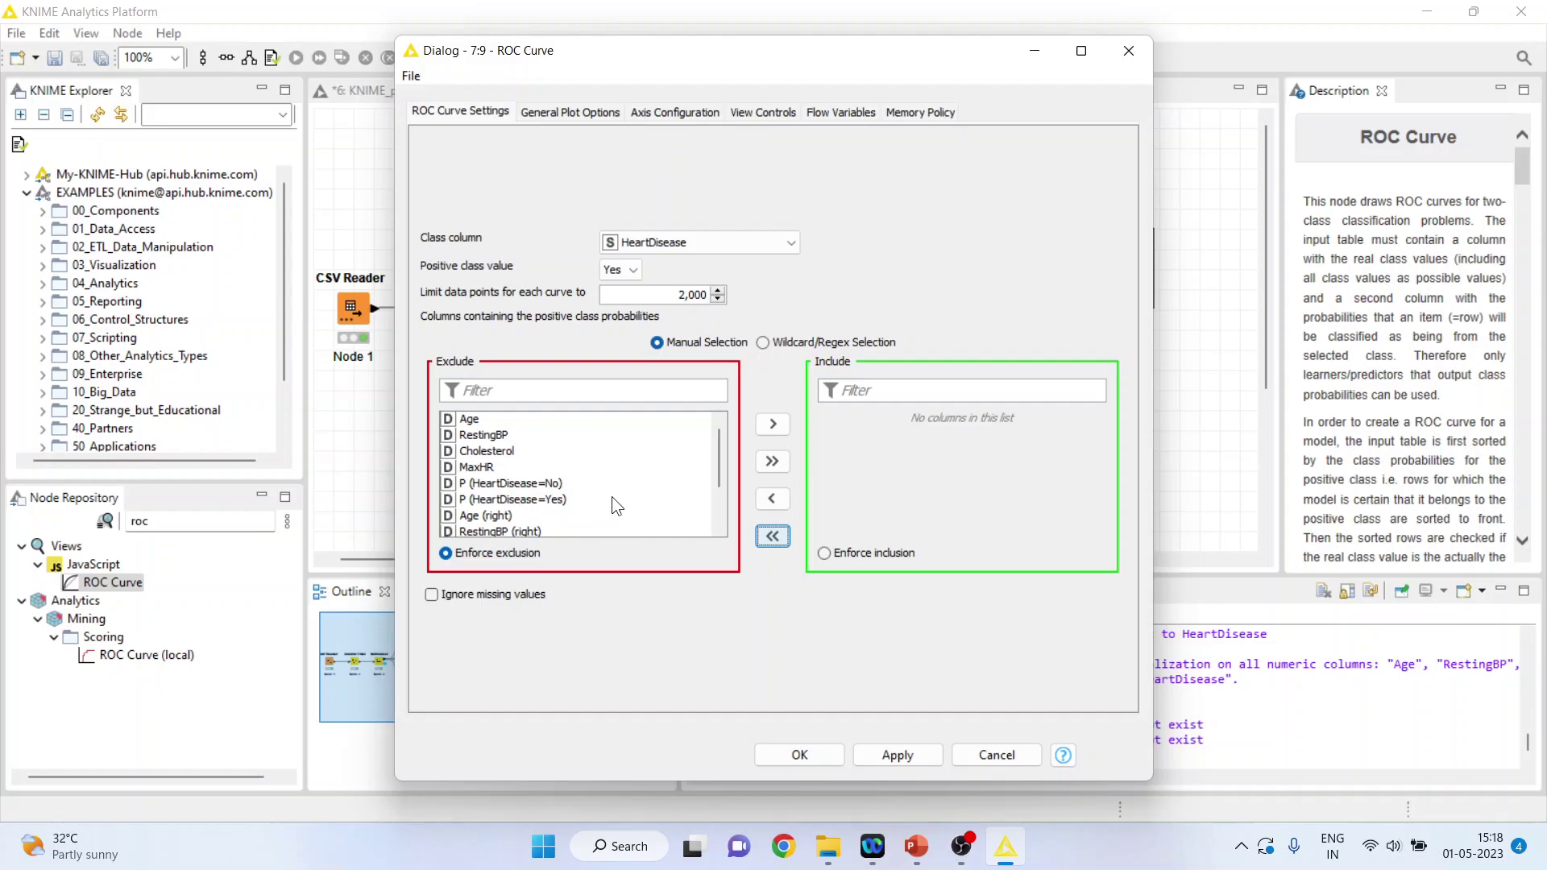
left_click_drag(714, 473, 713, 518)
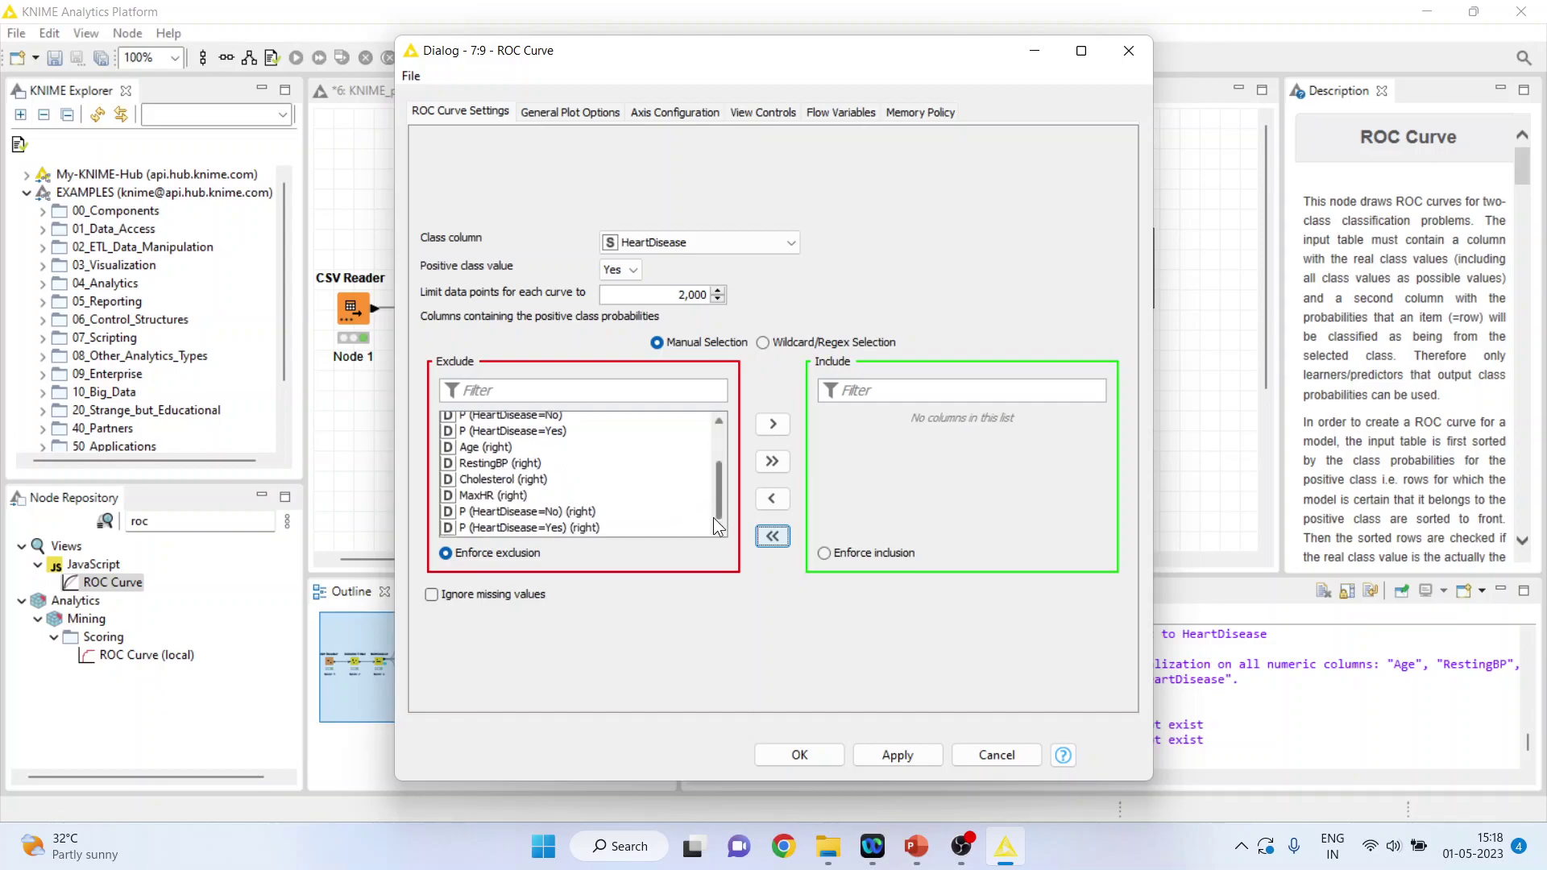
left_click(554, 434)
left_click(770, 426)
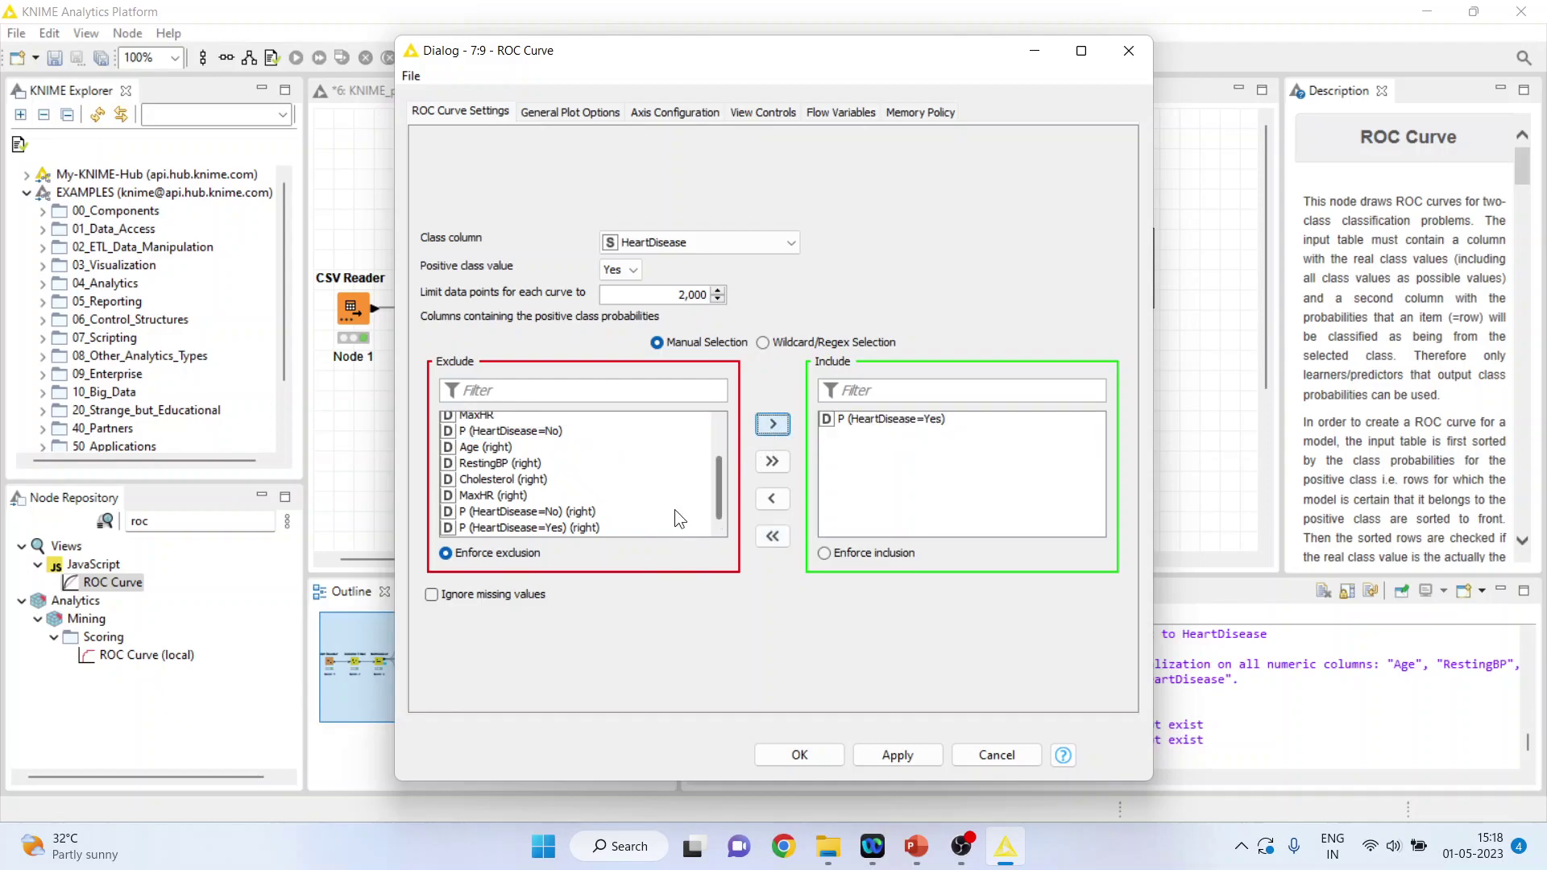
left_click(585, 527)
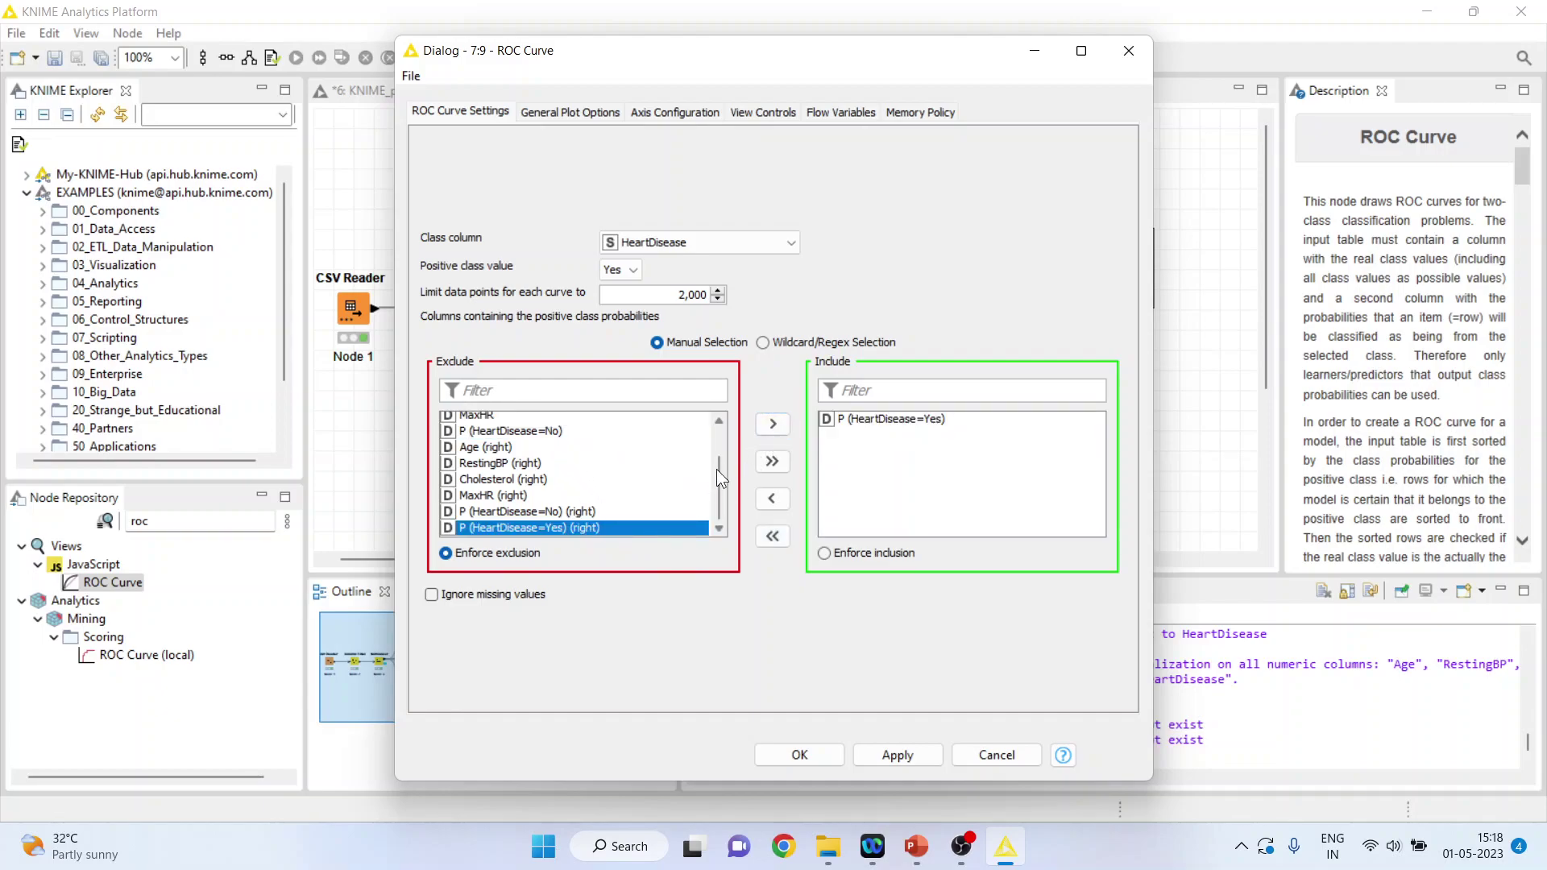
left_click(771, 425)
left_click(785, 752)
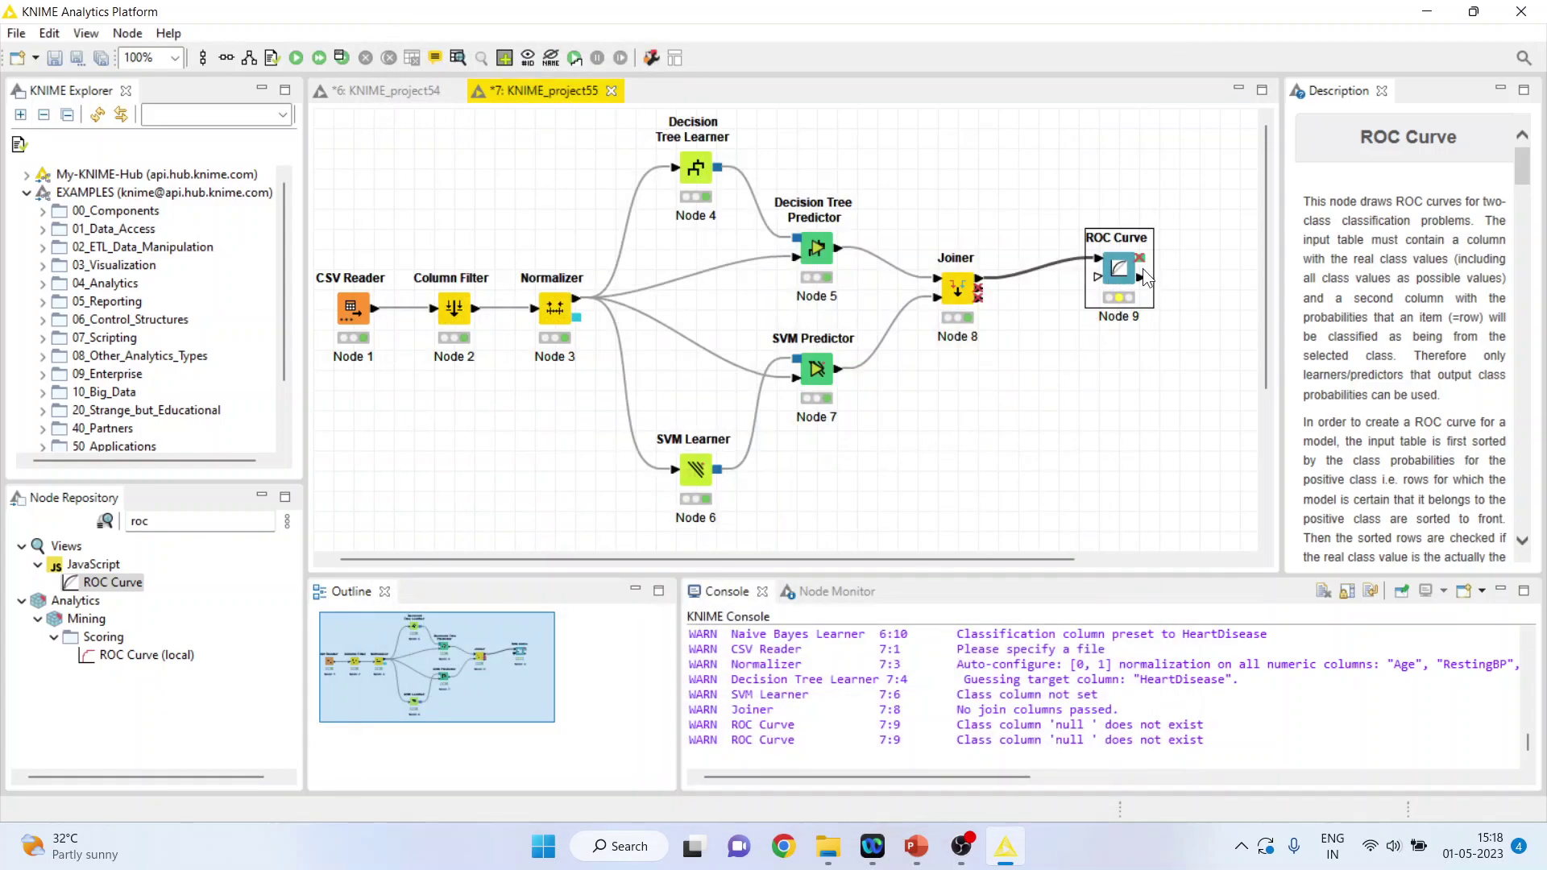
Step: Reopen the ROC Curve settings at General Plot Options to enable image output
right_click(1119, 286)
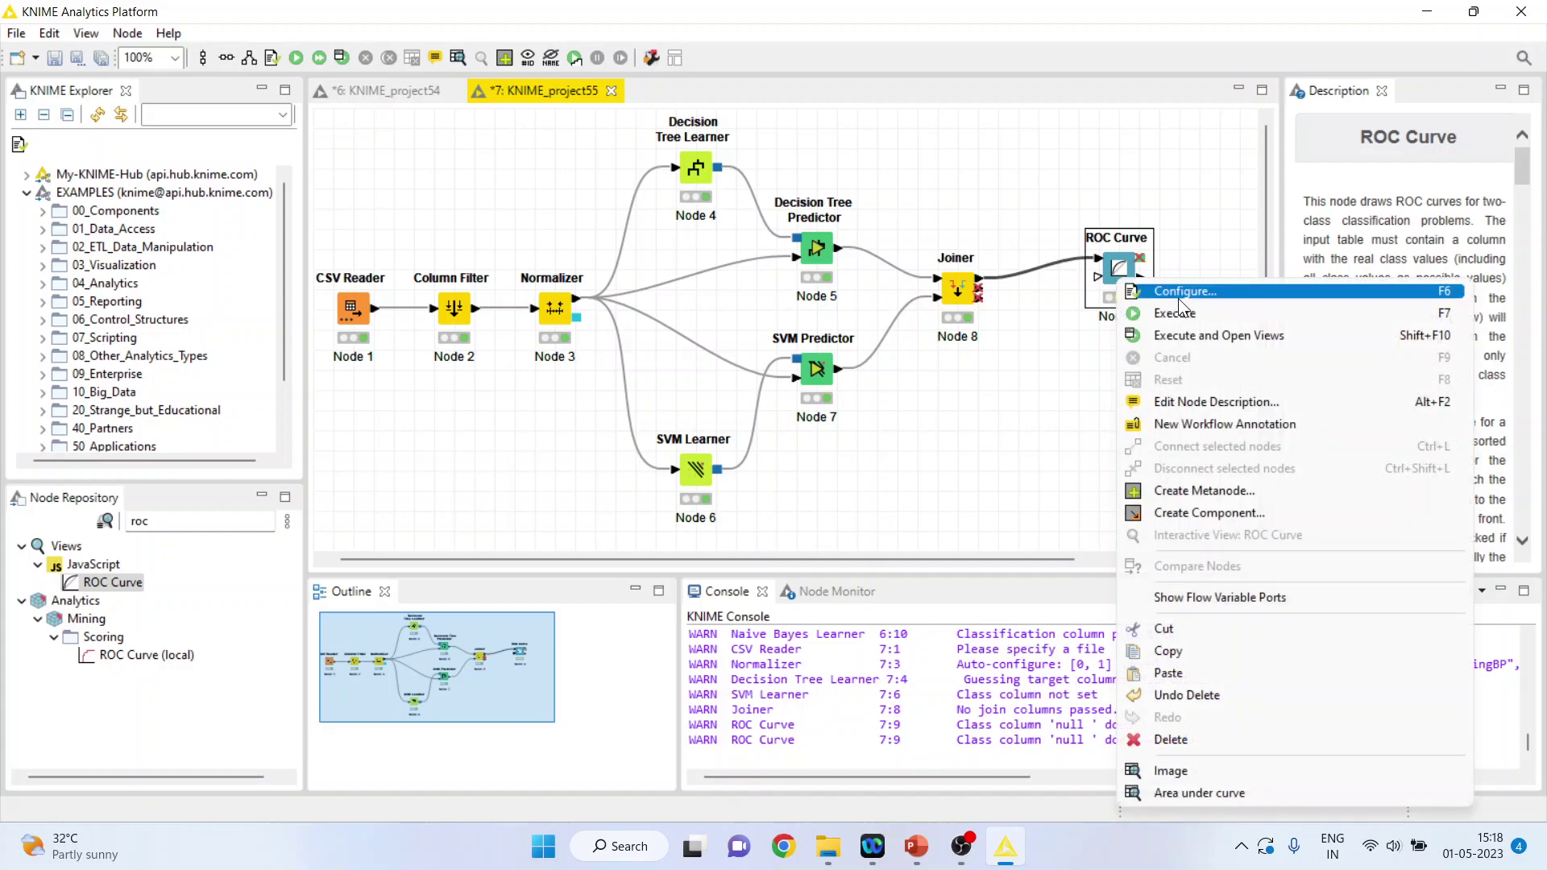
left_click(1179, 294)
left_click(574, 113)
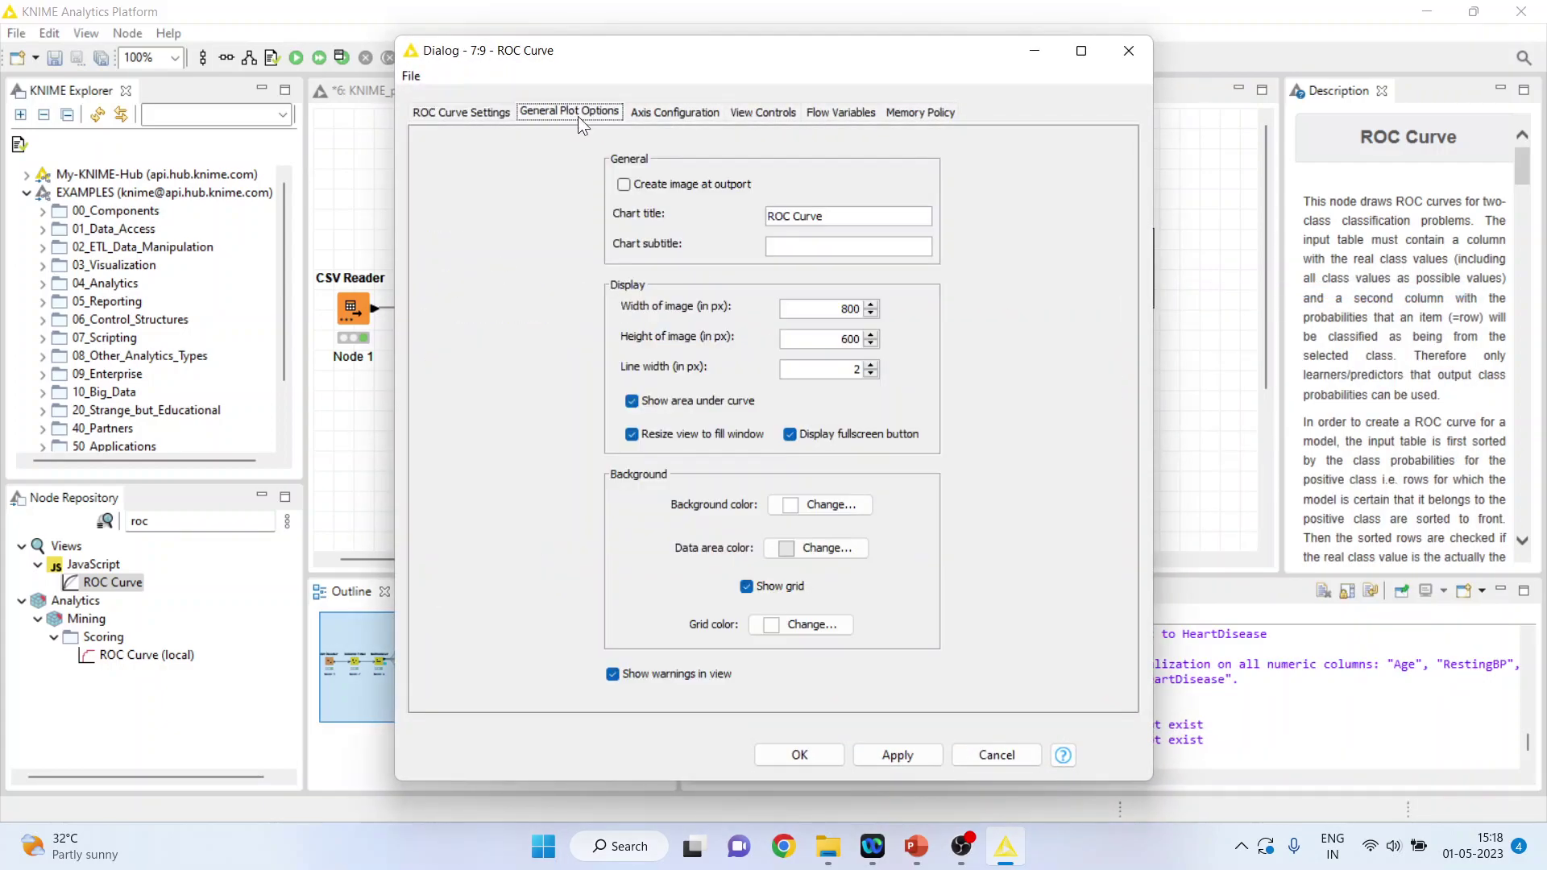
Step: Apply the plot options, run the ROC Curve, and view its image (AUCs 0.969, 0.762)
left_click(799, 758)
right_click(1128, 274)
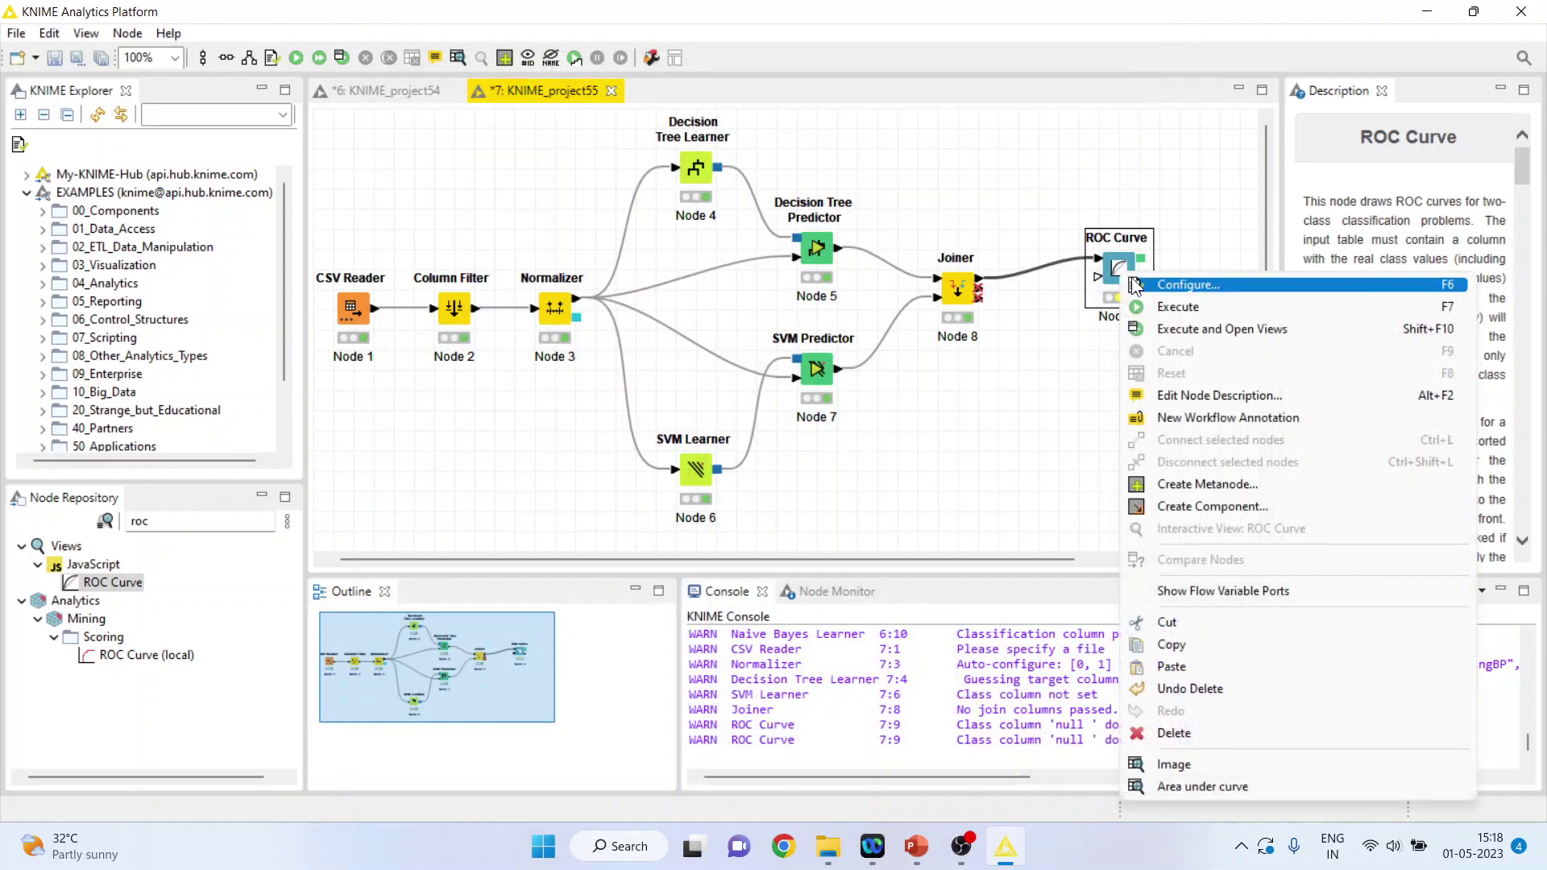
left_click(1163, 309)
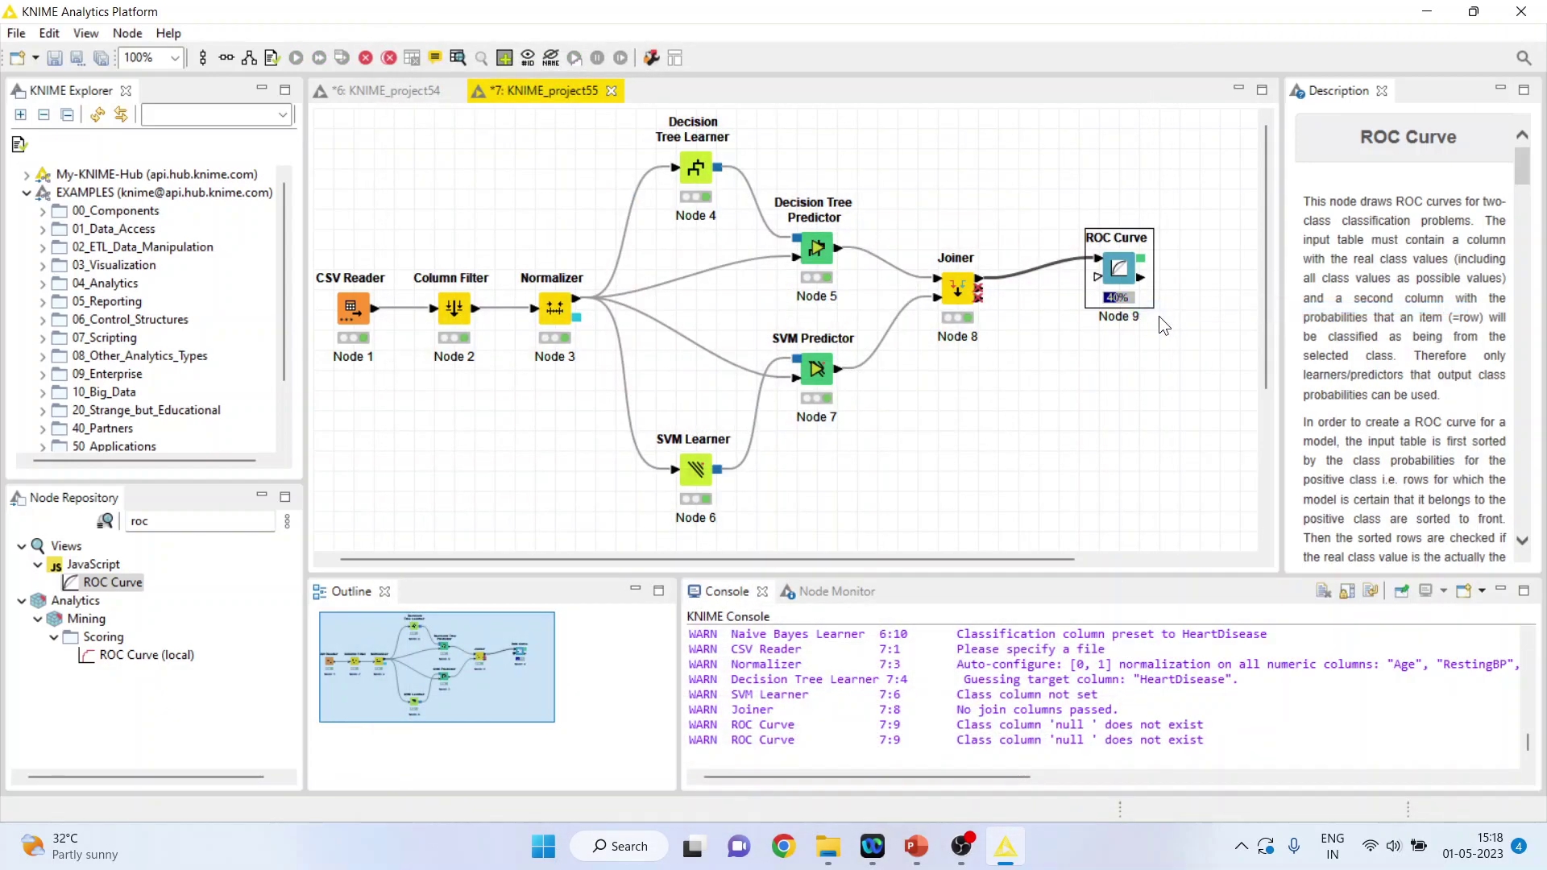
right_click(1109, 270)
left_click(1202, 756)
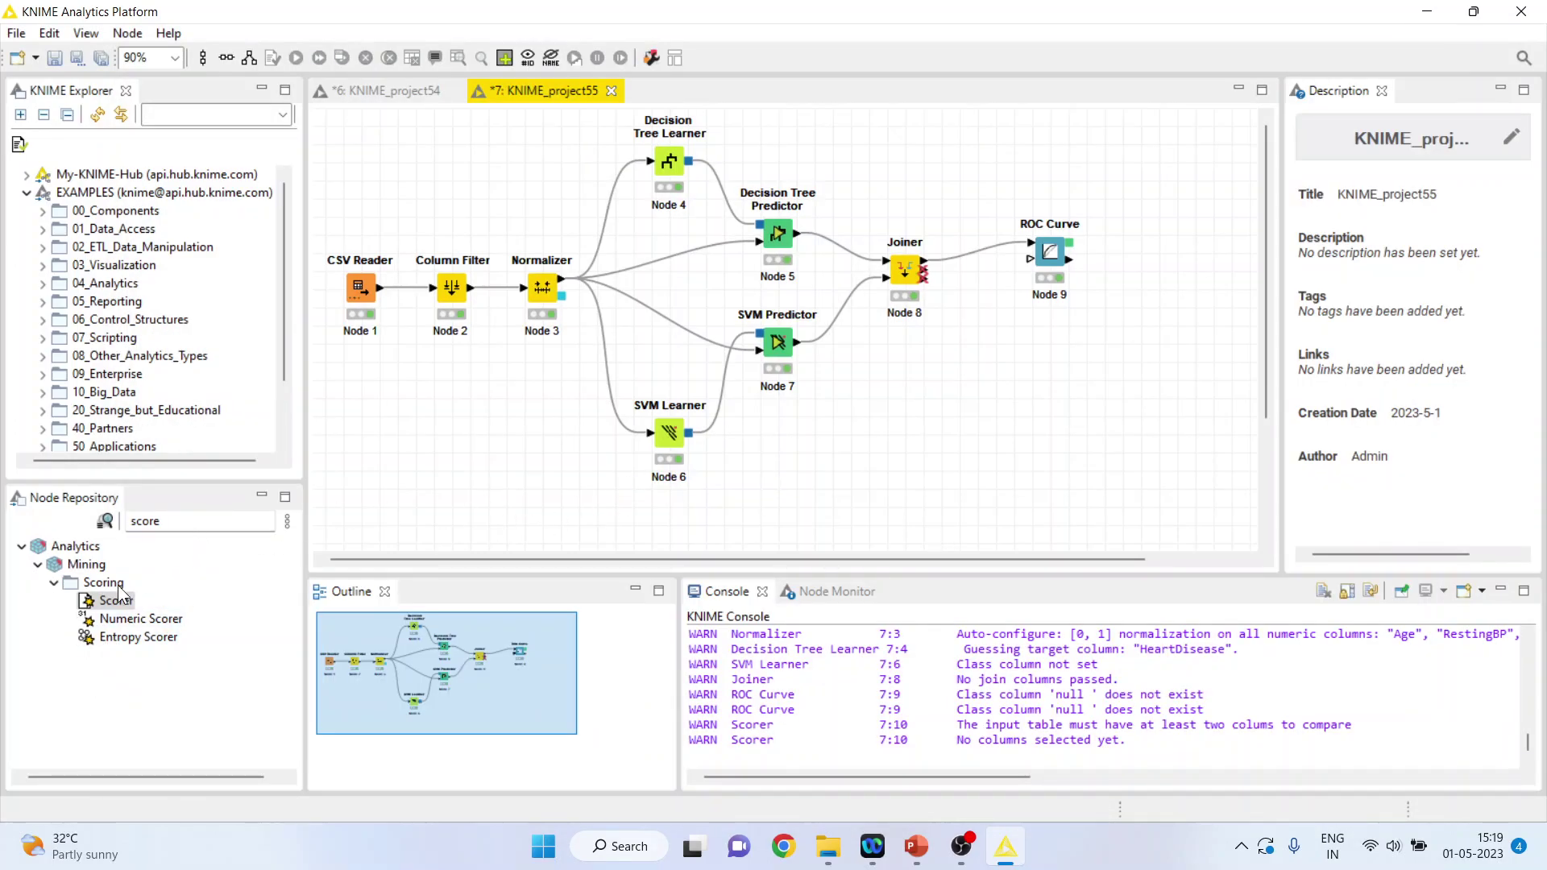
Step: Place a Scorer node below the ROC Curve and connect the Joiner output to it
left_click_drag(116, 601, 1046, 378)
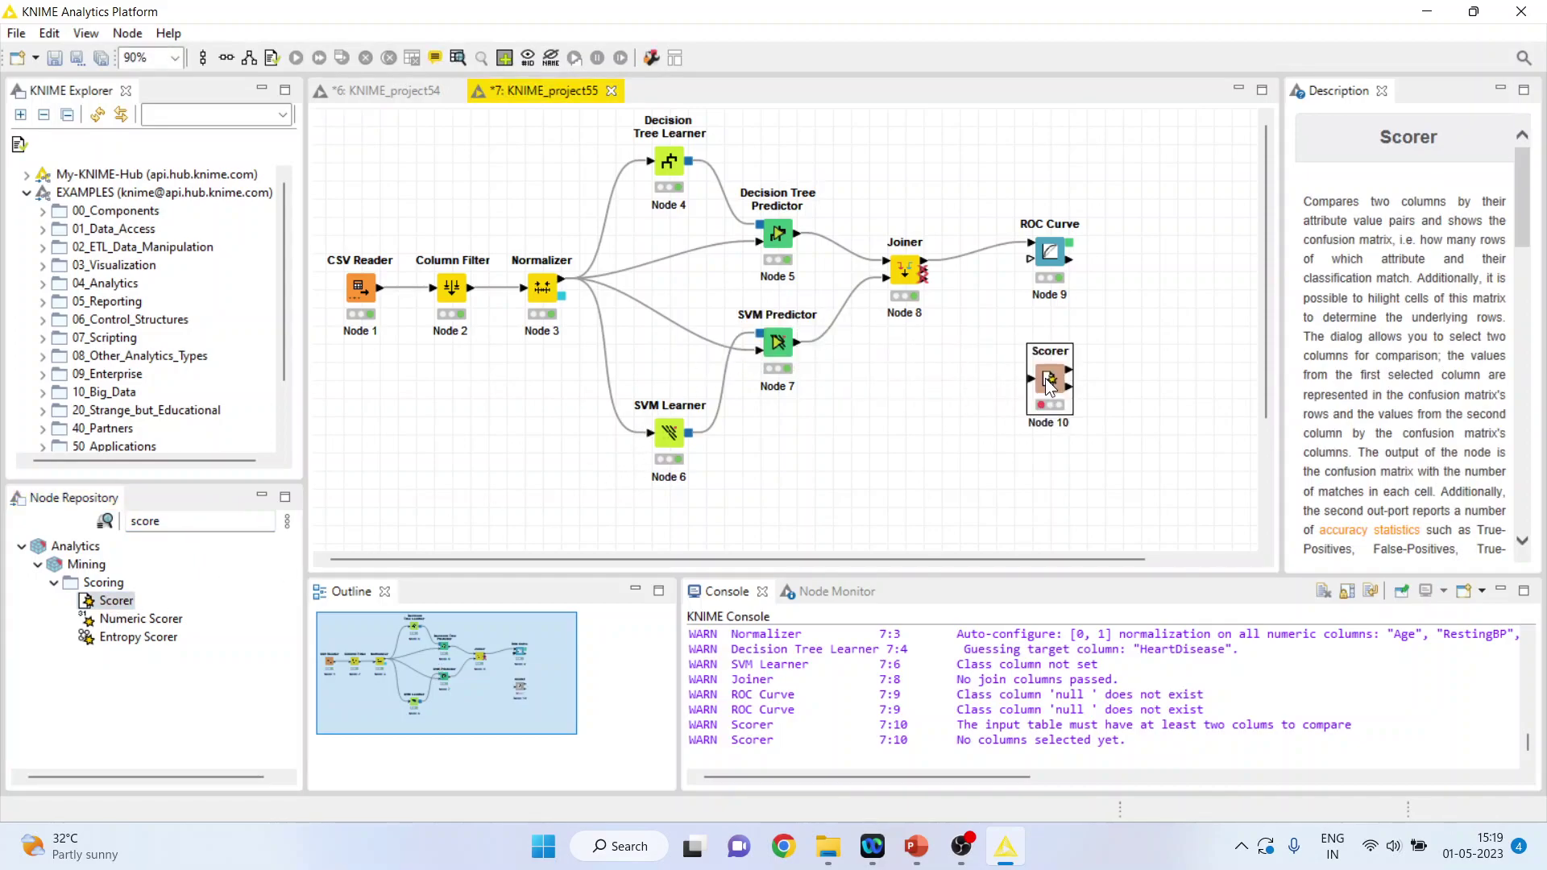
left_click(925, 261)
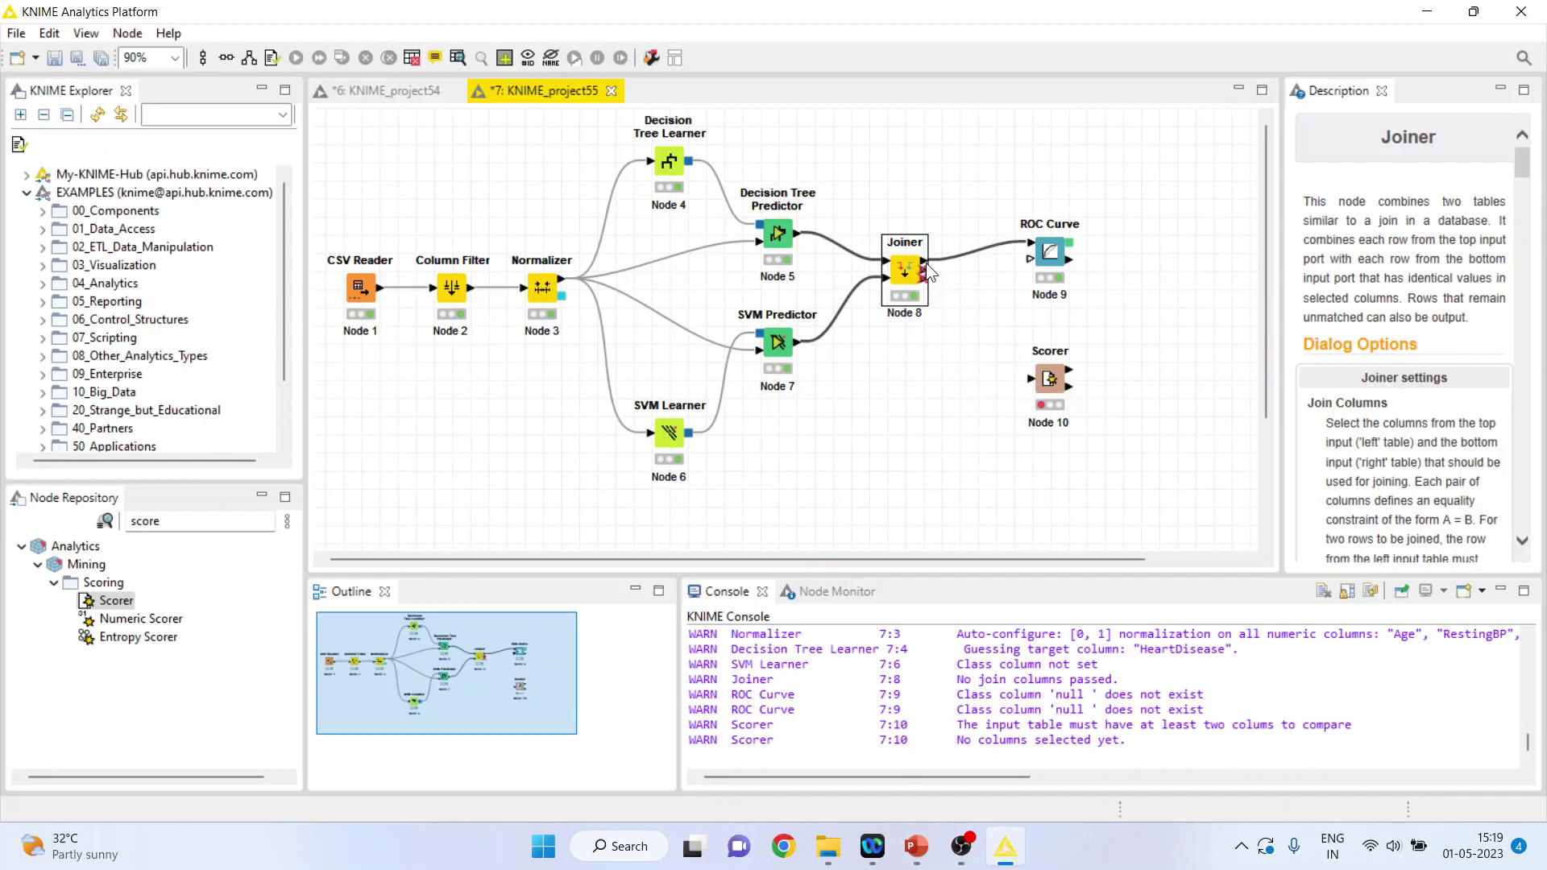
left_click_drag(925, 263, 1035, 385)
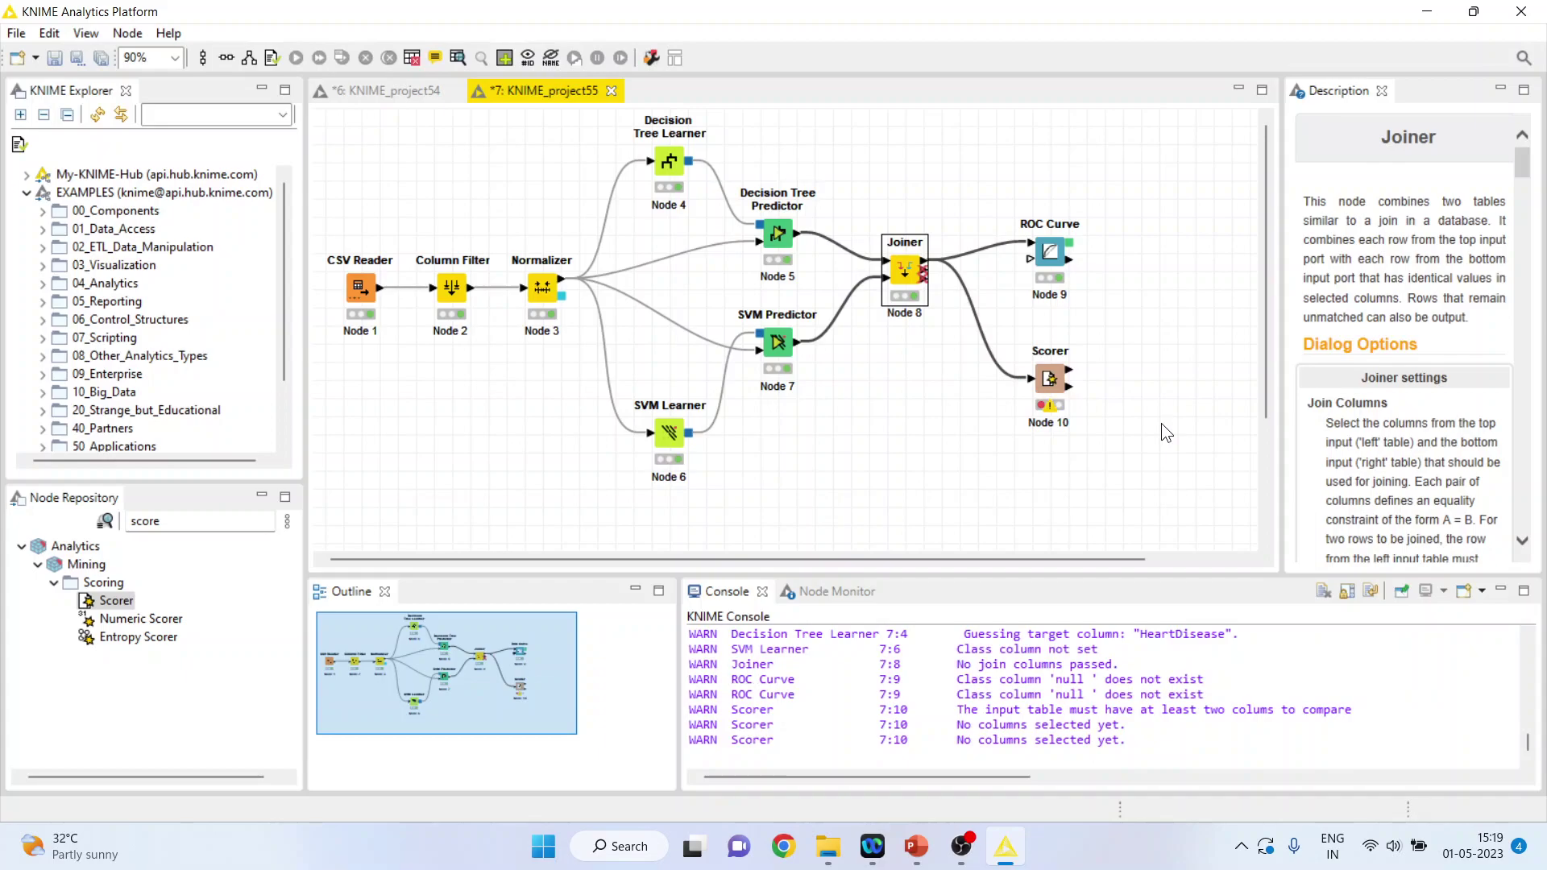
left_click(1049, 378)
right_click(1055, 383)
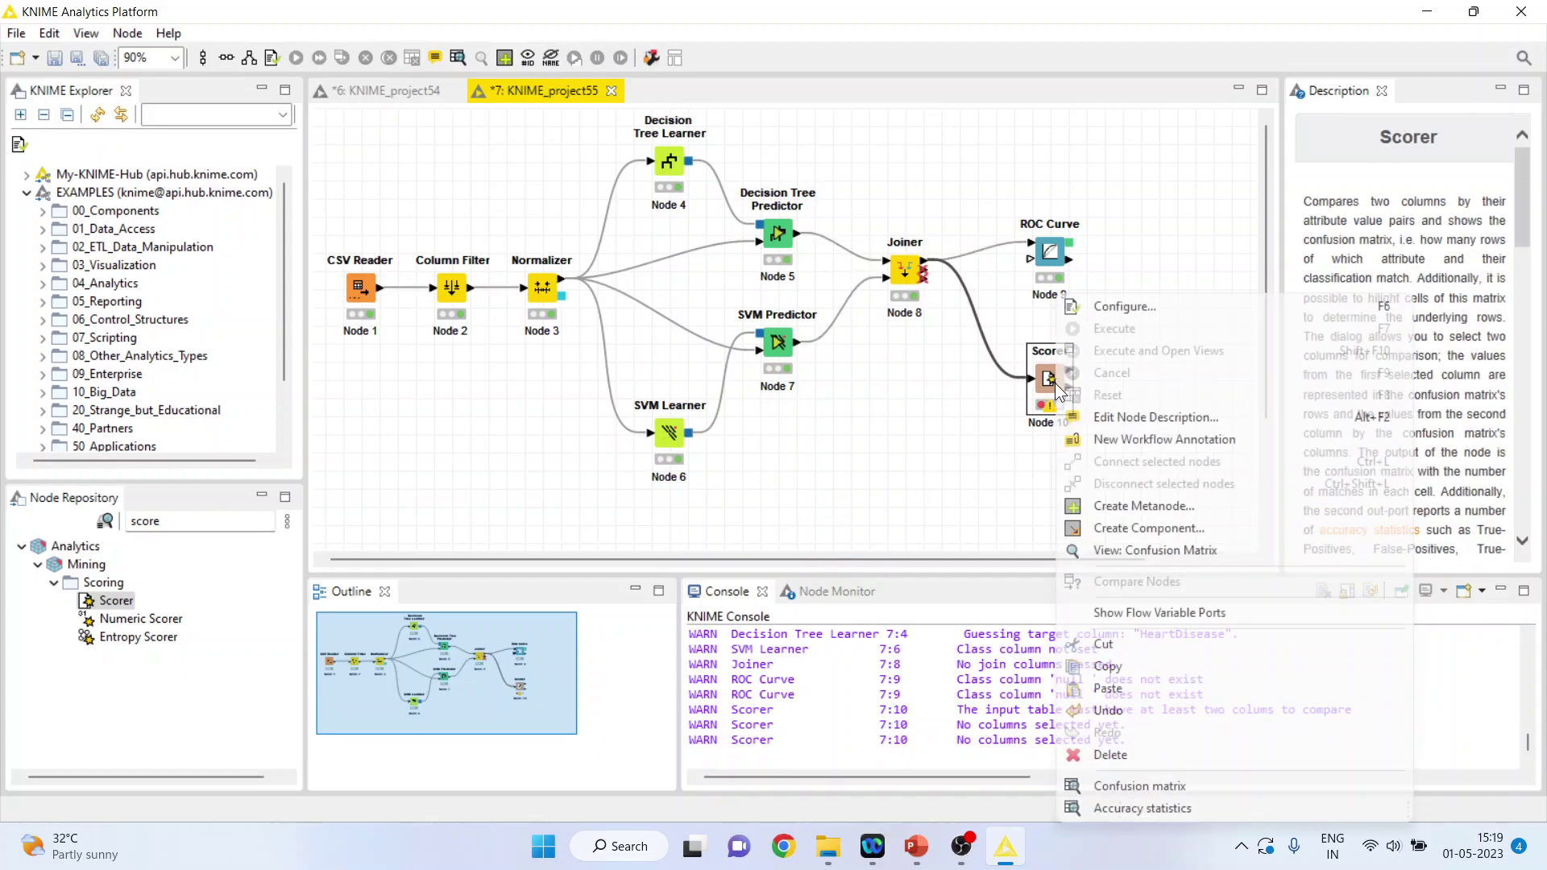
Step: Set the Scorer to compare HeartDisease with Prediction (HeartDisease)
left_click(1178, 303)
left_click(723, 300)
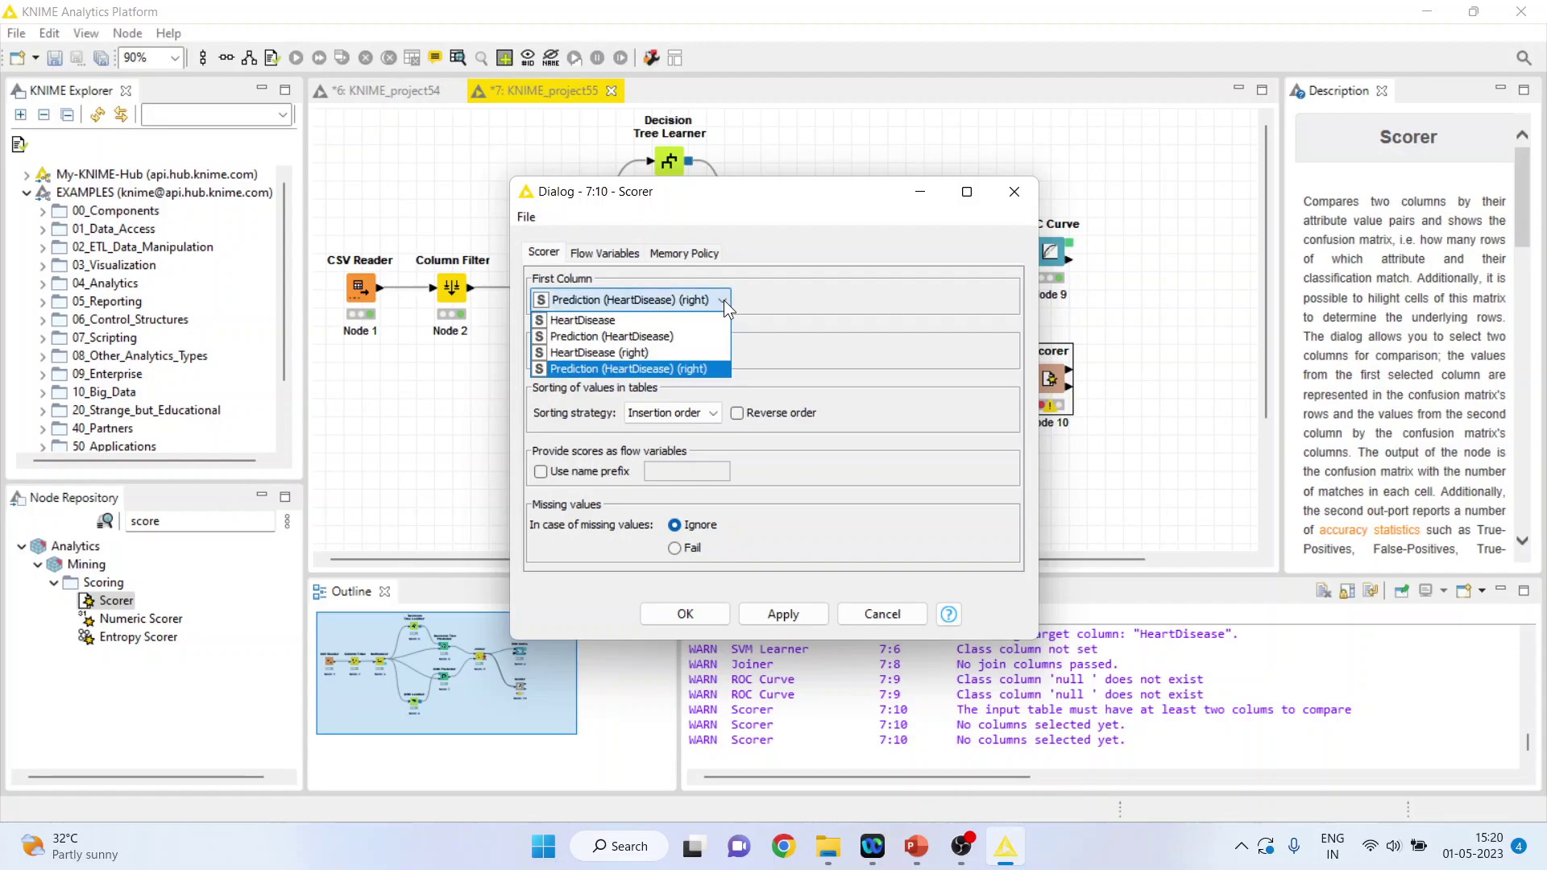
left_click(669, 326)
left_click(722, 355)
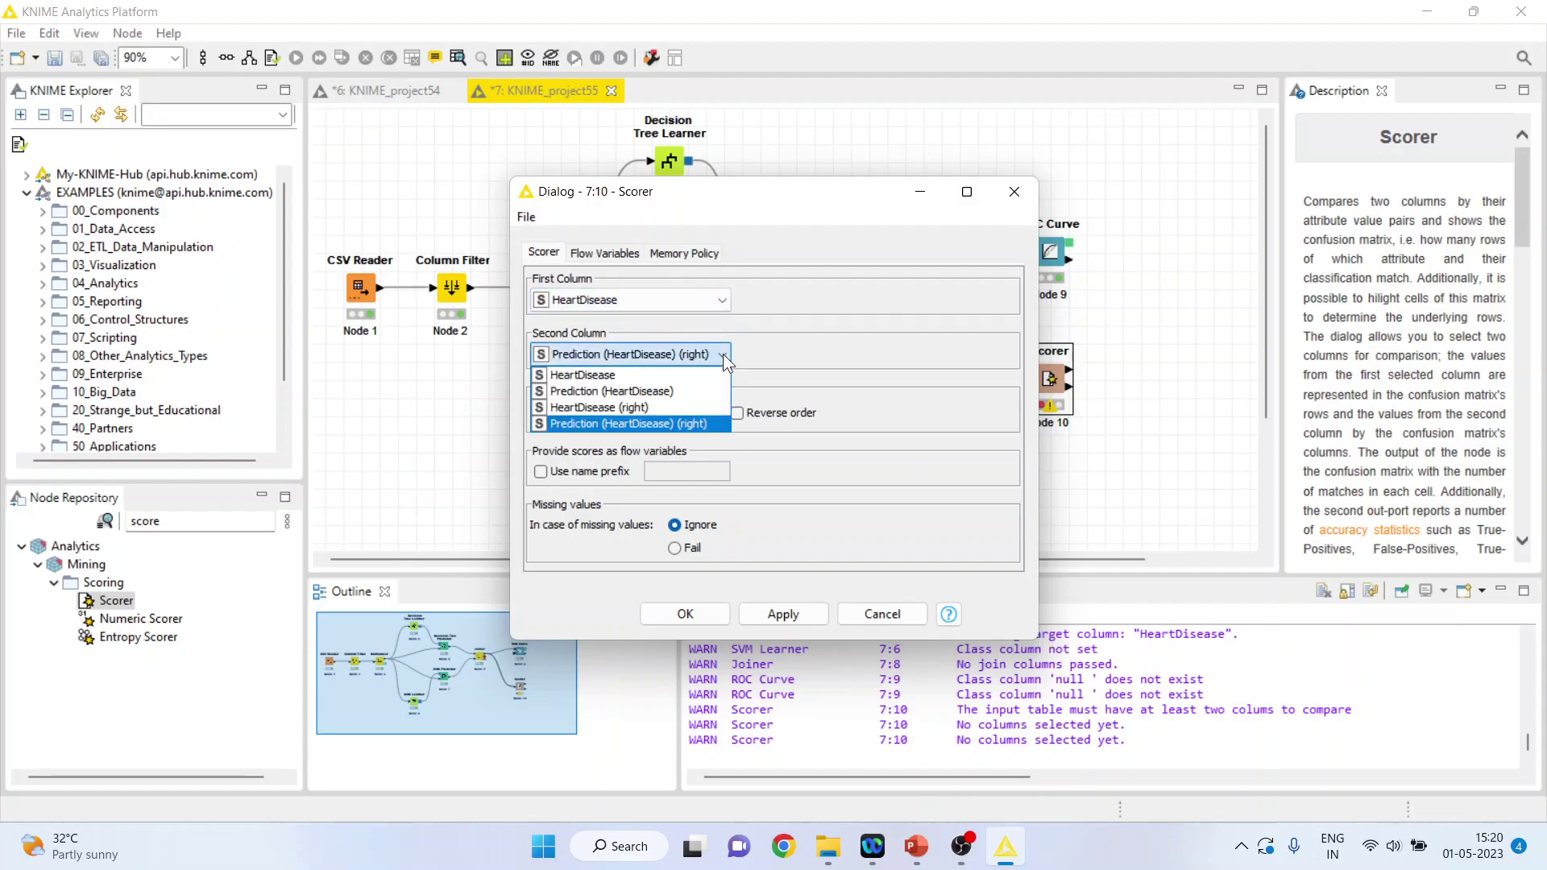
left_click(660, 394)
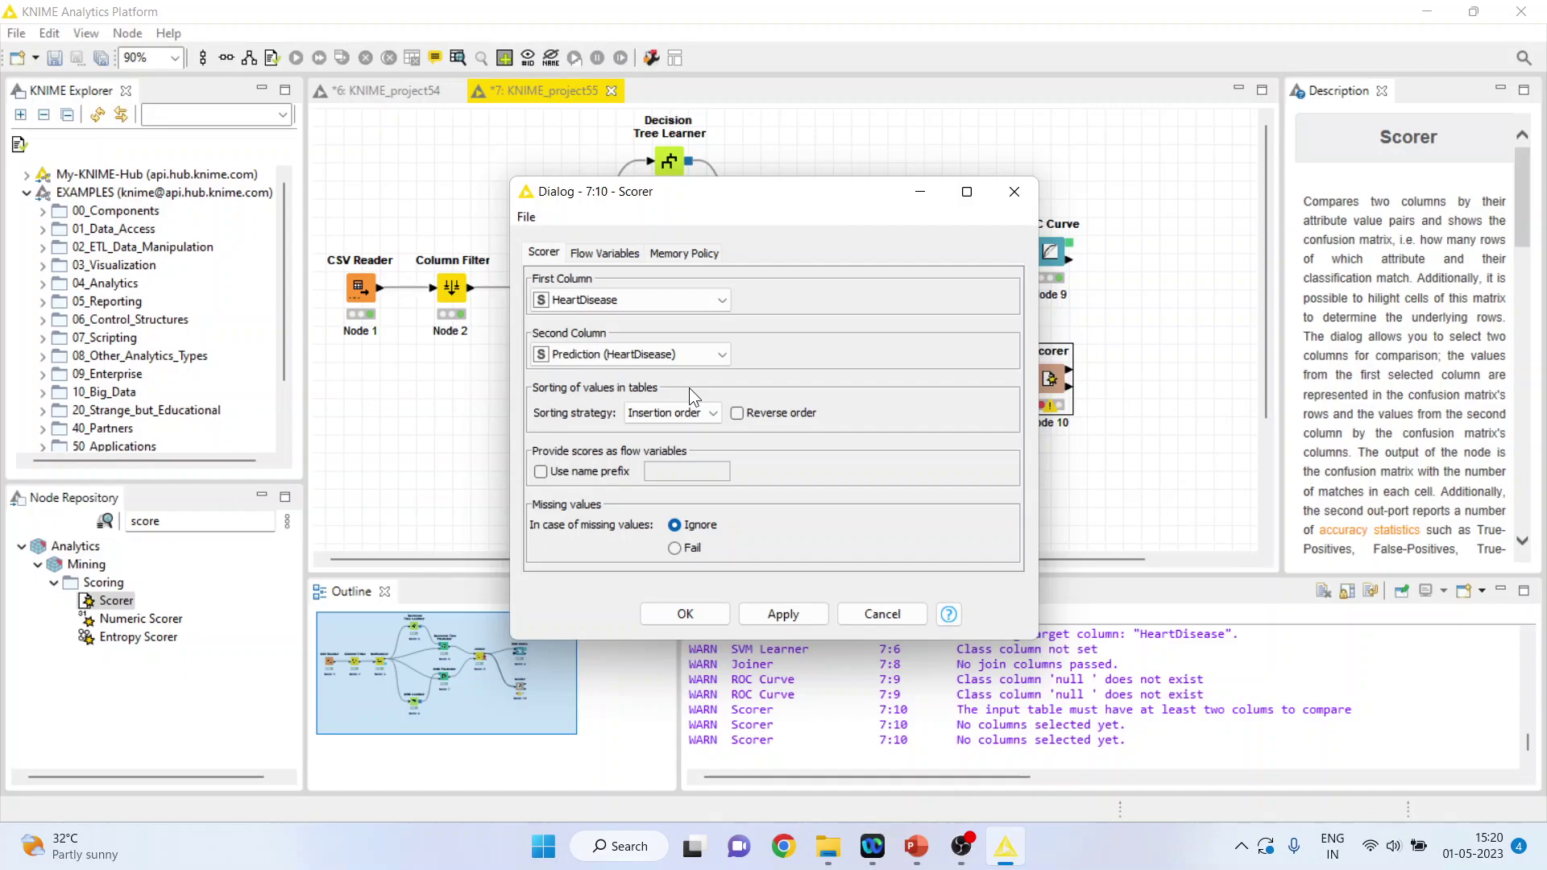
left_click(686, 614)
Step: Run the Scorer and check its confusion matrix: 842 correct, 91.721% accuracy
right_click(1050, 382)
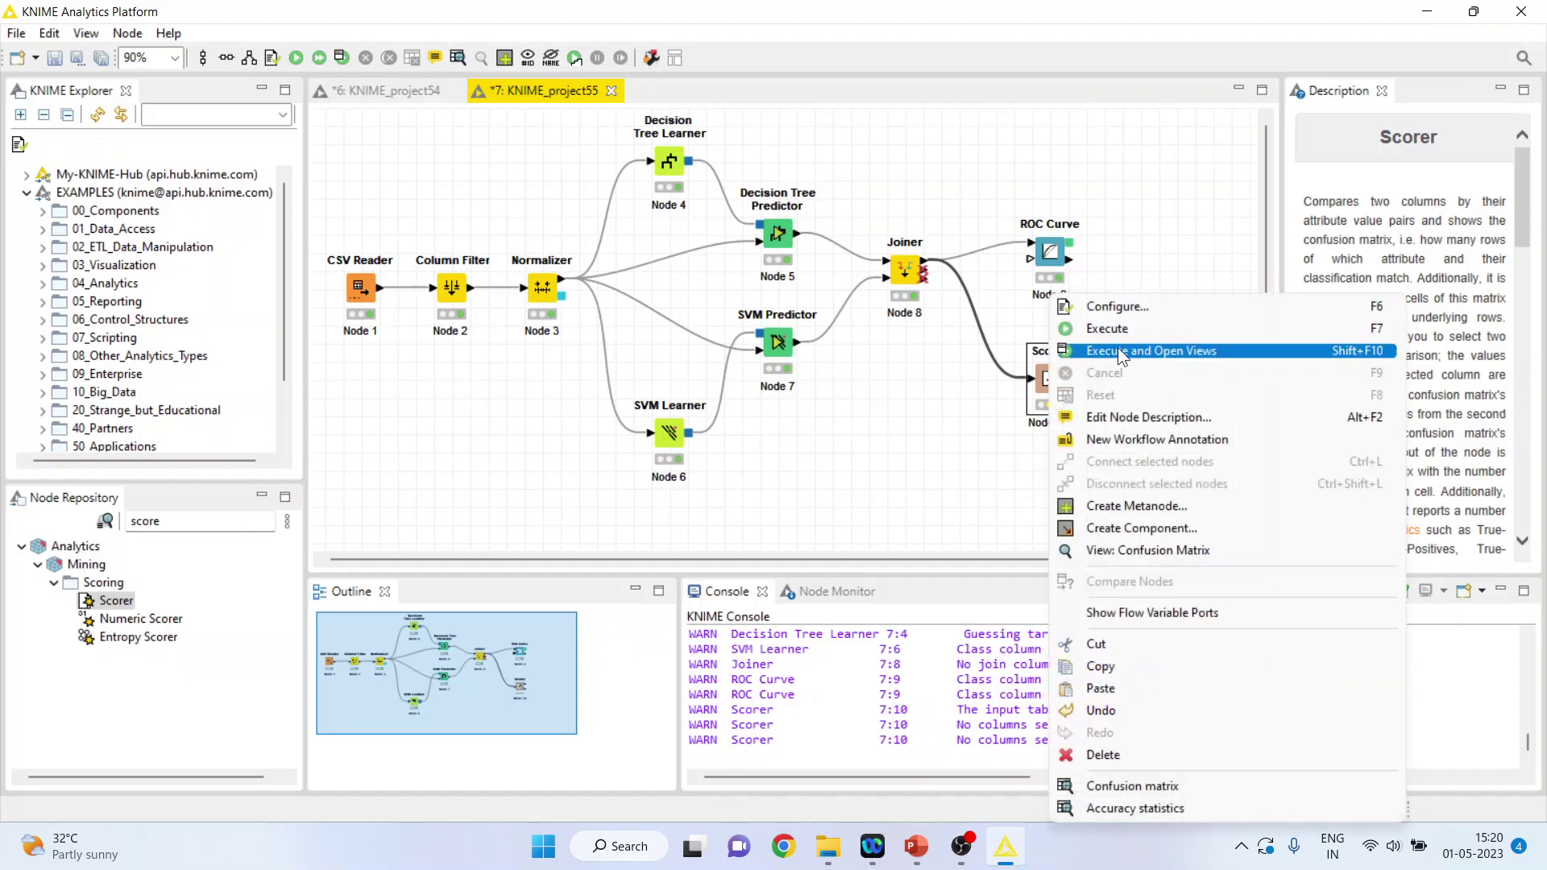
left_click(1118, 334)
right_click(1053, 382)
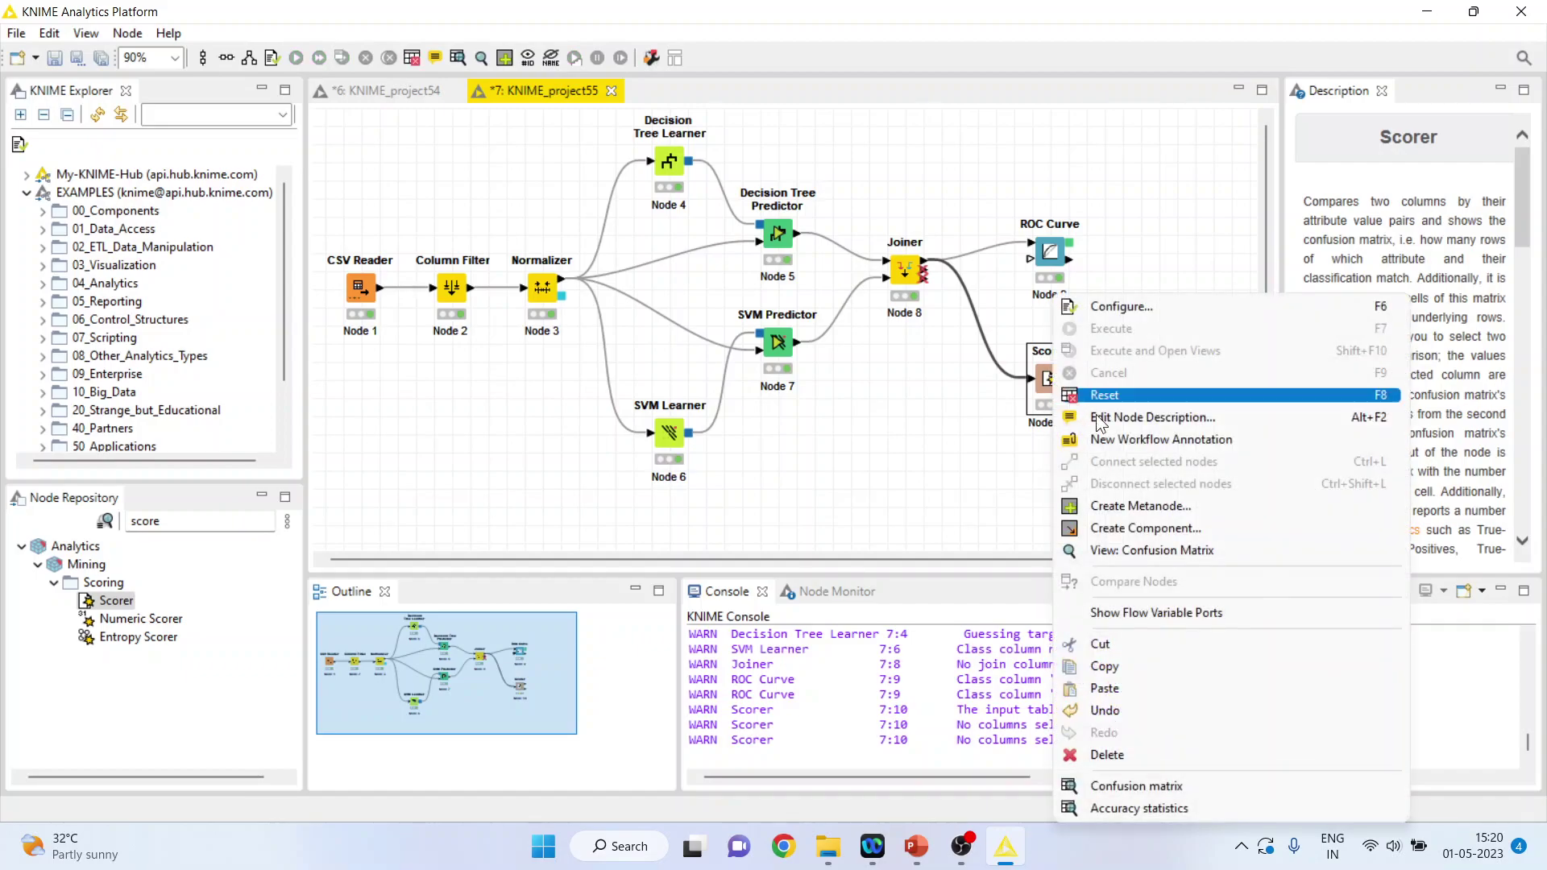
left_click(1146, 554)
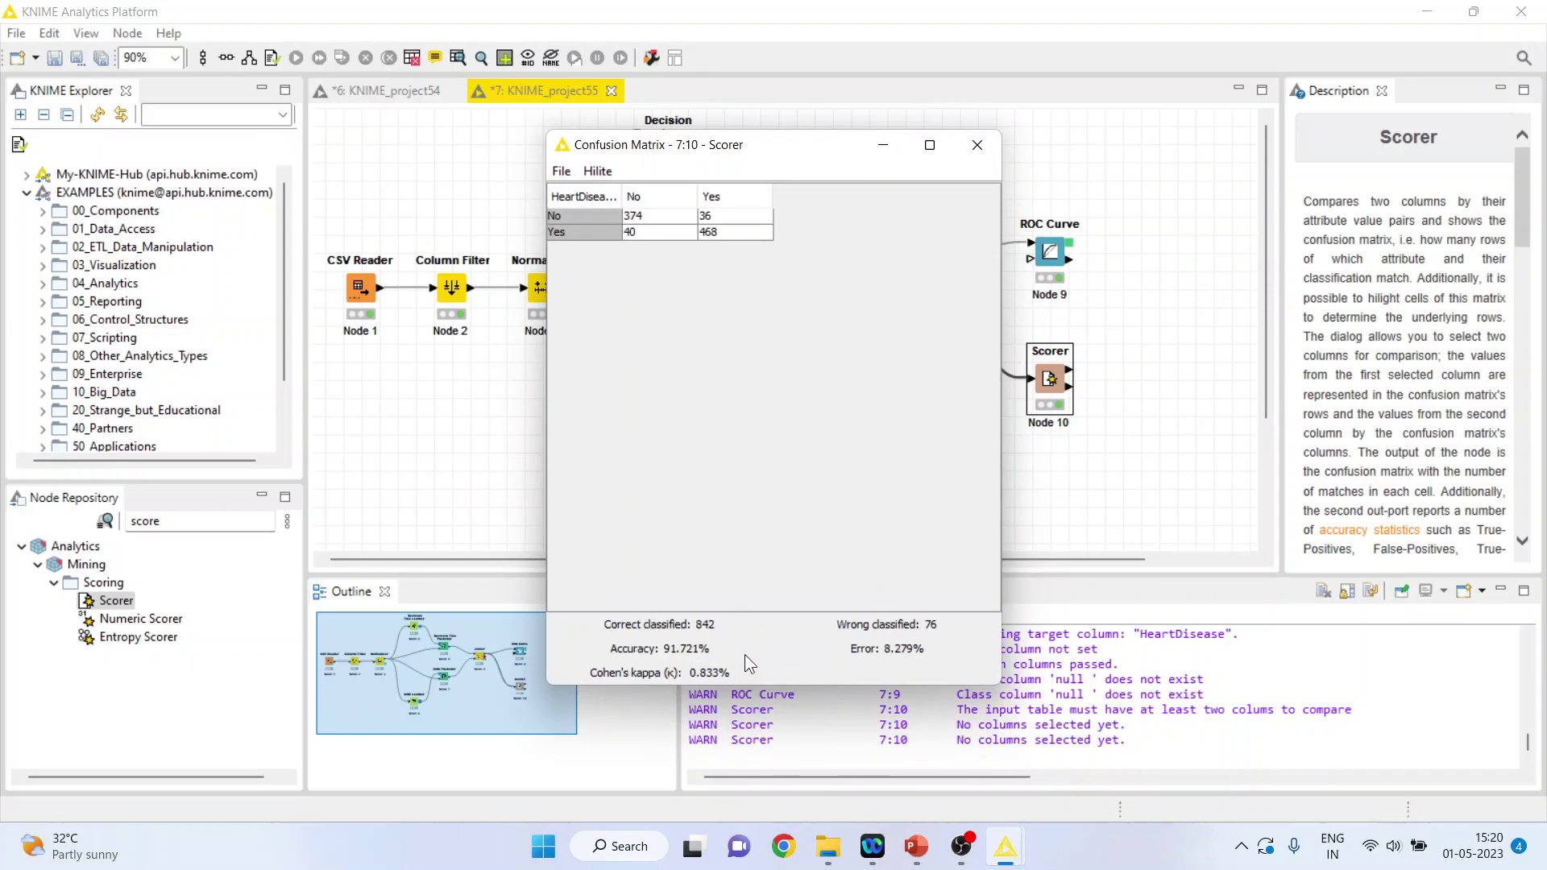
left_click(977, 146)
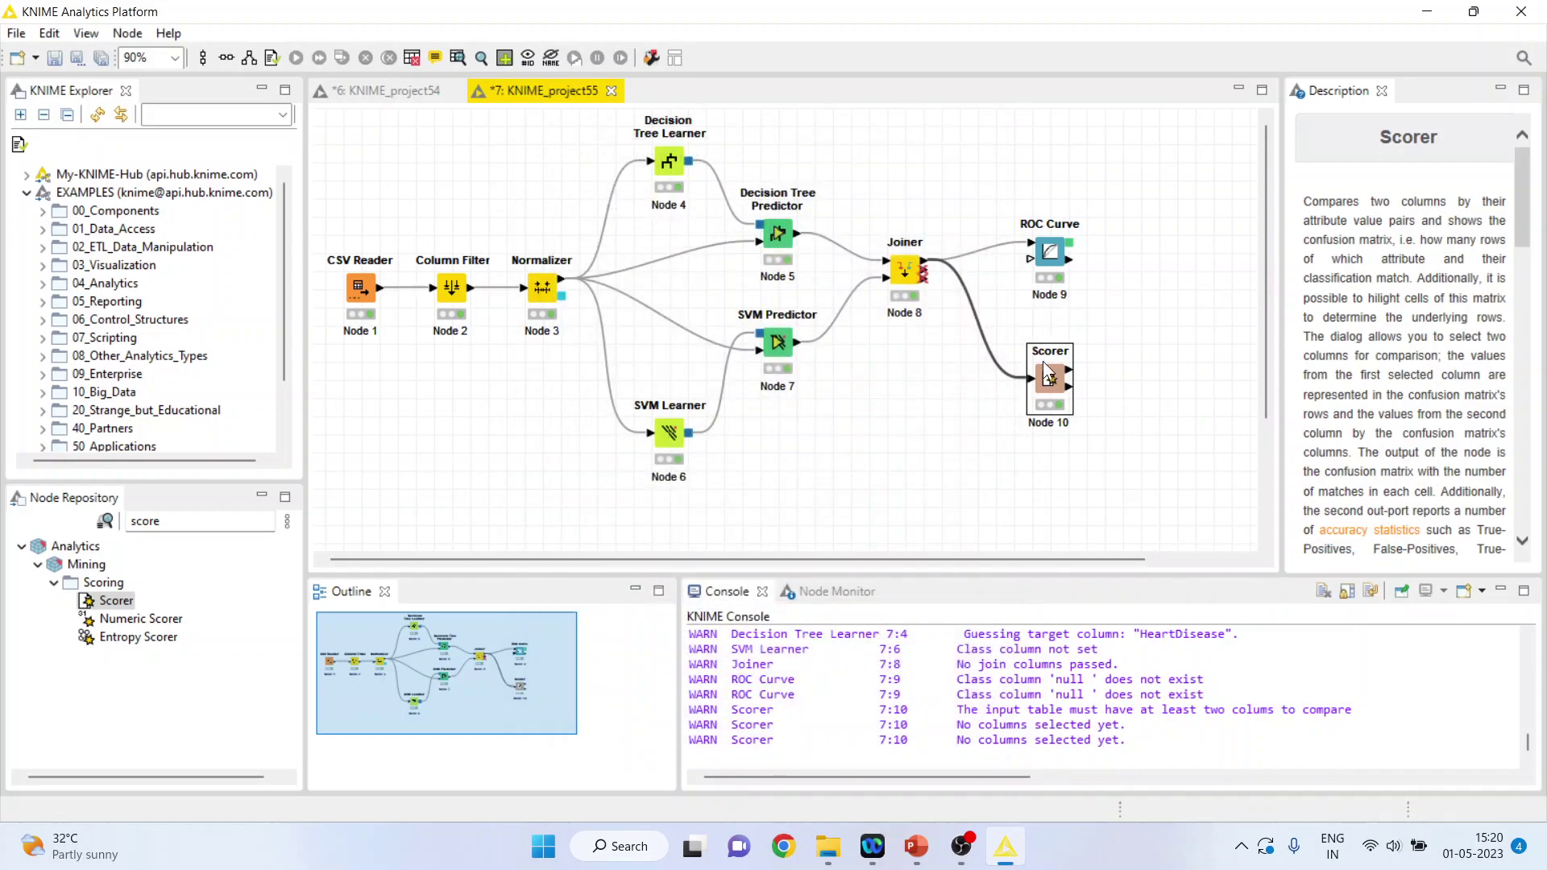
Step: Change the Scorer's second column to Prediction (HeartDisease) (right), accepting the node reset
double_click(1045, 377)
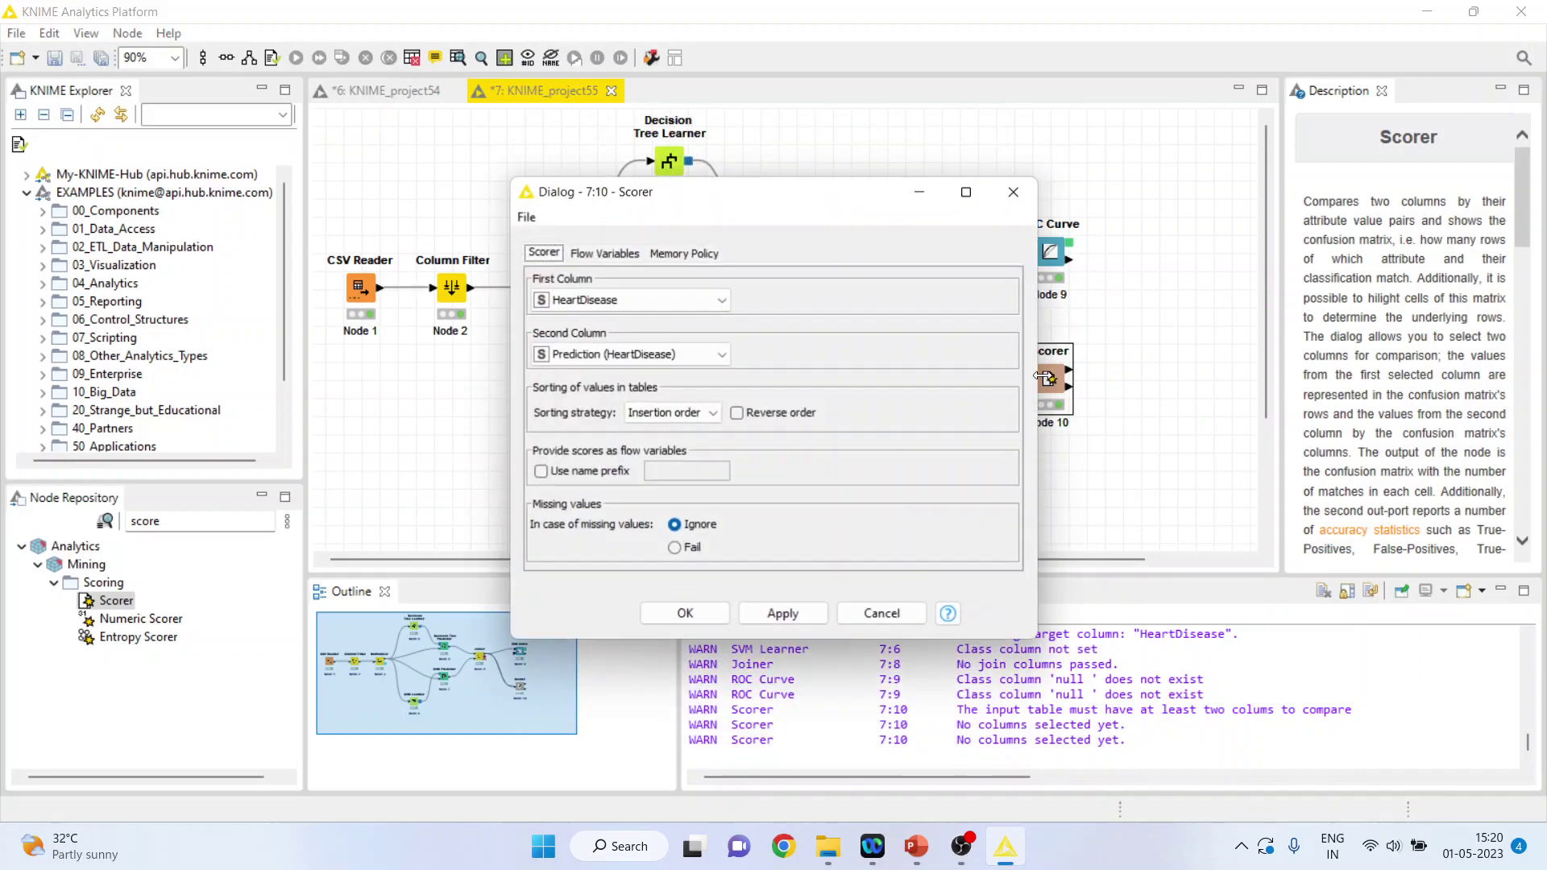
left_click(722, 354)
left_click(698, 421)
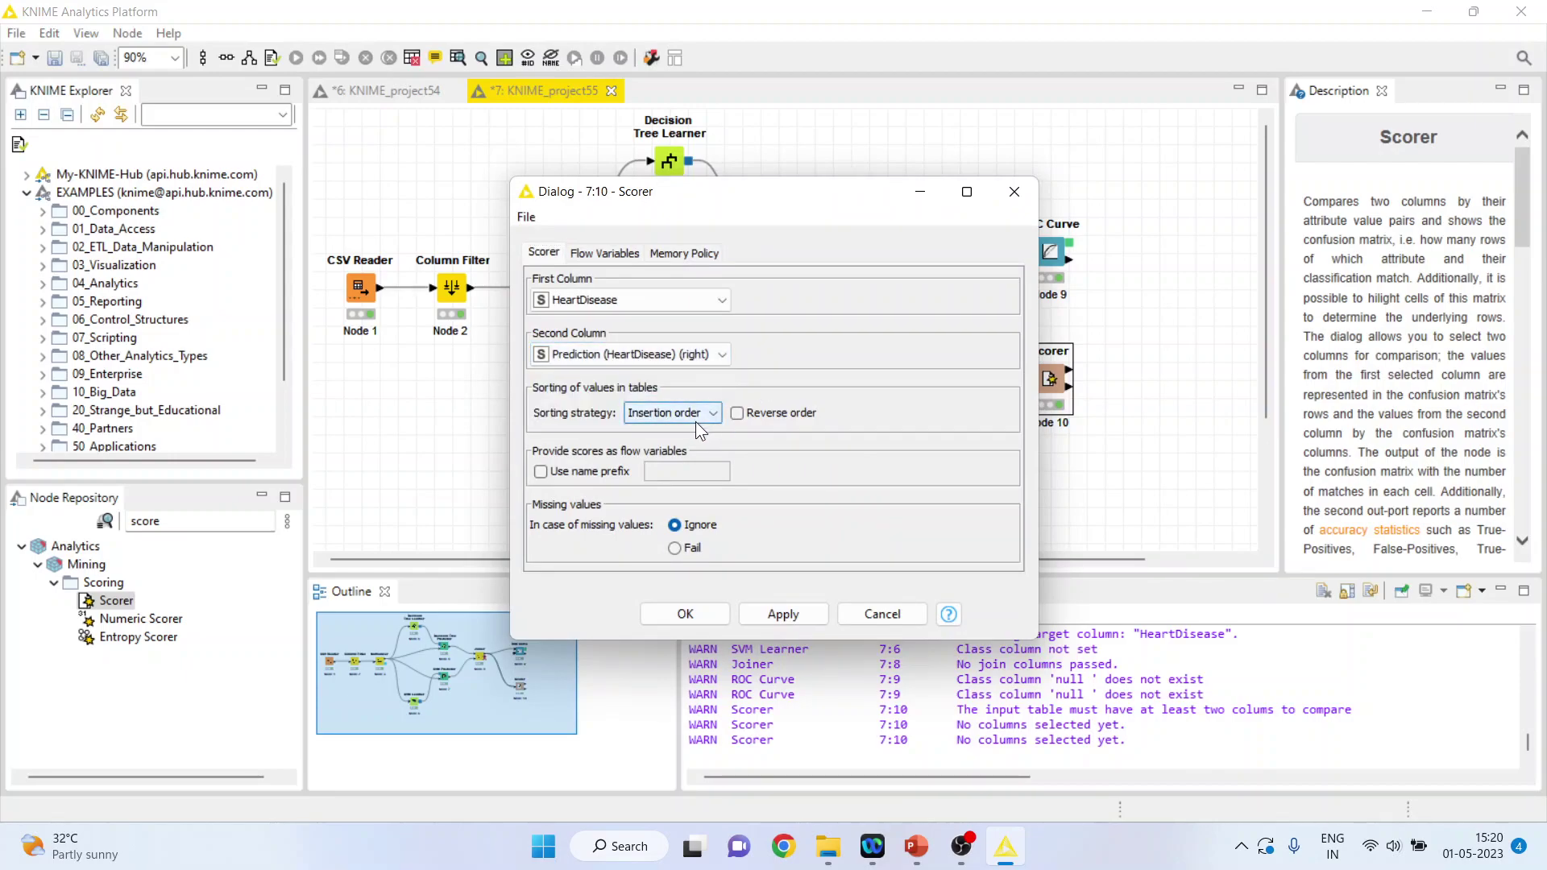
left_click(699, 615)
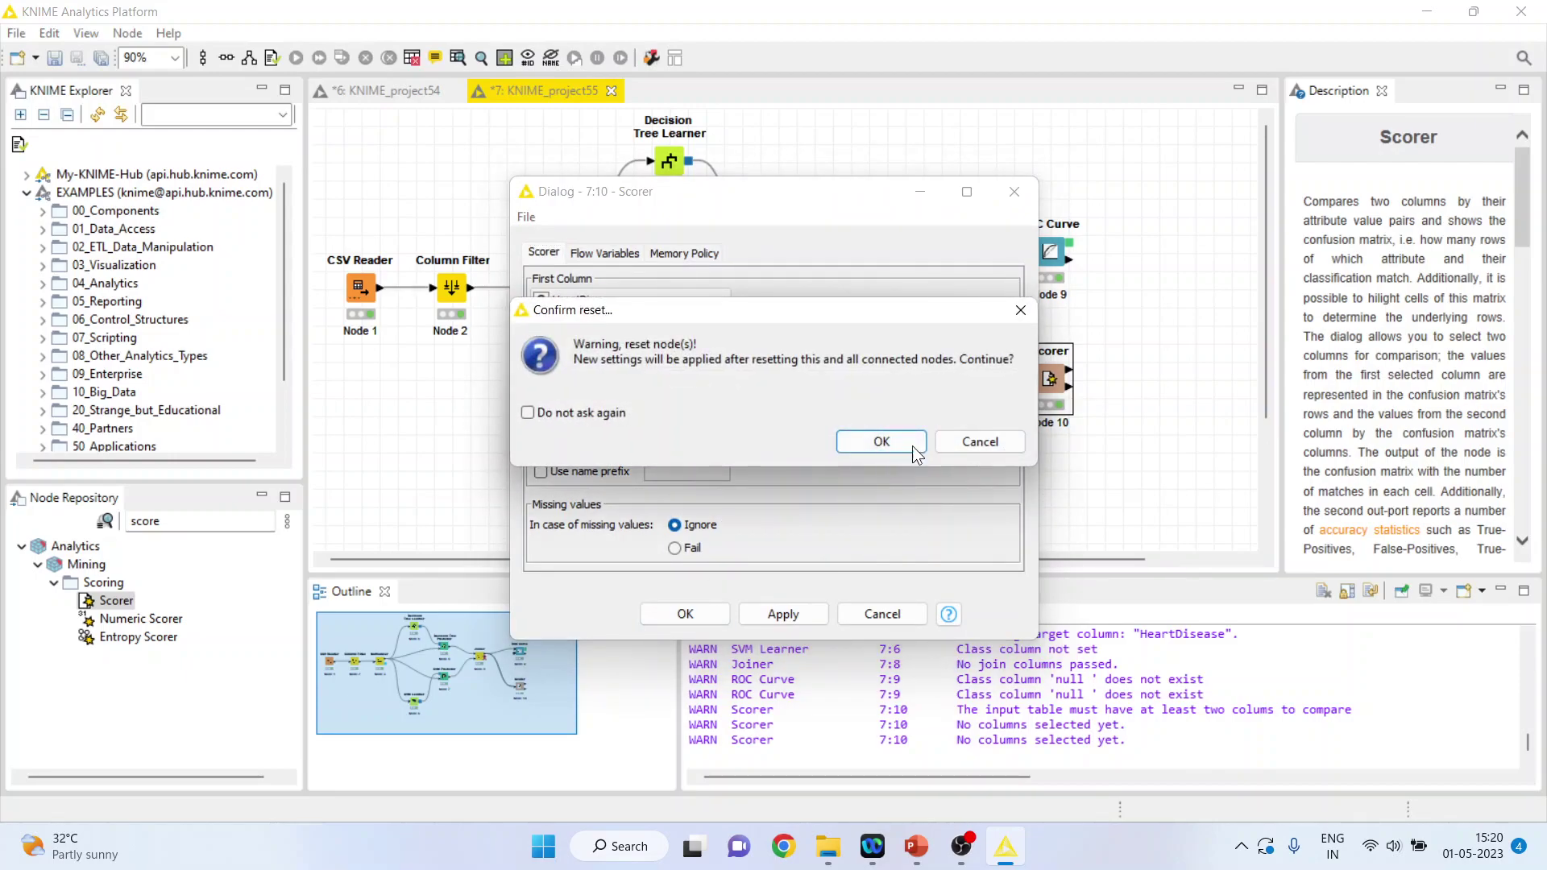
left_click(896, 443)
Step: Re-run the Scorer and check the matrix: 70.37% accuracy, 646 correct, 272 wrong
right_click(1051, 378)
left_click(1110, 330)
right_click(1052, 379)
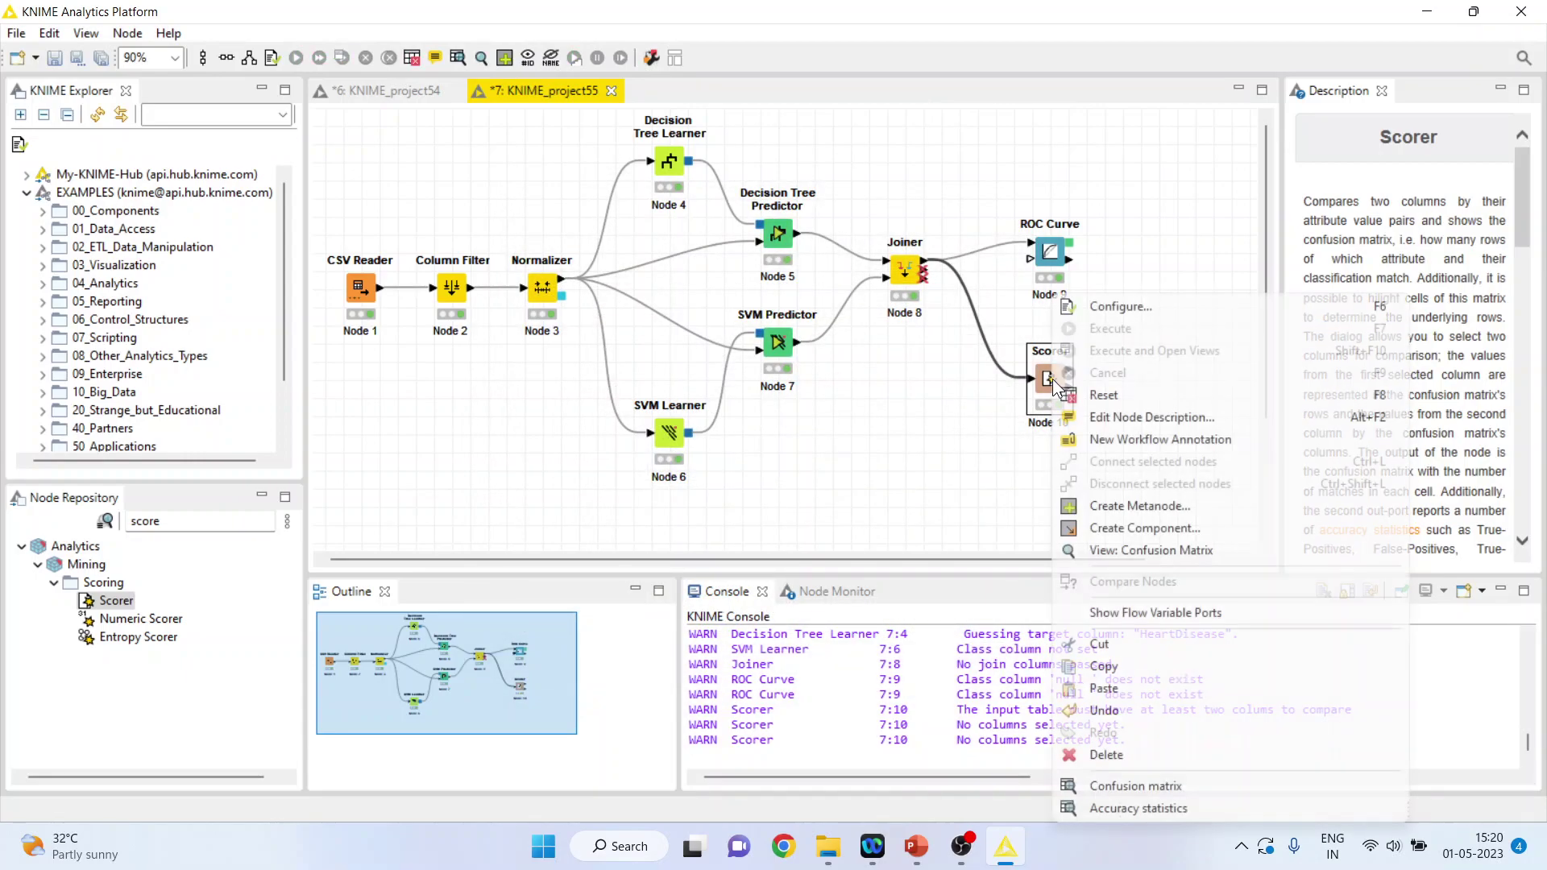
left_click(1124, 552)
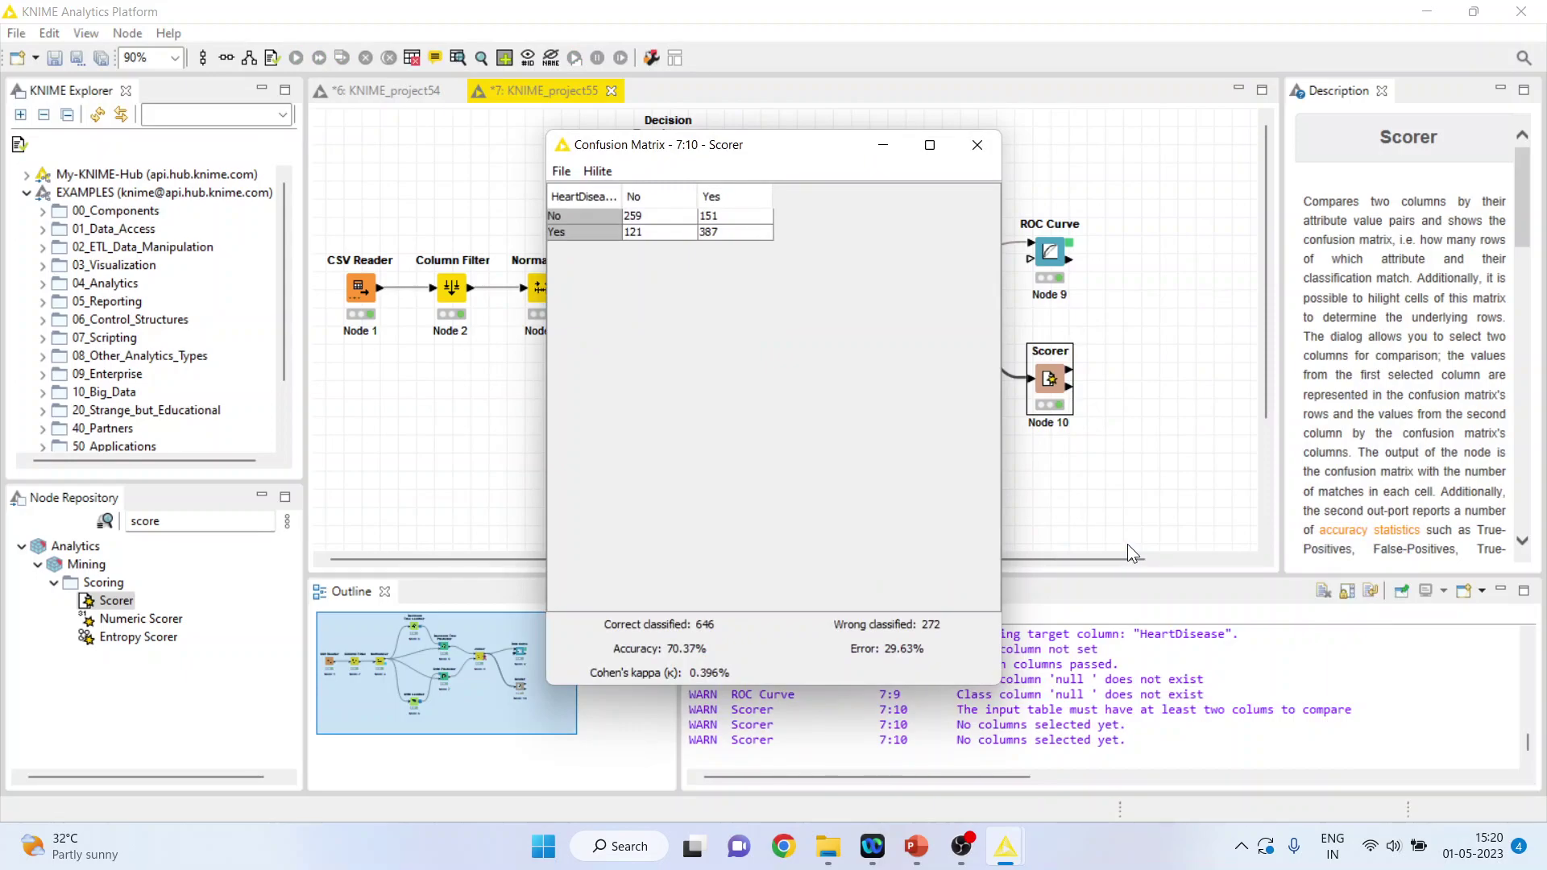
left_click(977, 146)
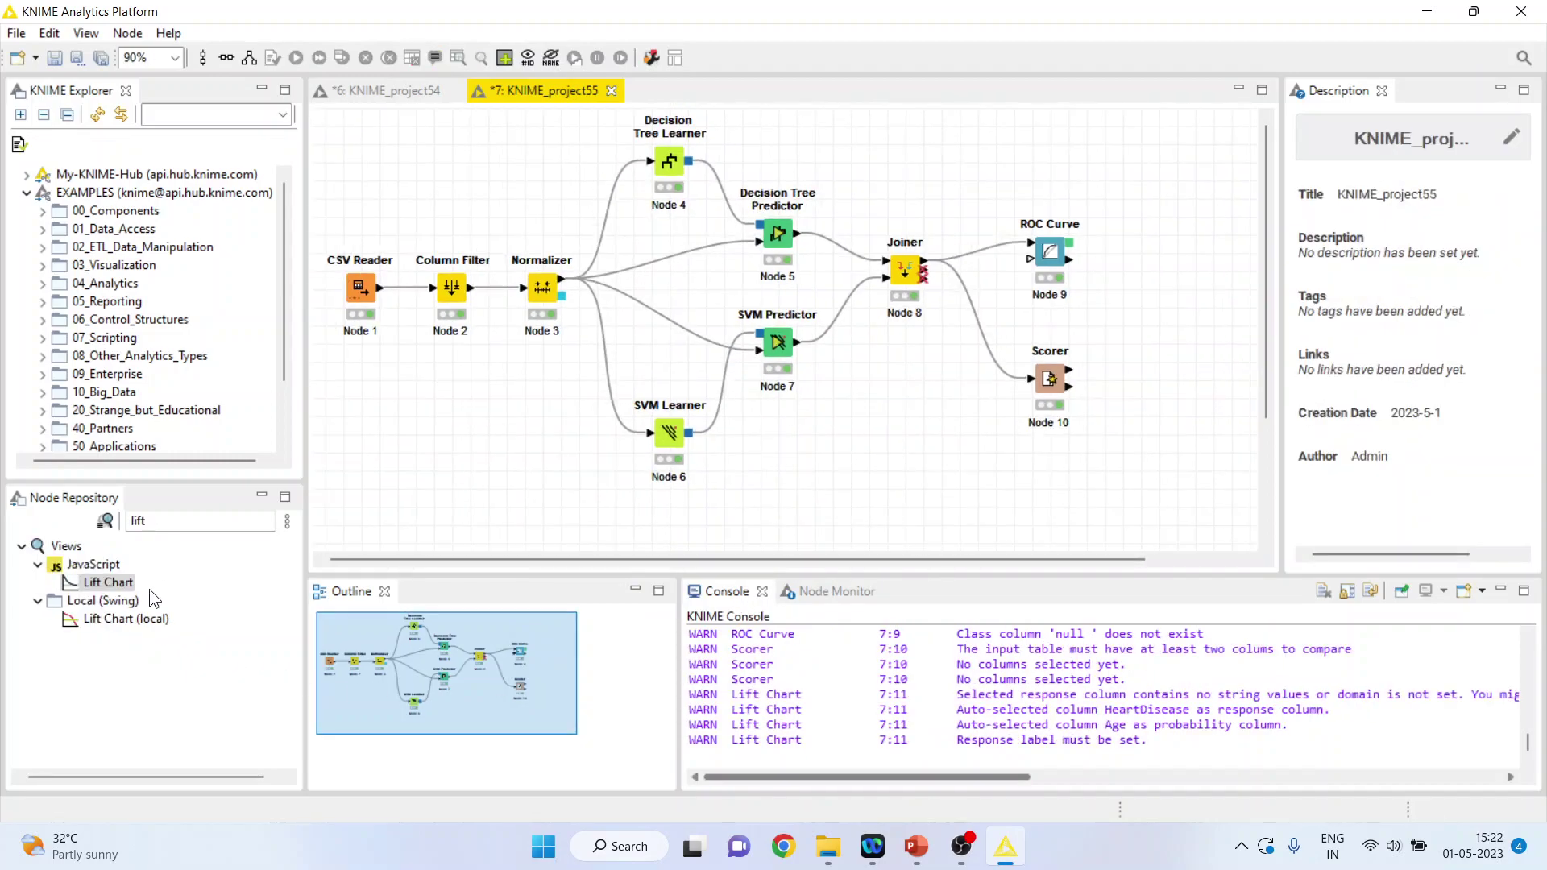
Step: Place a Lift Chart node below the Scorer and connect the Joiner output to it
left_click_drag(114, 591, 1050, 488)
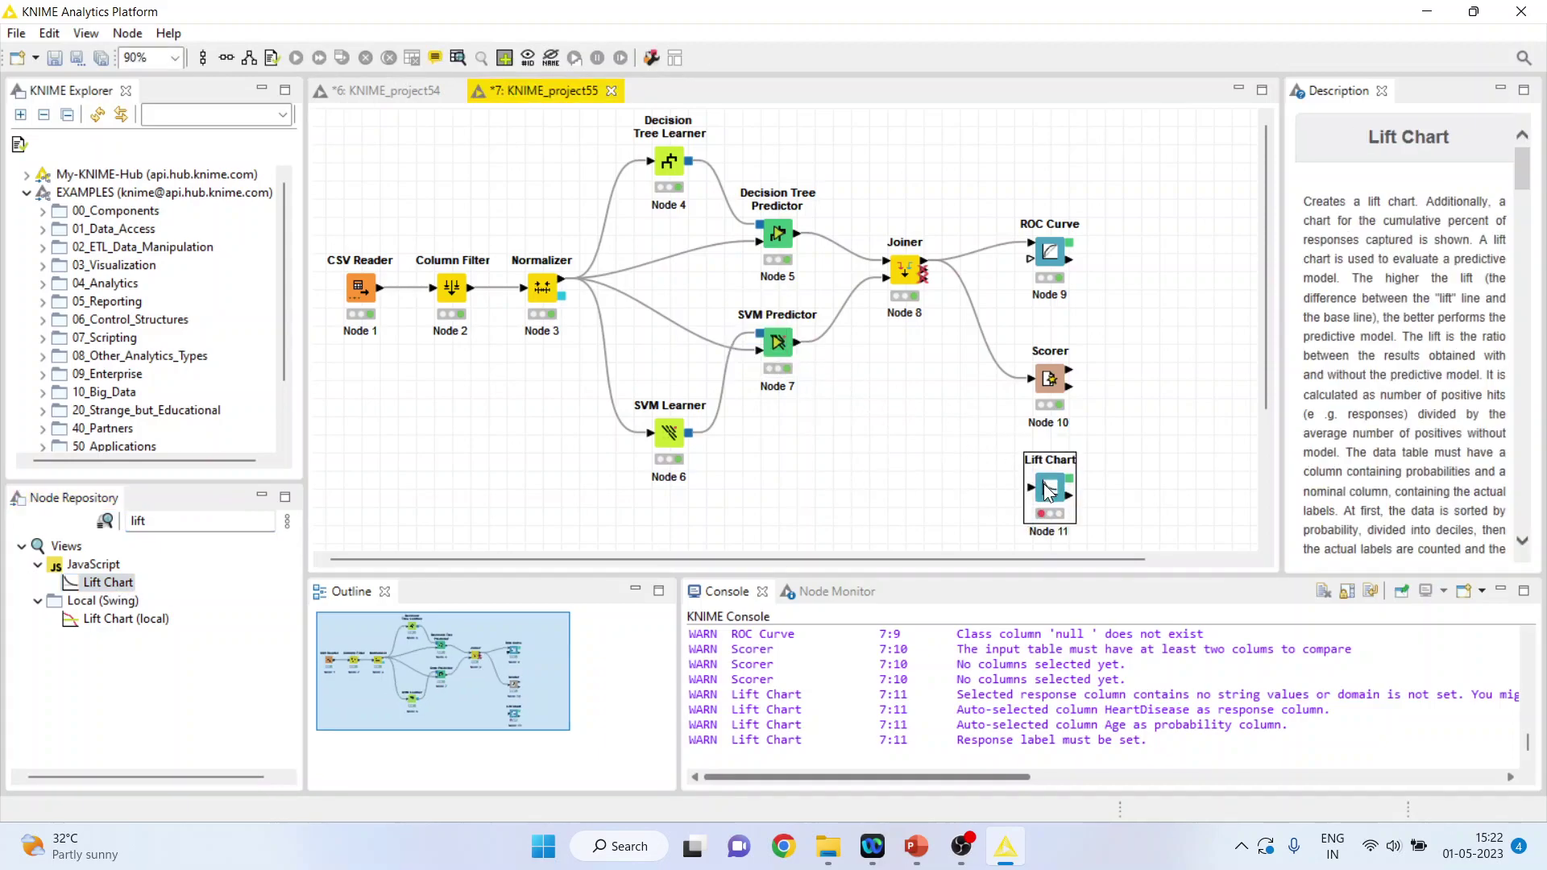
left_click_drag(926, 267, 1047, 493)
left_click(1046, 492)
Step: Configure the Lift Chart: response HeartDisease, probability P (HeartDisease=Yes), positive label Yes
right_click(1046, 483)
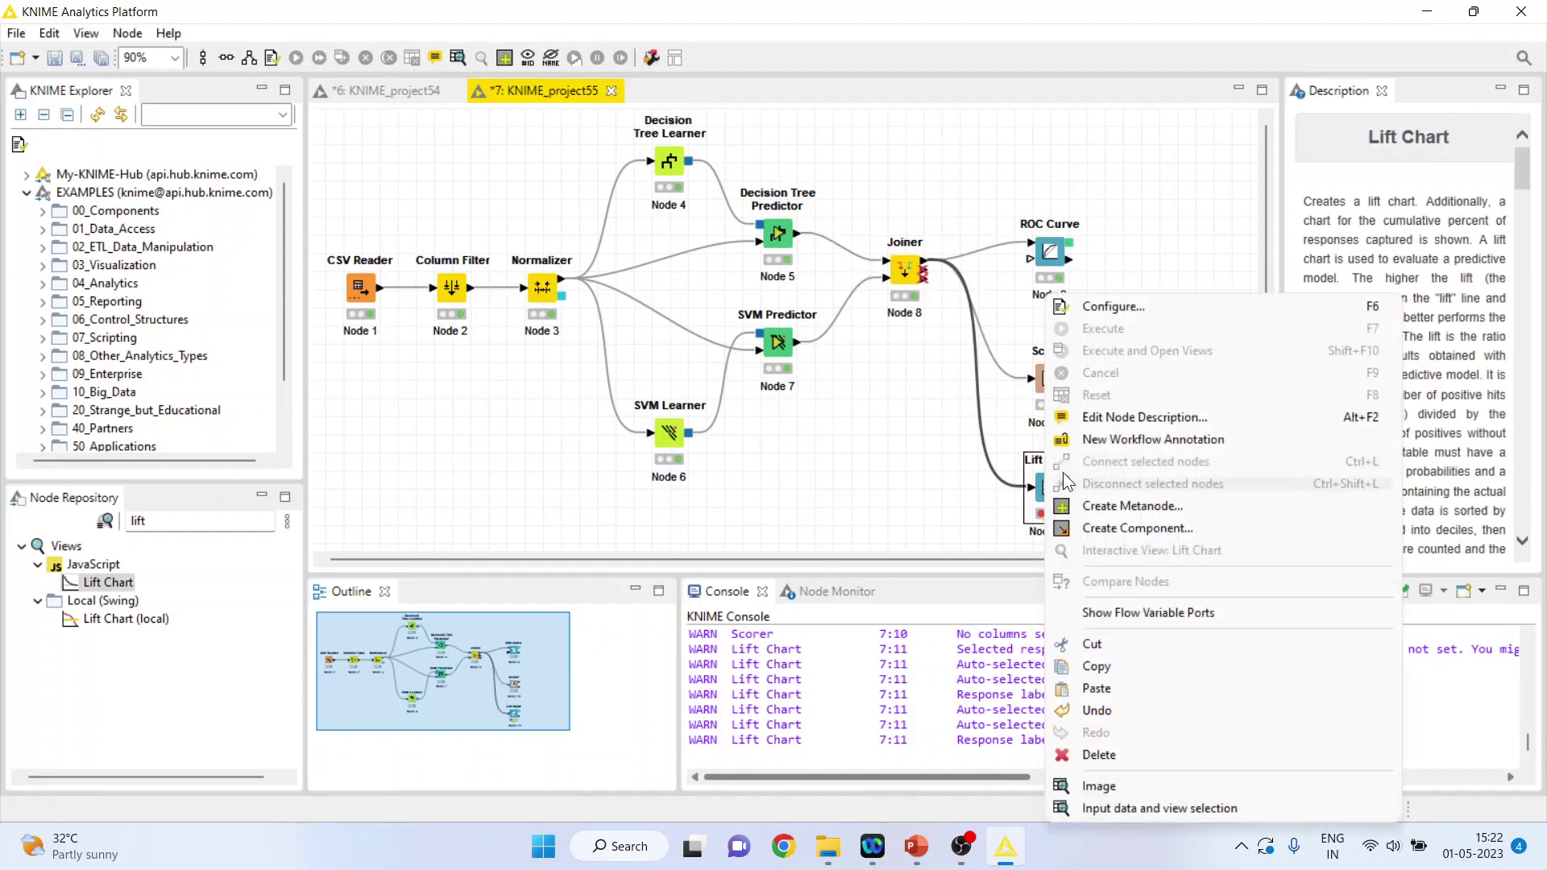
left_click(1130, 311)
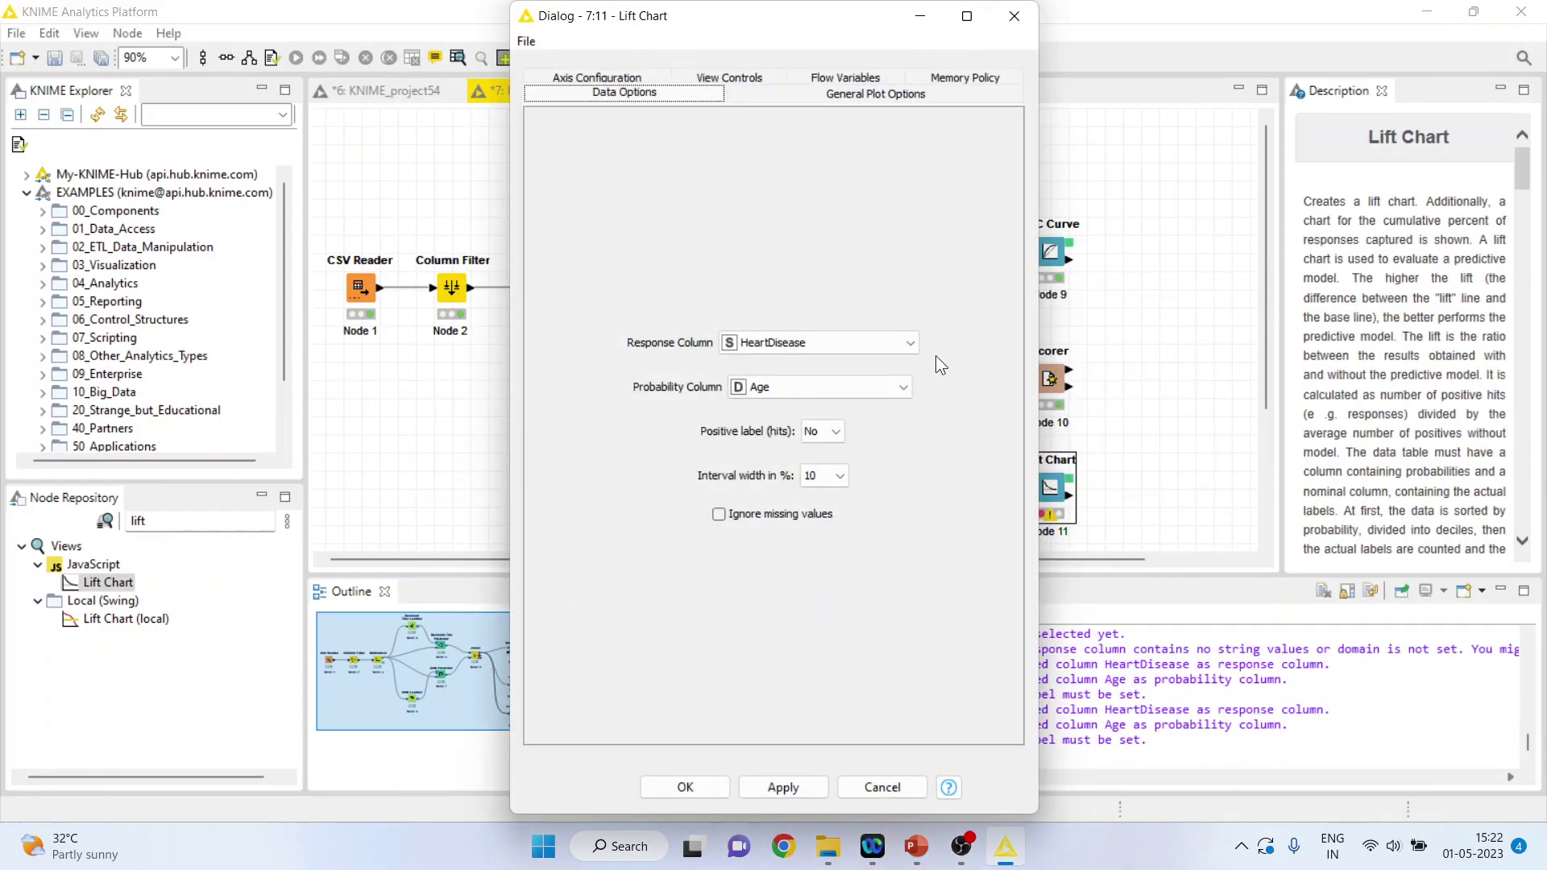
left_click(912, 338)
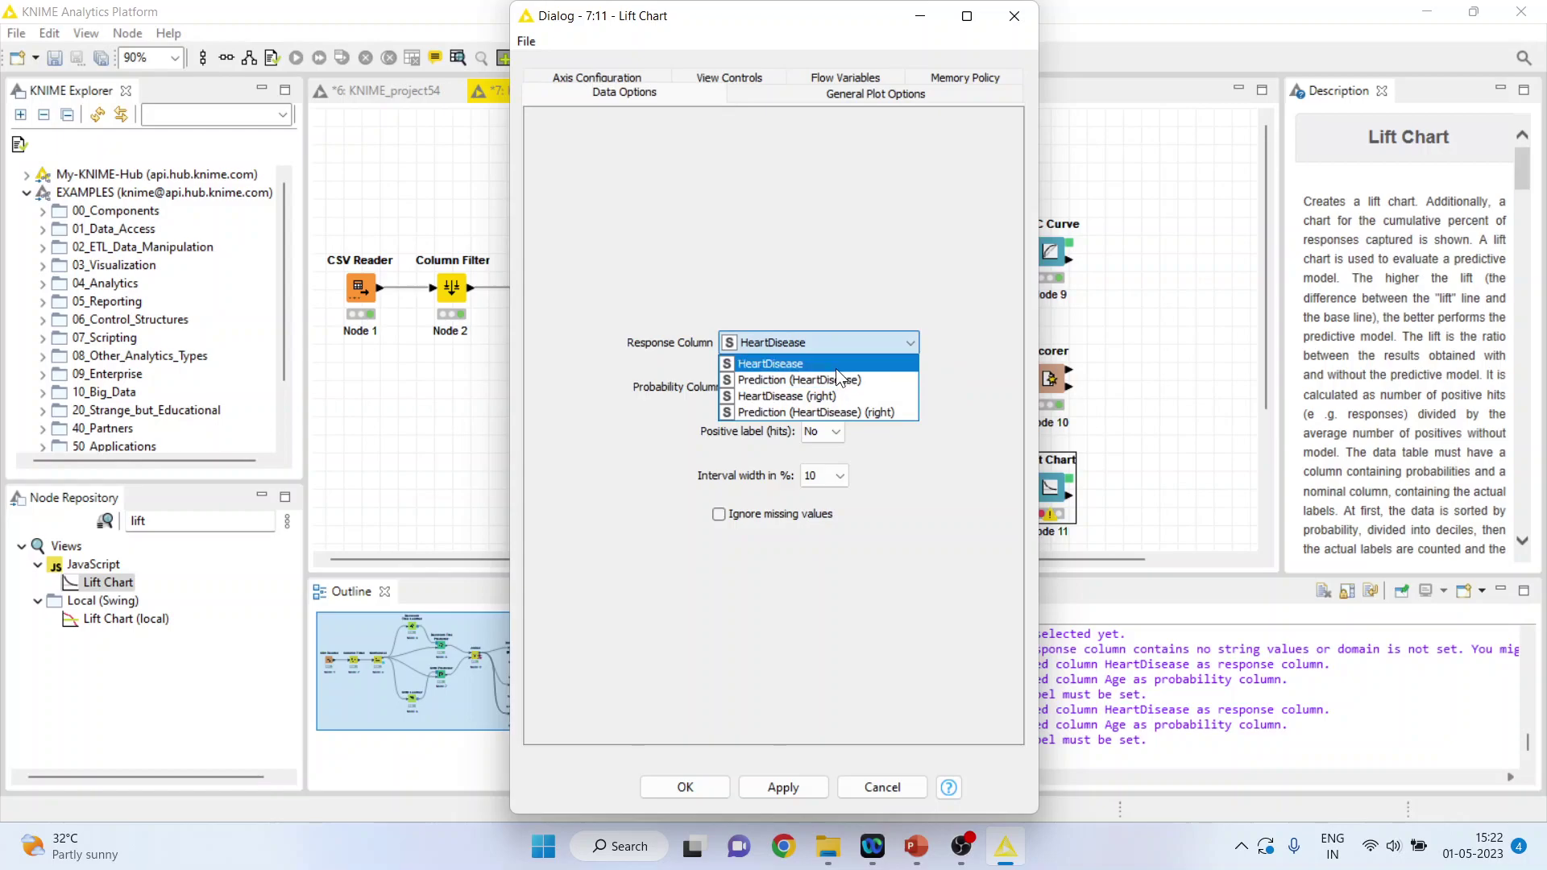
left_click(893, 395)
left_click(905, 383)
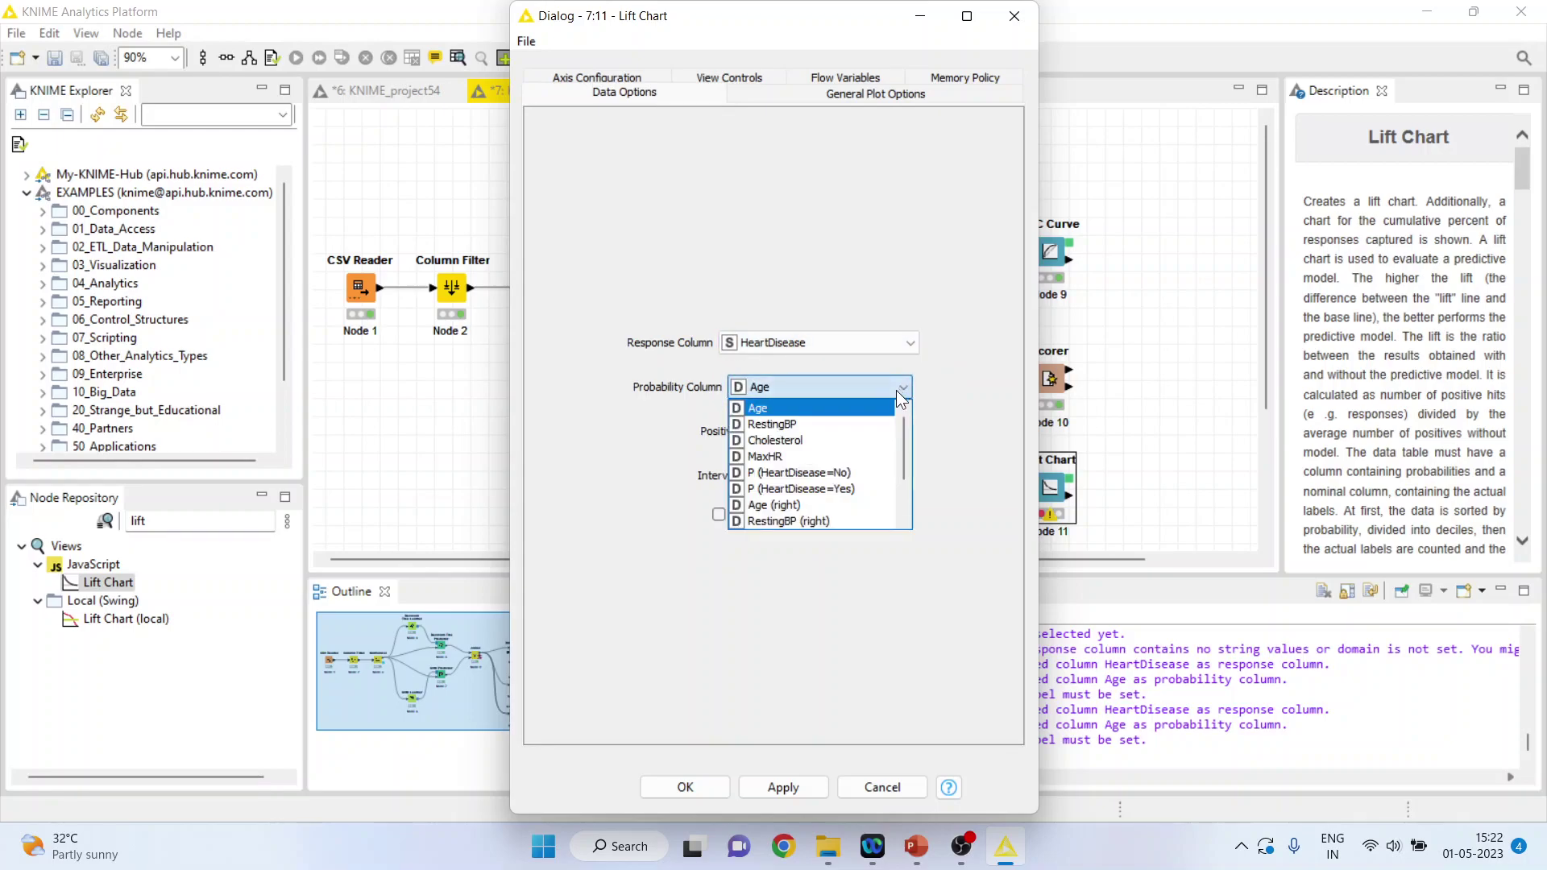
left_click(853, 490)
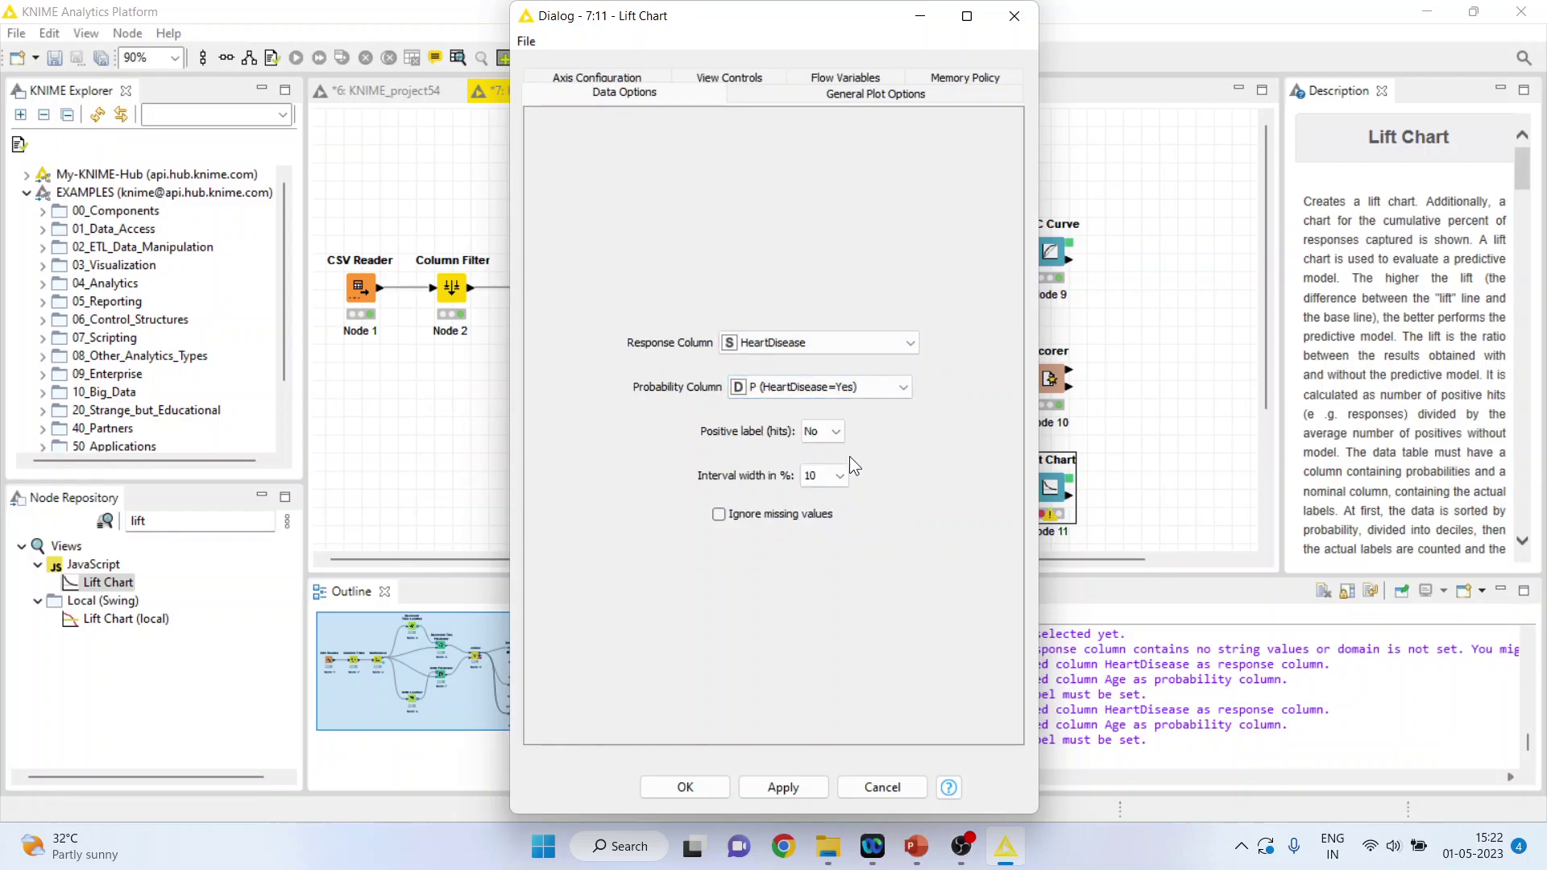
left_click(841, 433)
left_click(828, 473)
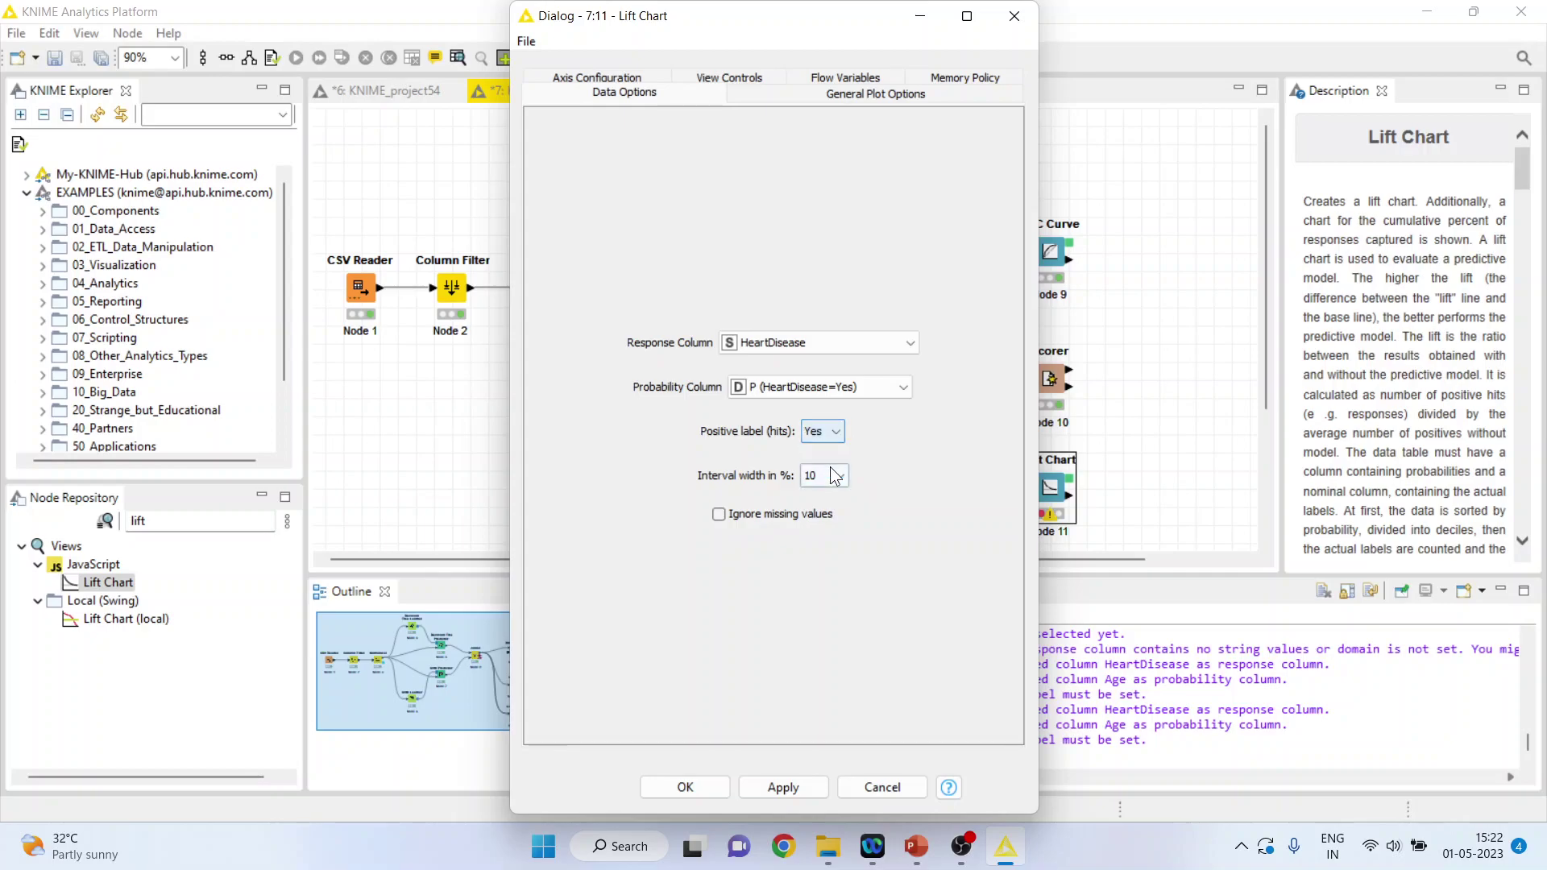
left_click(693, 785)
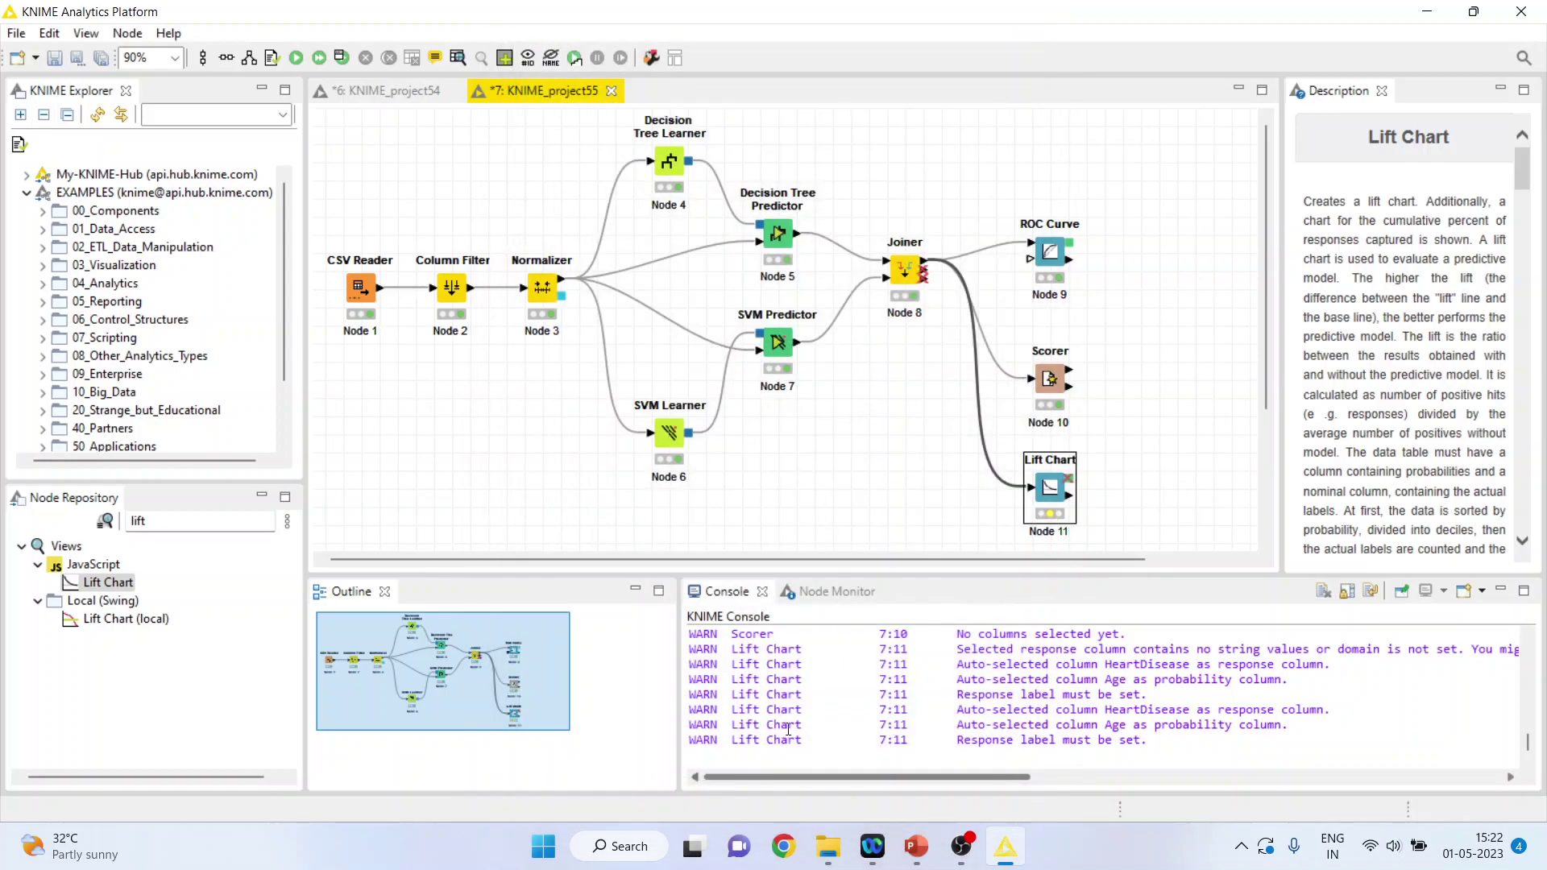
right_click(1048, 488)
Step: Enable the Lift Chart's image output in General Plot Options
left_click(1111, 308)
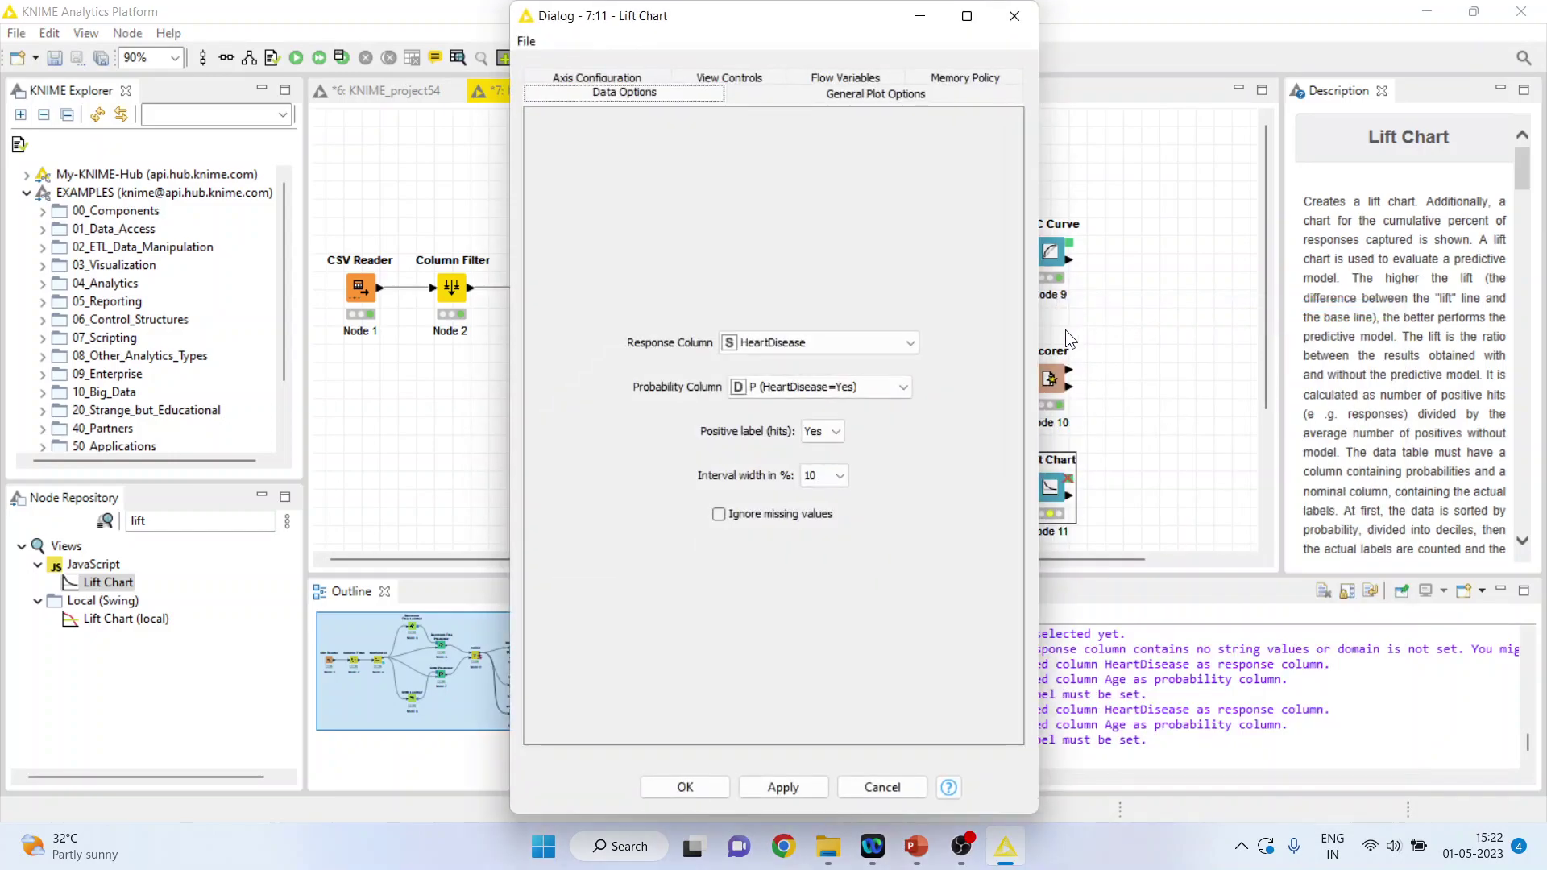
left_click(790, 96)
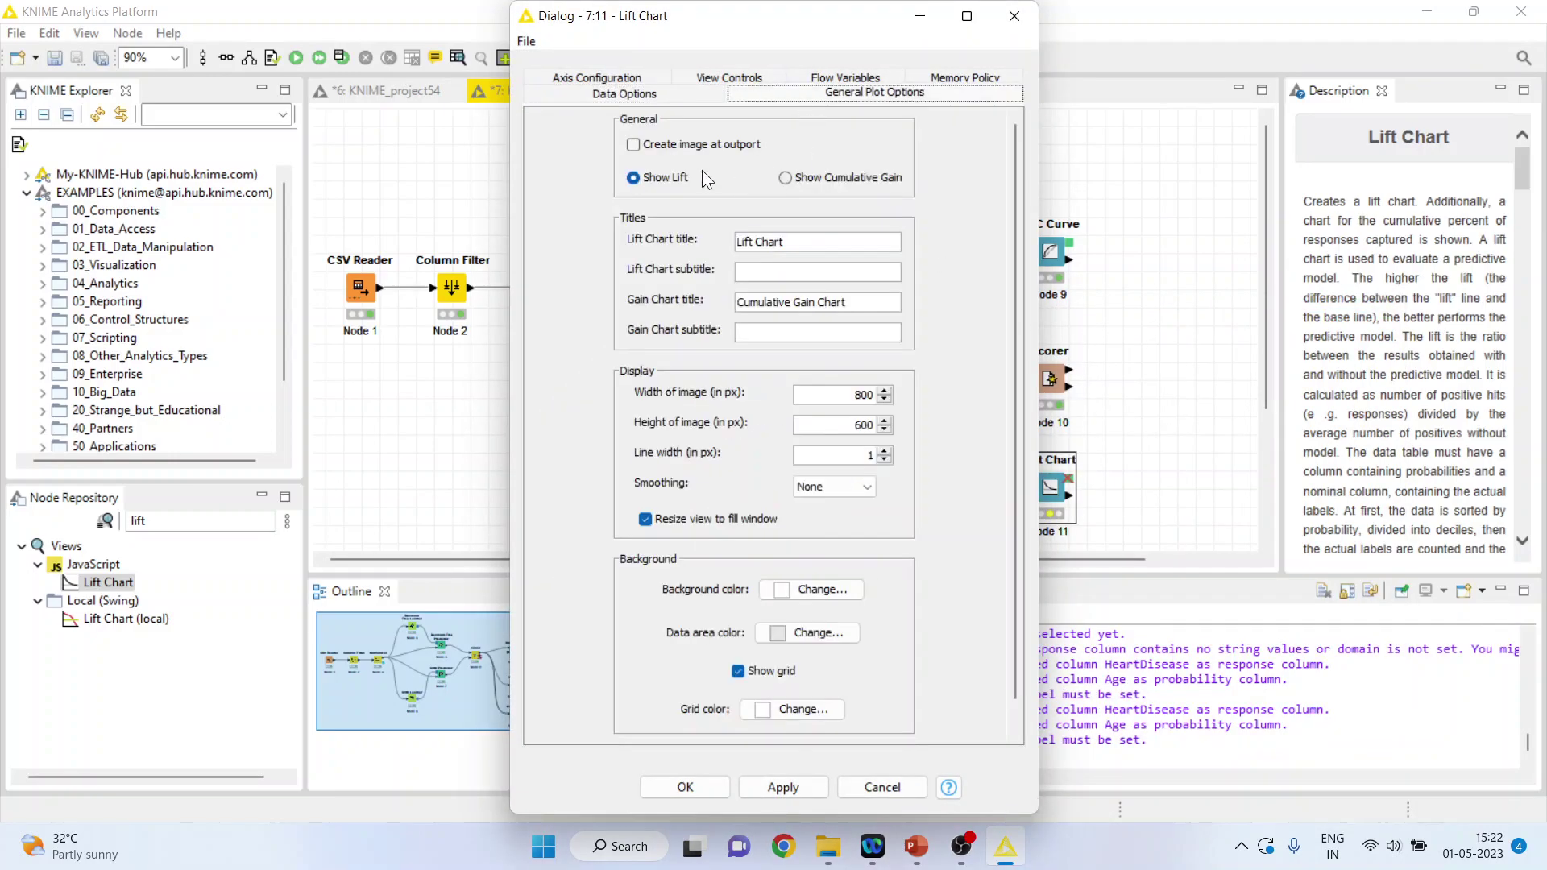
left_click(686, 787)
Step: Run the Lift Chart and review its image, lift from 1.8 against a 1.0 baseline
right_click(1048, 496)
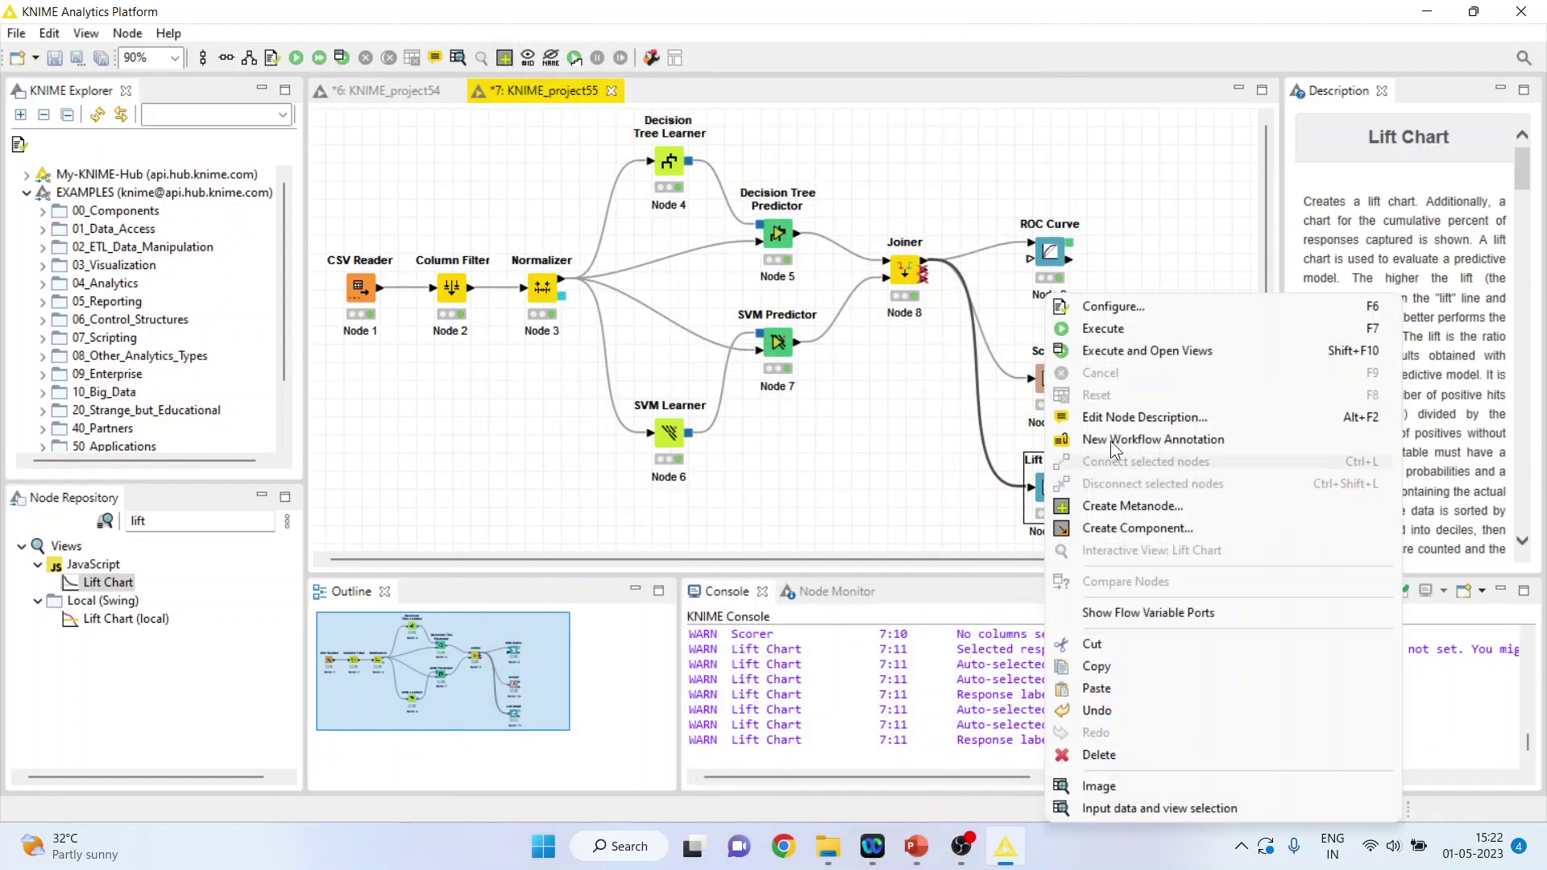
left_click(1115, 329)
right_click(1051, 486)
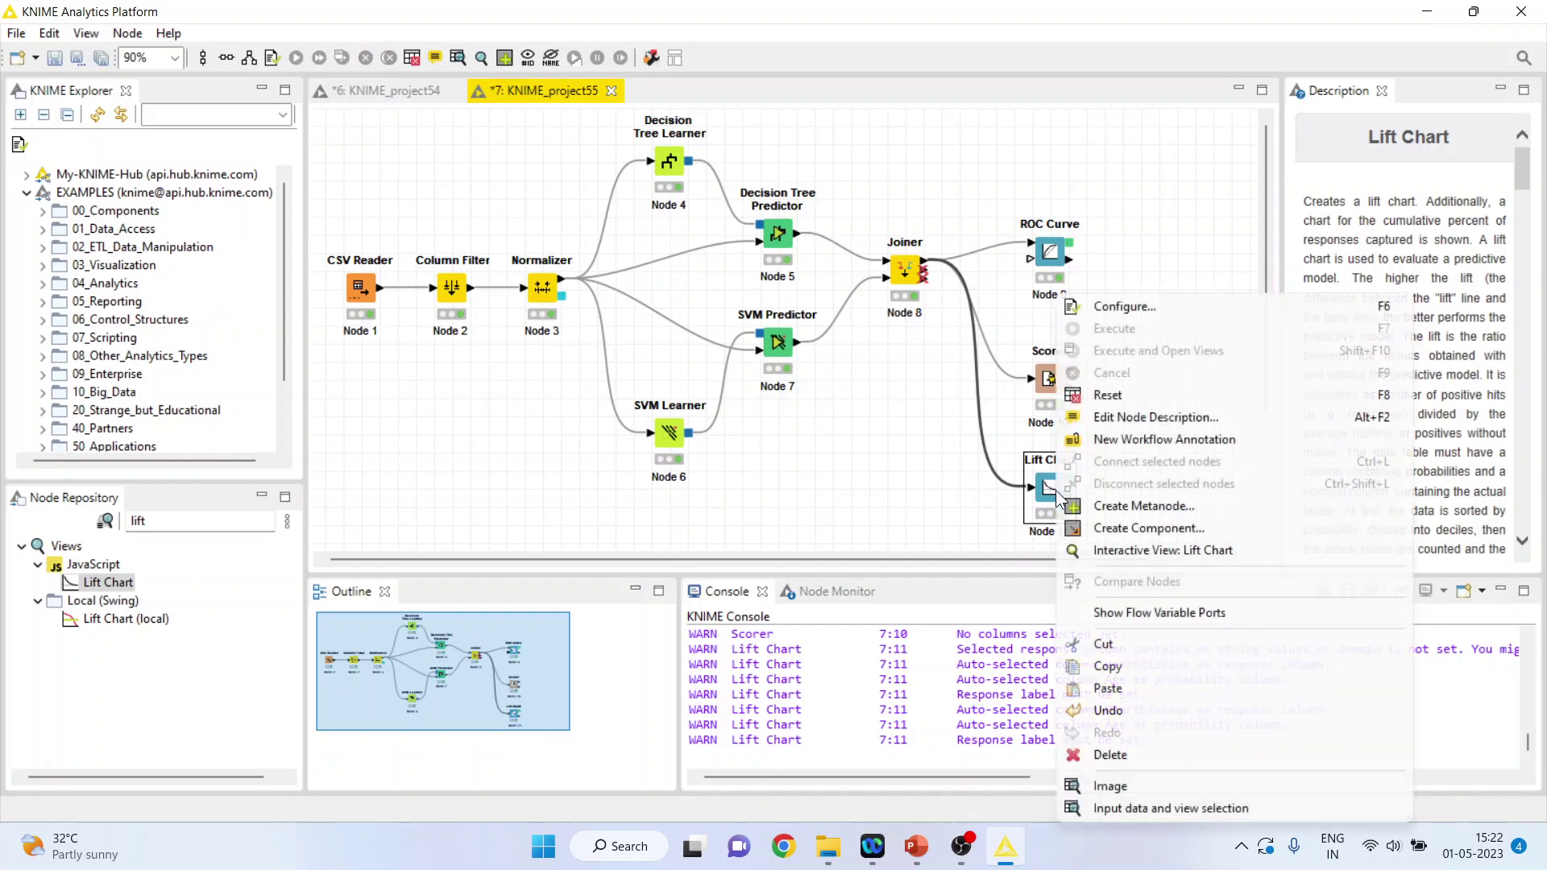
left_click(1121, 788)
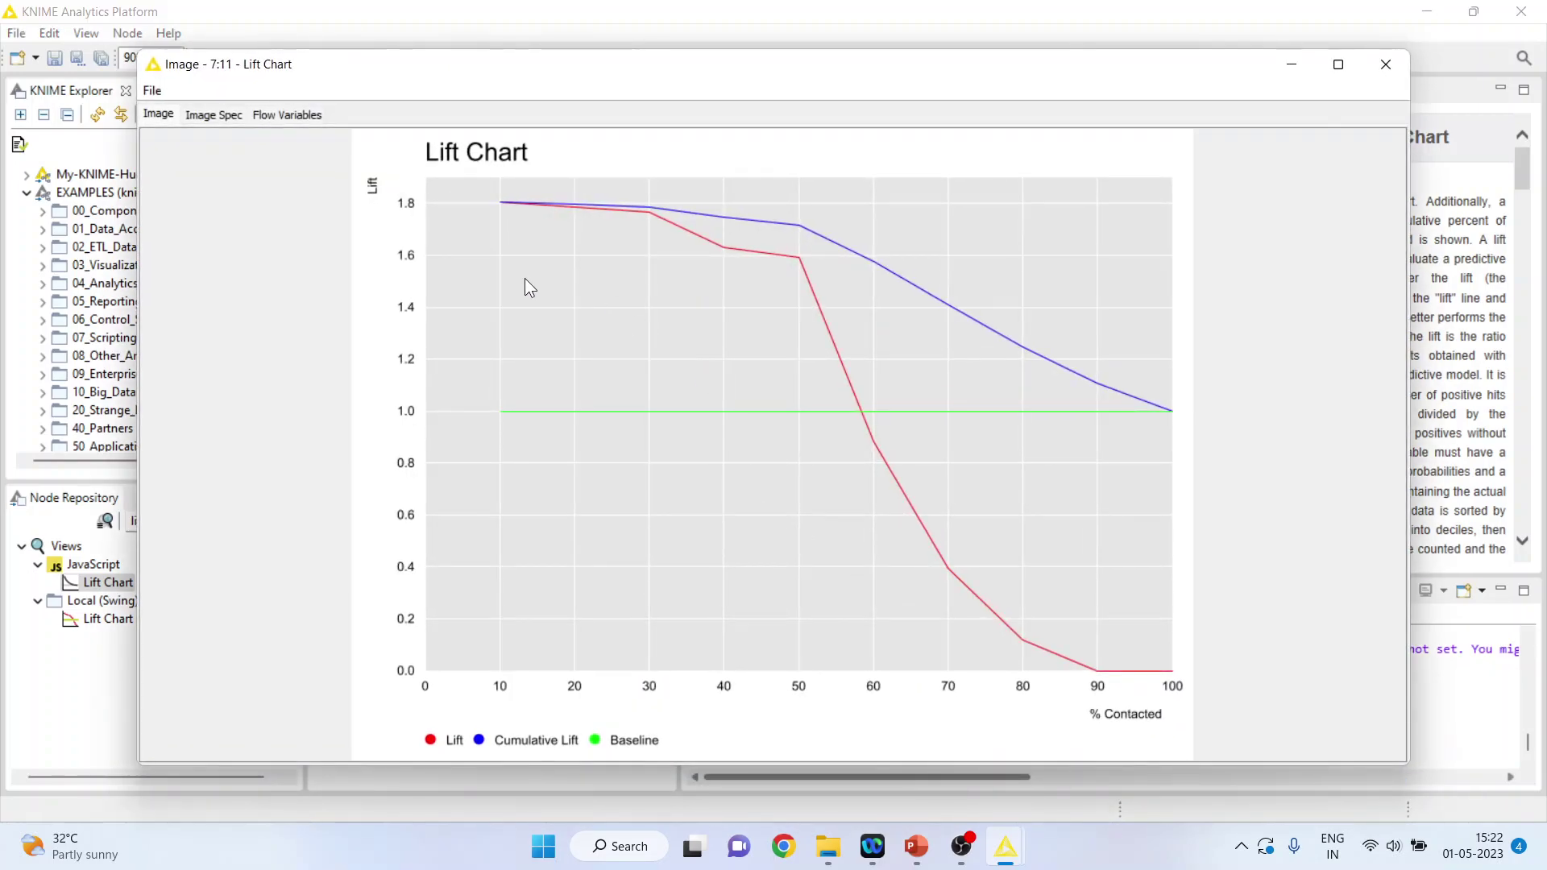
left_click(1374, 72)
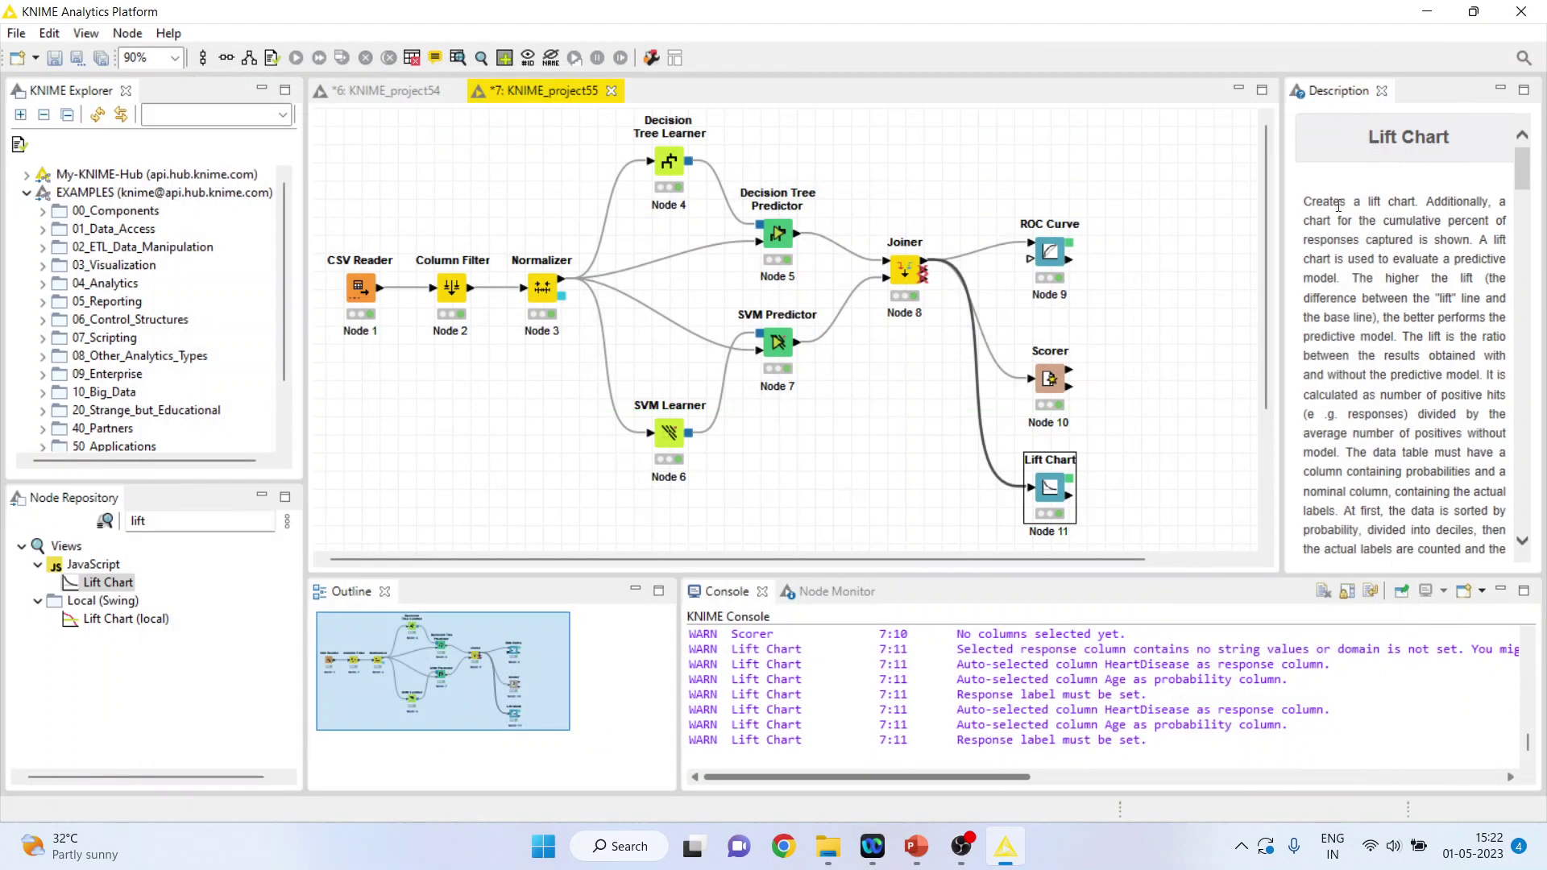
Step: Switch the Lift Chart probability column to P (HeartDisease=Yes) (right), accepting the reset
right_click(1056, 487)
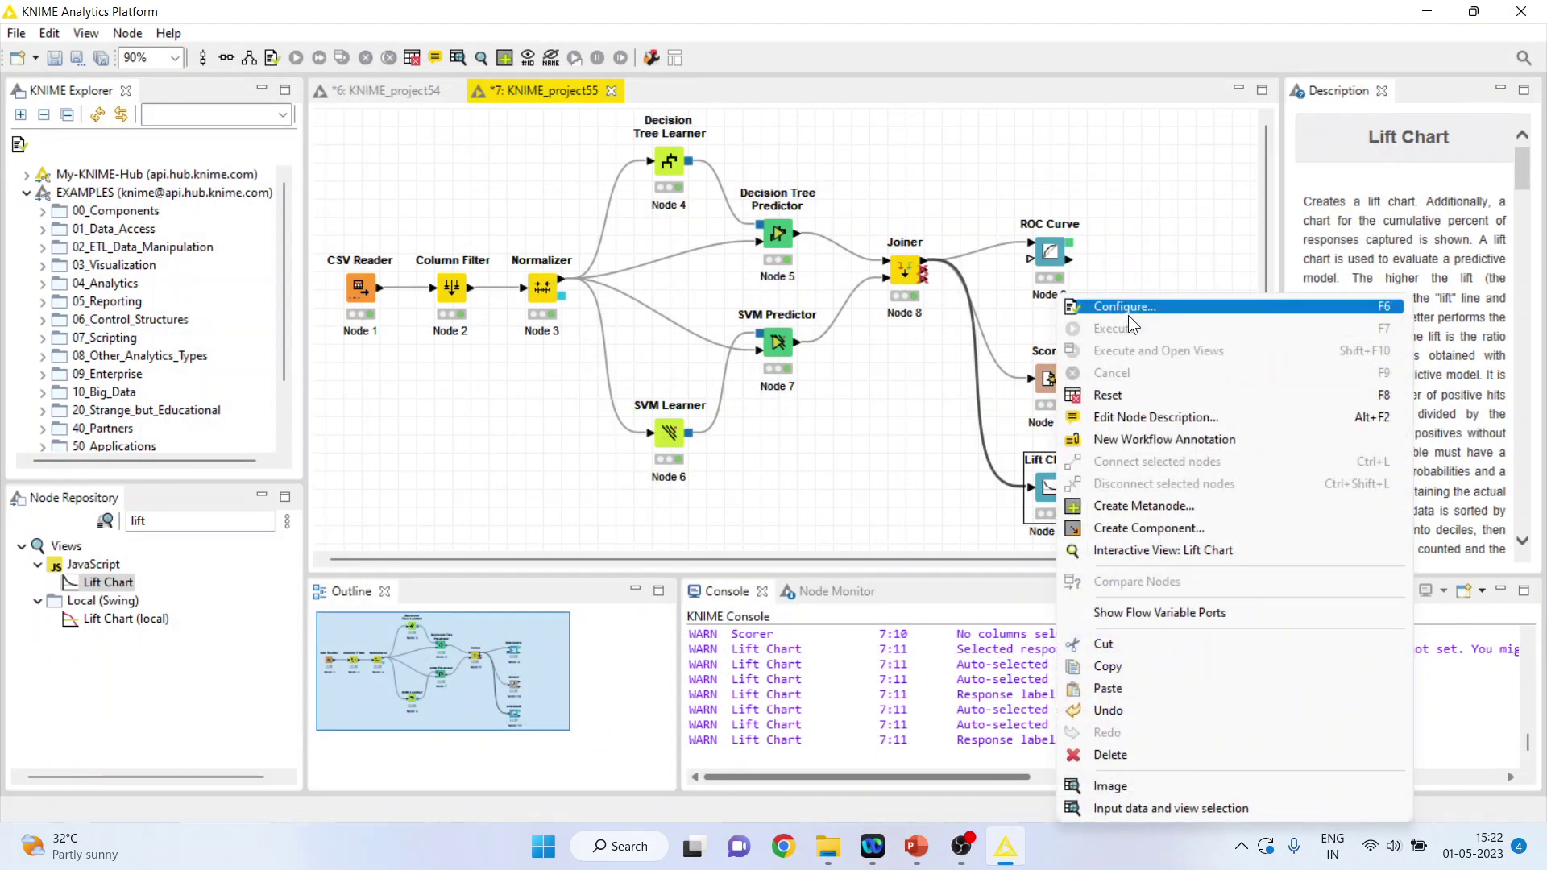
left_click(1128, 309)
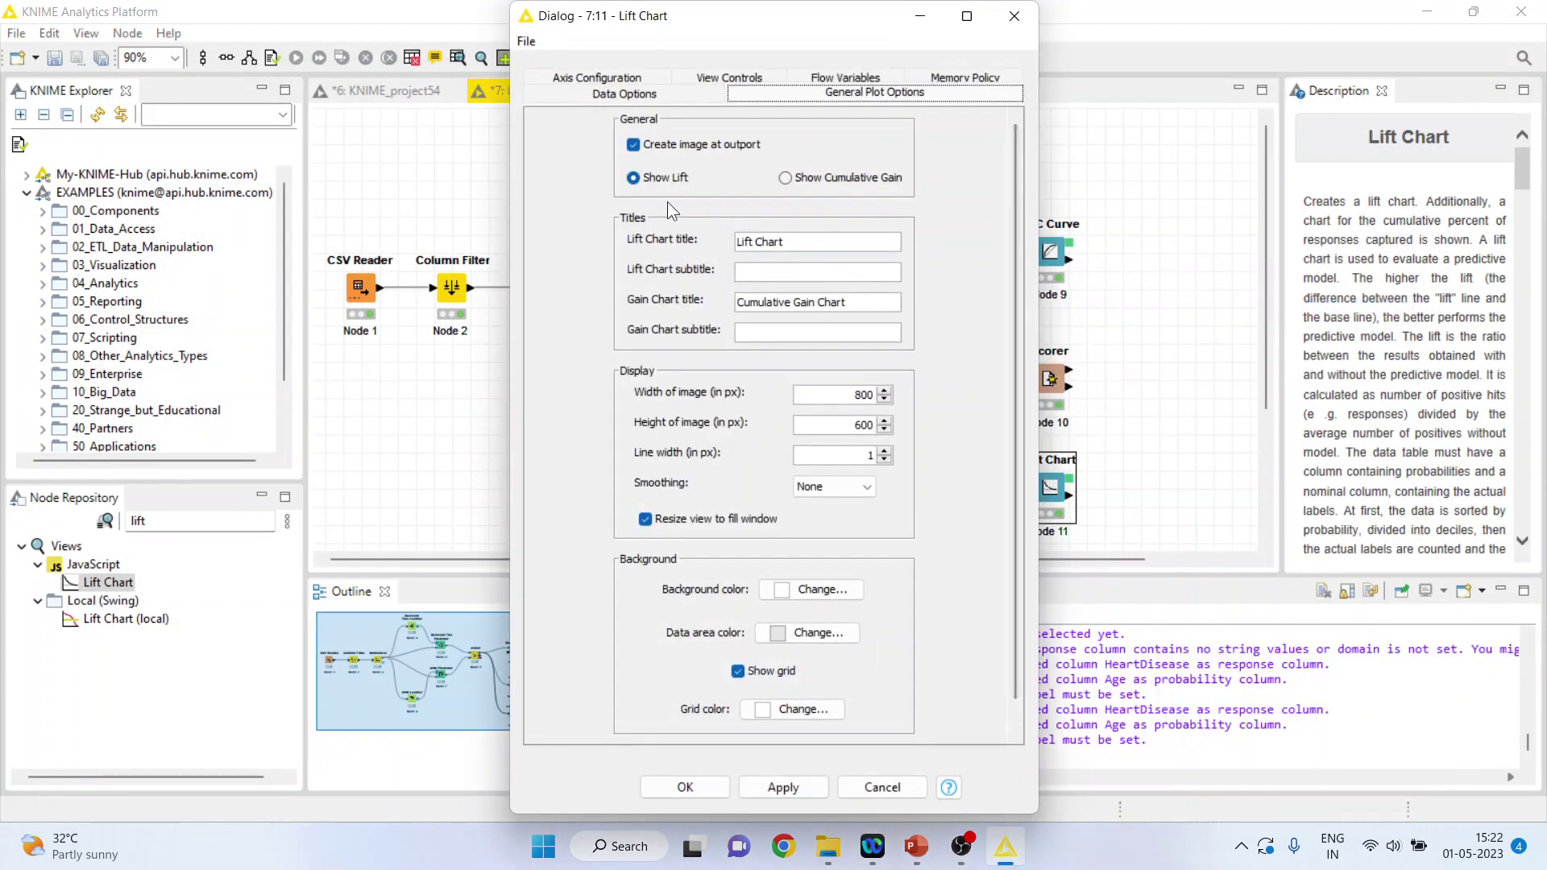
left_click(623, 94)
left_click(904, 388)
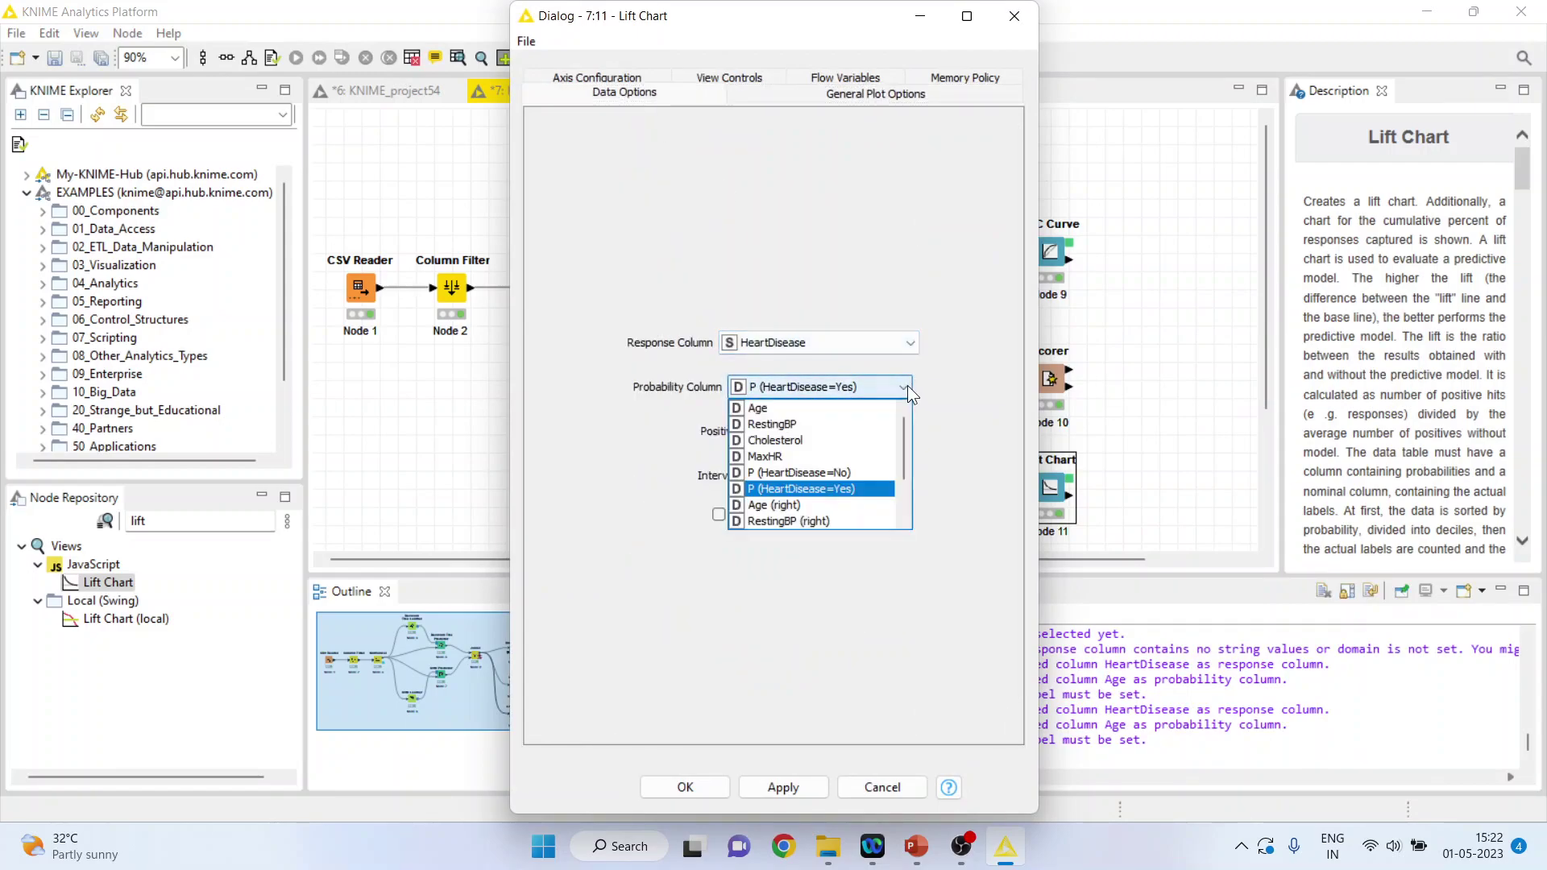
left_click_drag(905, 456, 908, 520)
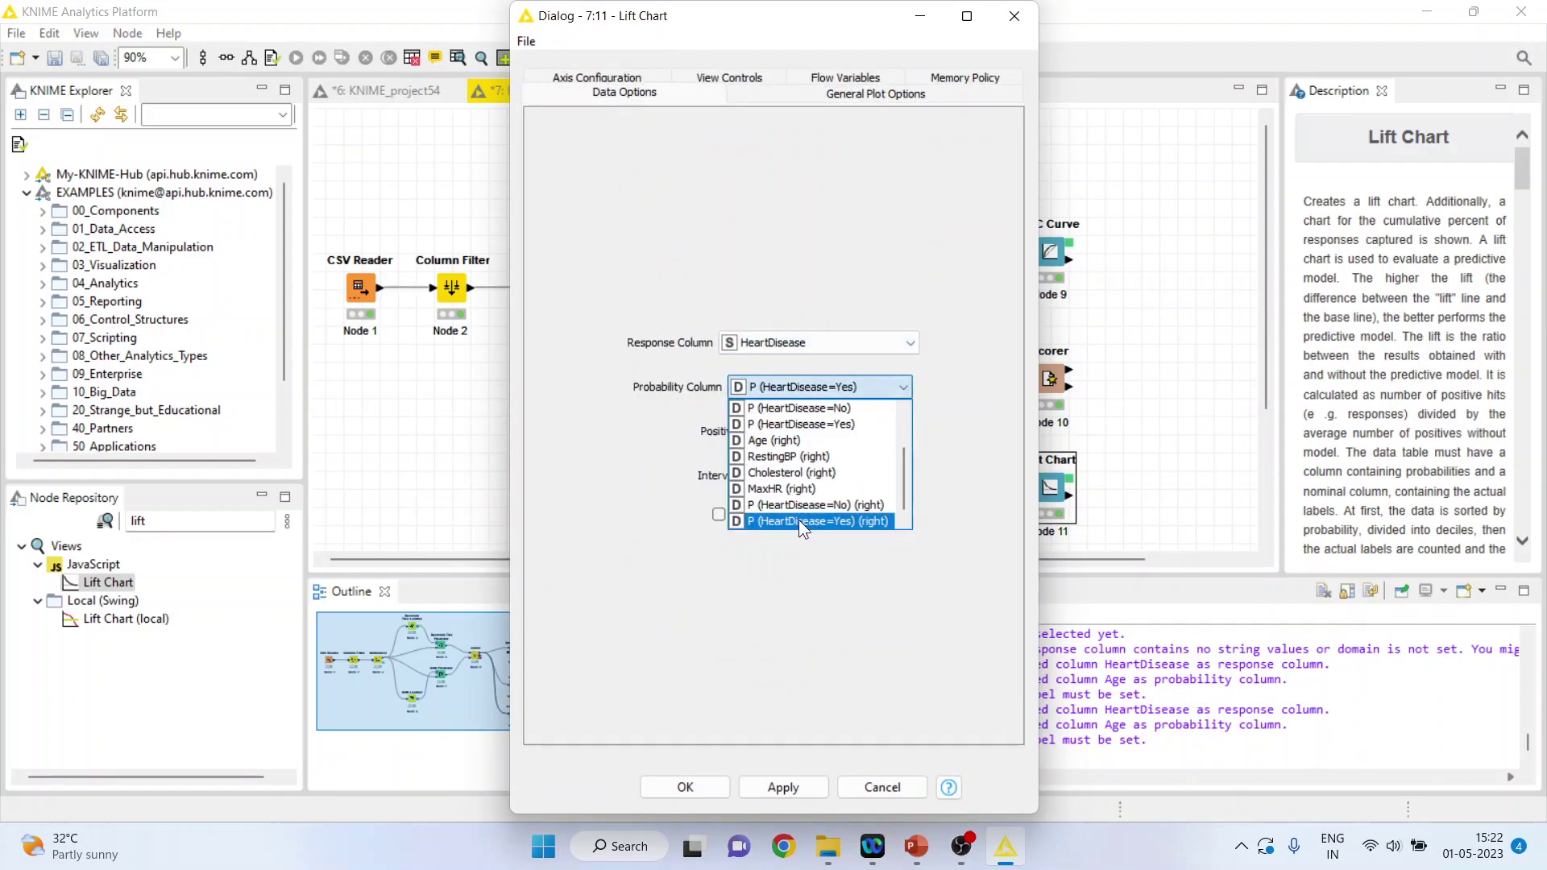
left_click(820, 521)
left_click(699, 782)
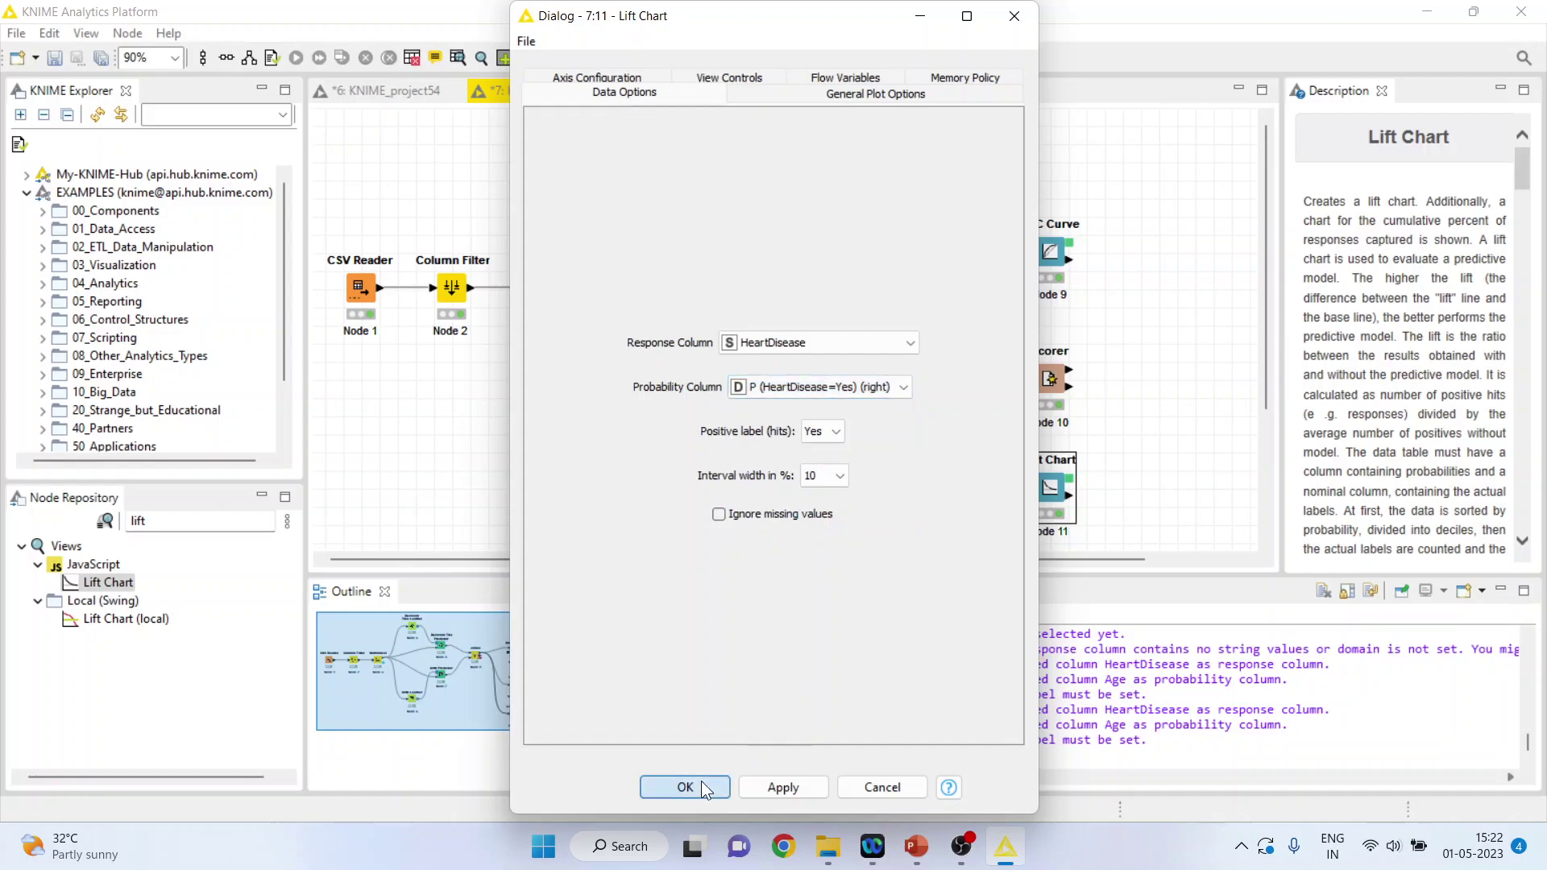
left_click(881, 442)
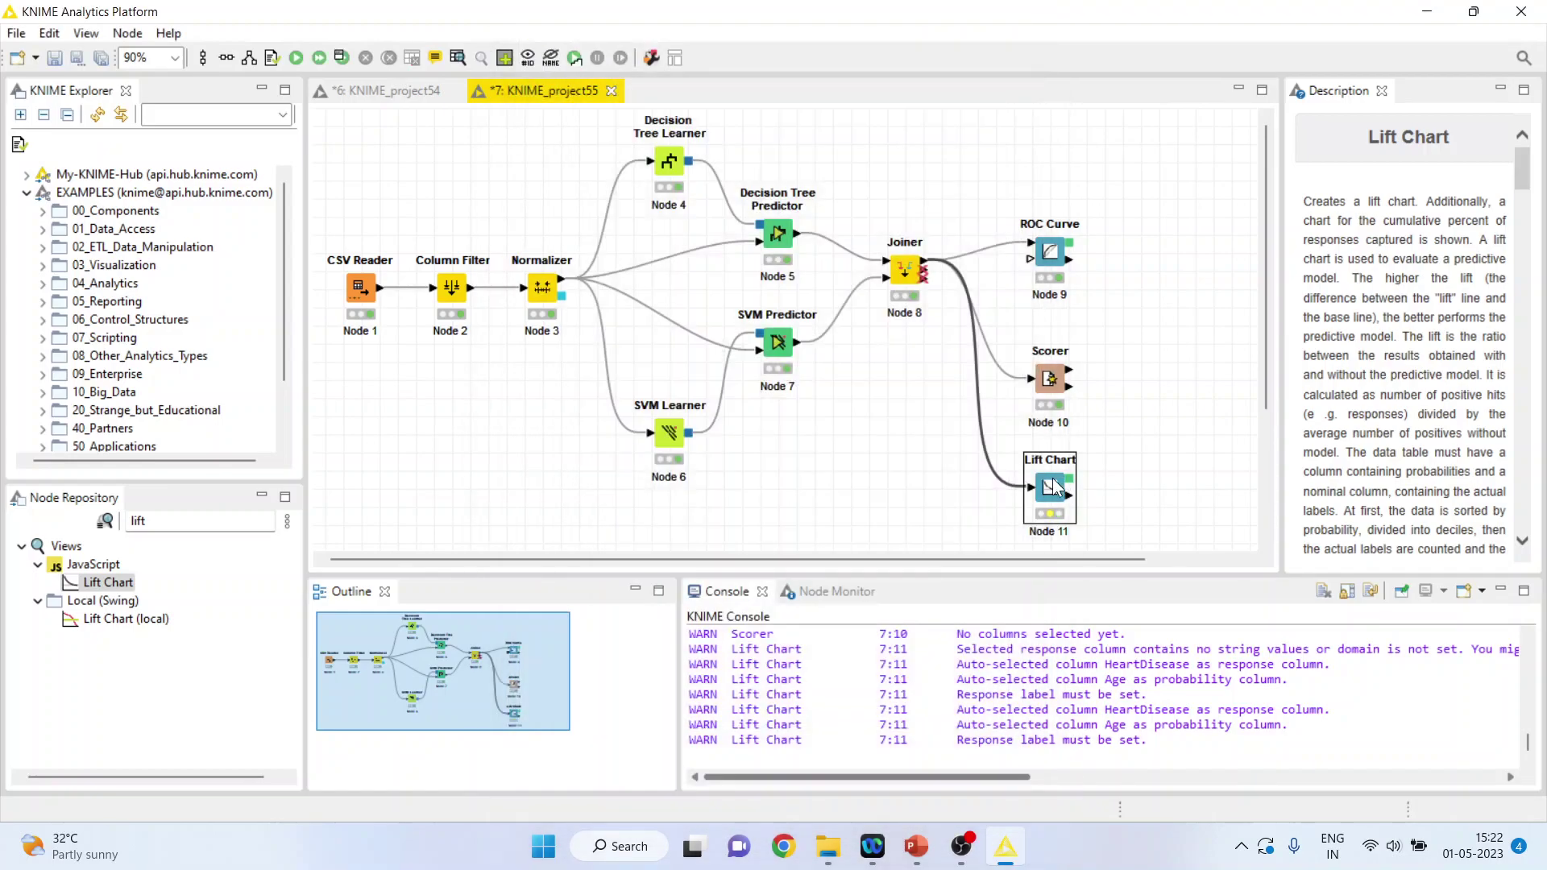
Step: Re-run the Lift Chart and view its image, lift falling from about 1.65 to 0.3
right_click(1053, 489)
left_click(1112, 328)
right_click(1050, 492)
left_click(1144, 782)
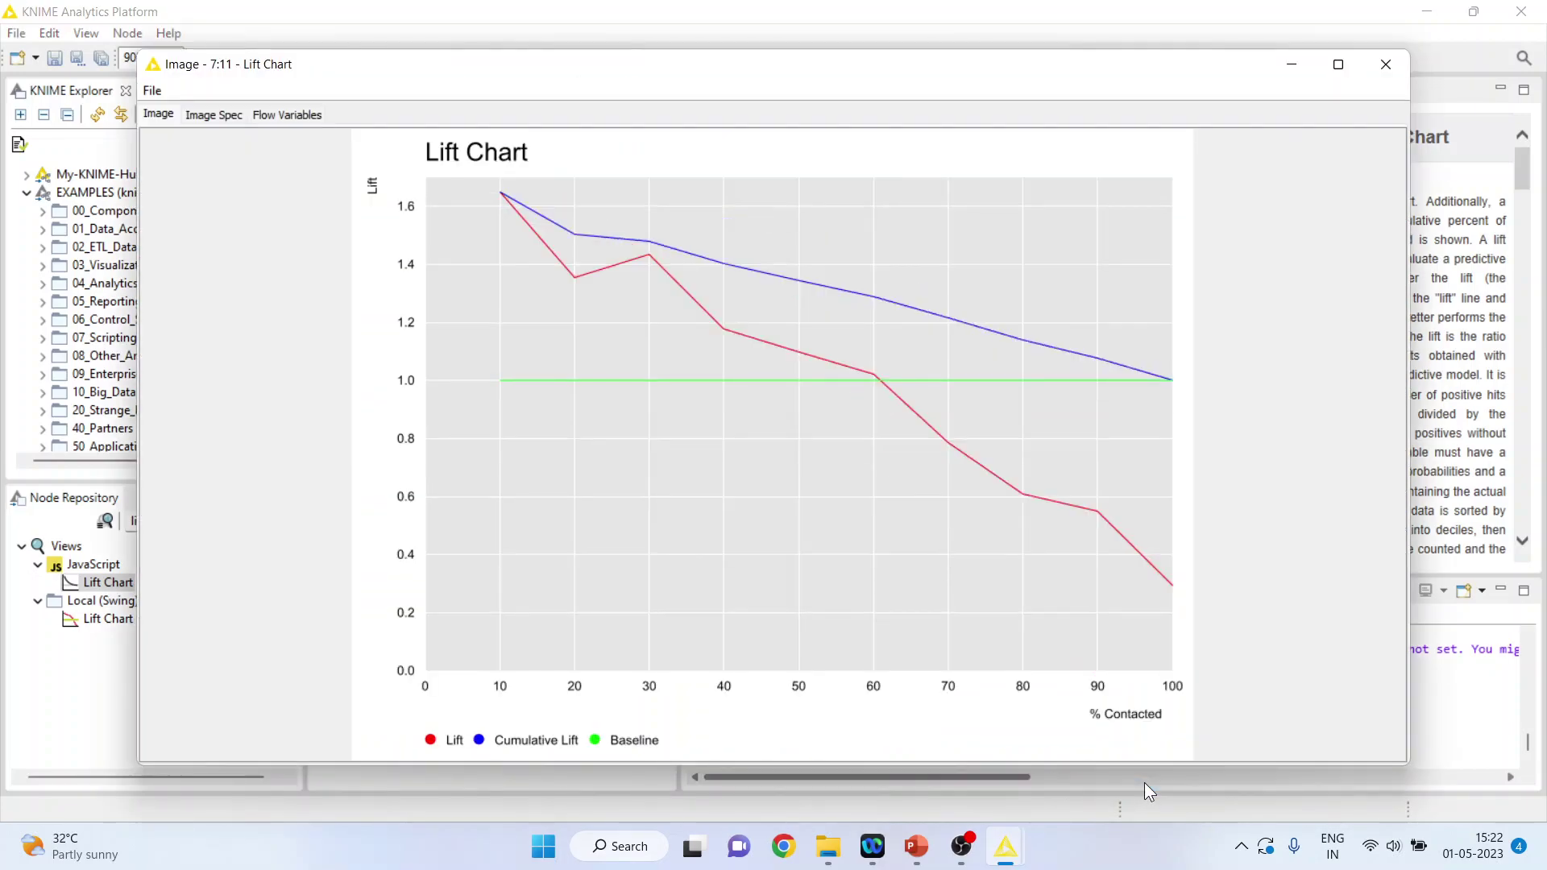